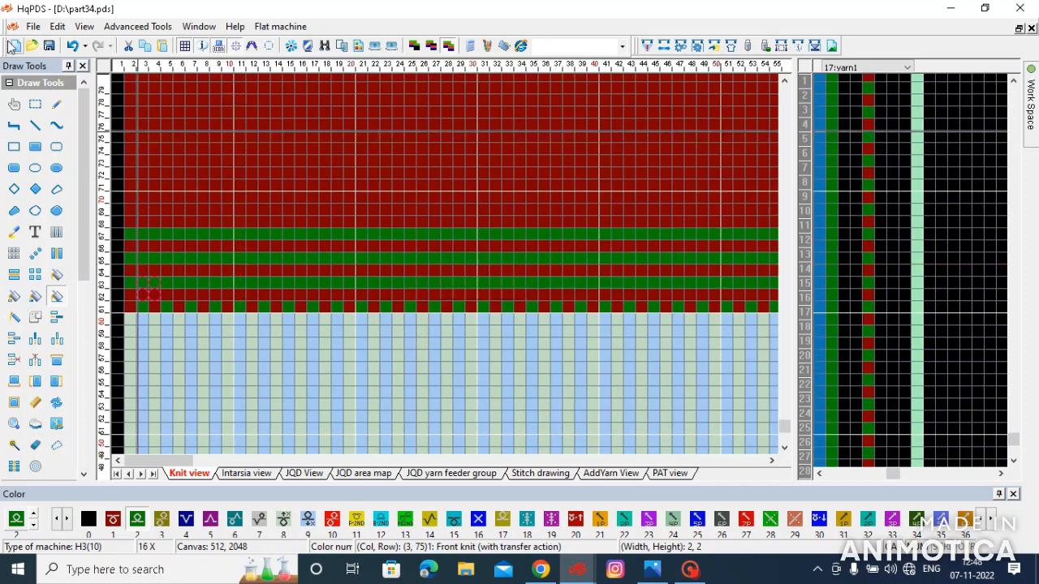
- Mark out a 4 by 4 stitch area directly above the green stripes, spanning columns 36 to 39
left_click(812, 124)
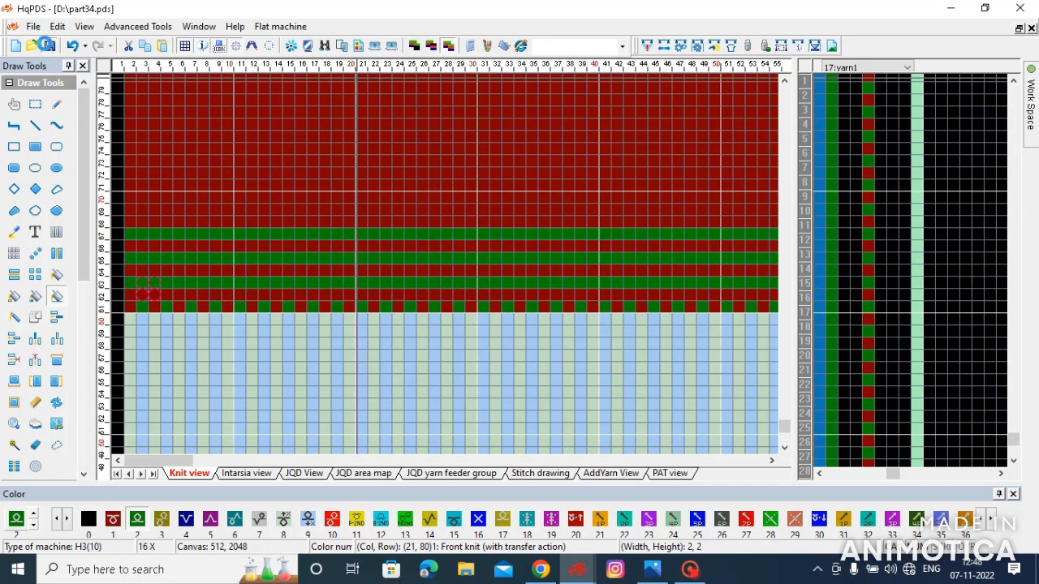
scroll(448, 256, "up", 3)
left_click(14, 253)
left_click_drag(397, 257, 445, 194)
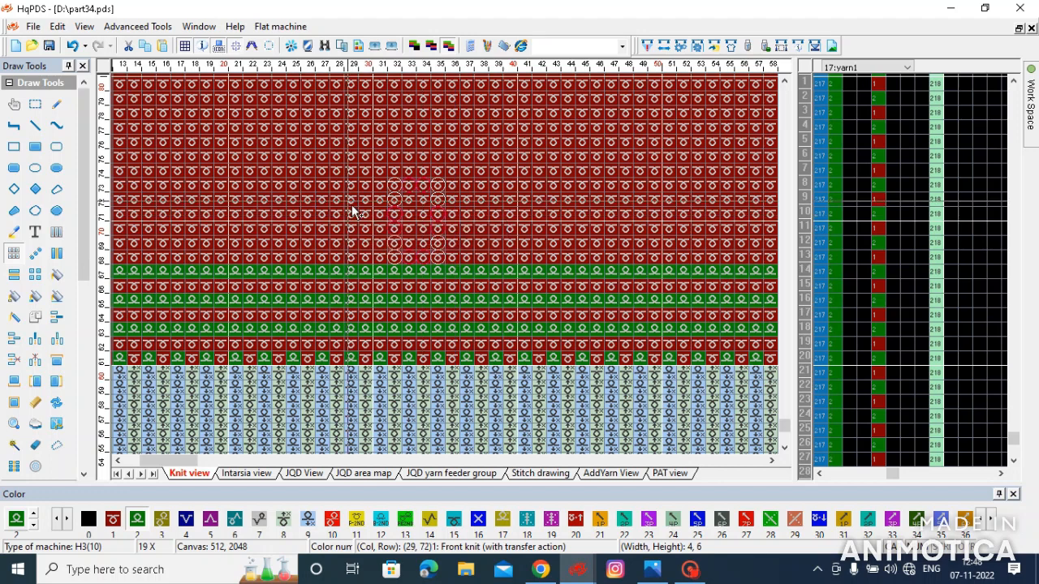
left_click_drag(461, 217, 498, 268)
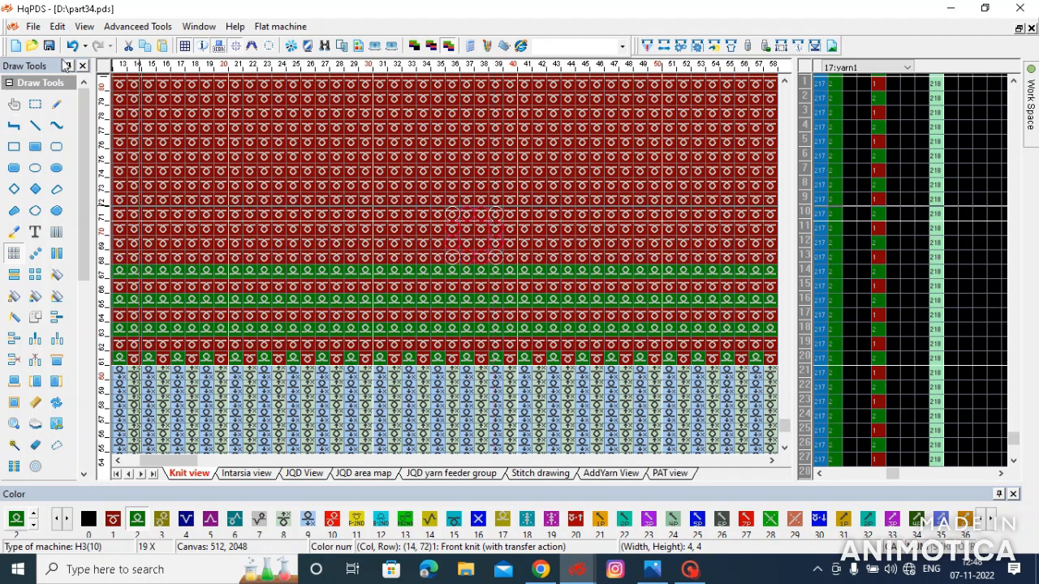
- Draw colour 61 (front knit, transfer 1P left) stitches at column 36, row 72 and column 39, row 72
left_click(56, 107)
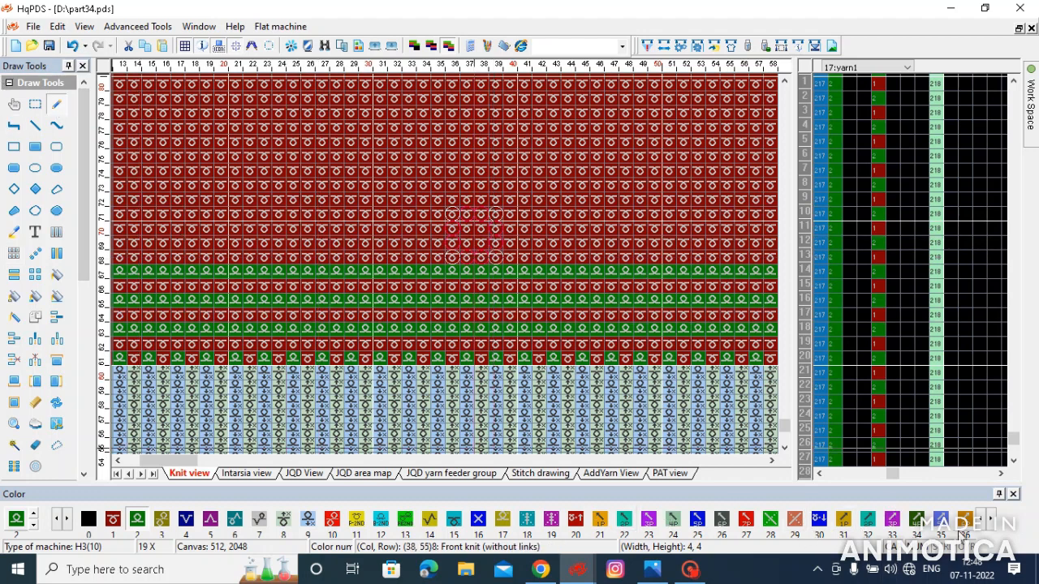
left_click(979, 524)
left_click(55, 520)
left_click(56, 520)
left_click(55, 520)
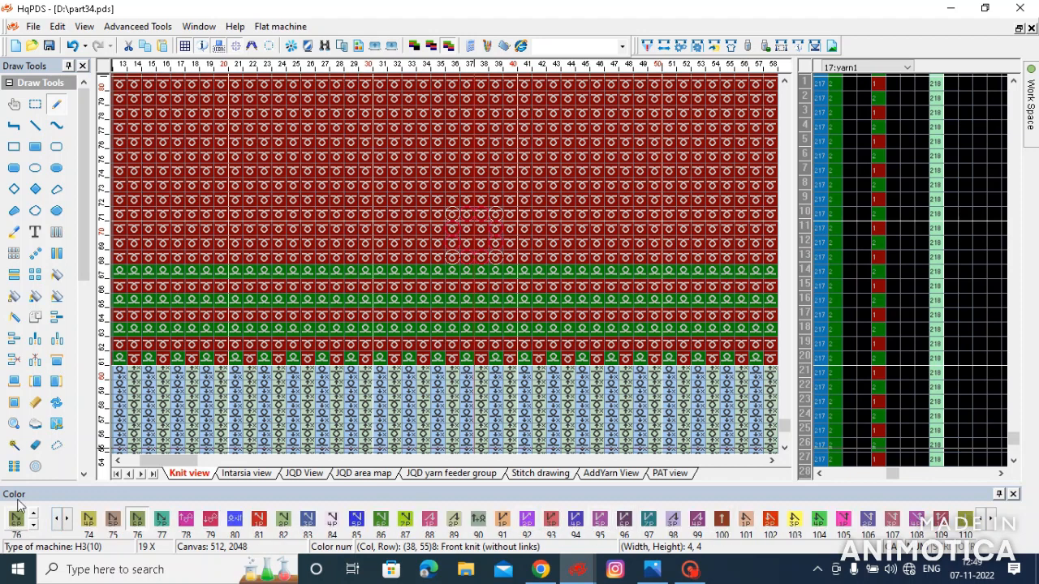
left_click(56, 520)
left_click(673, 520)
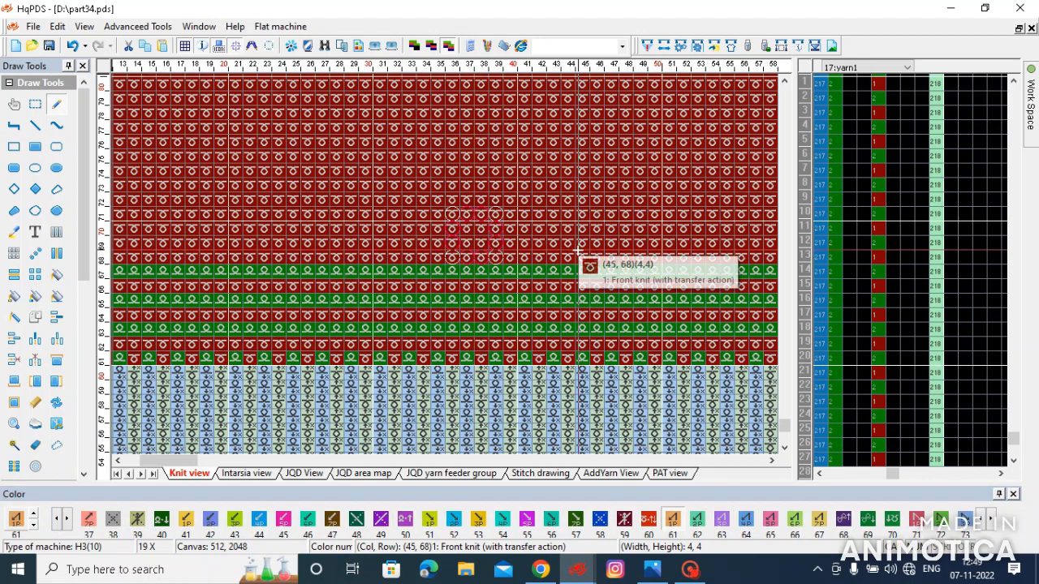
left_click(452, 199)
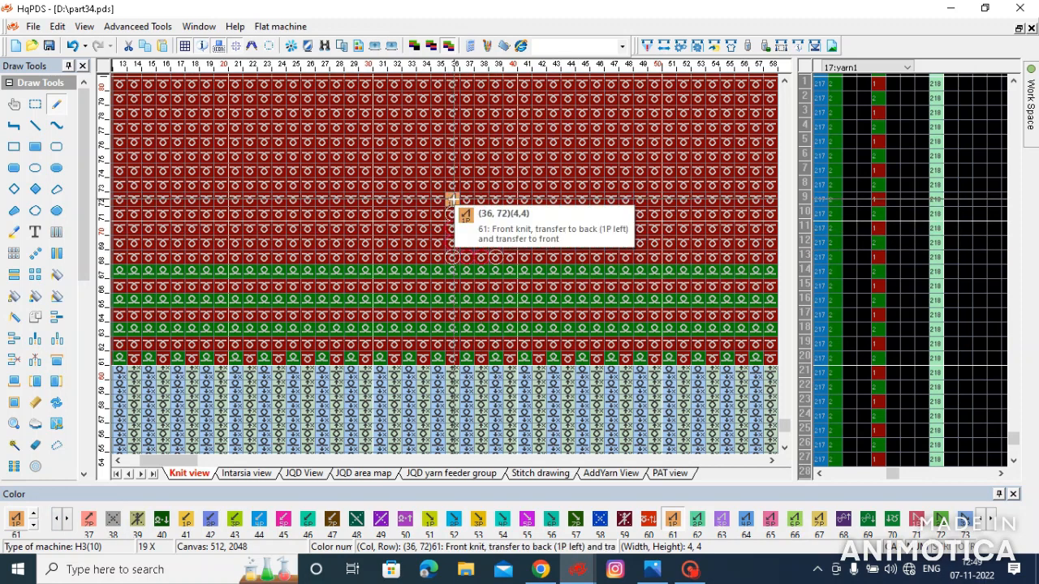
left_click(496, 198)
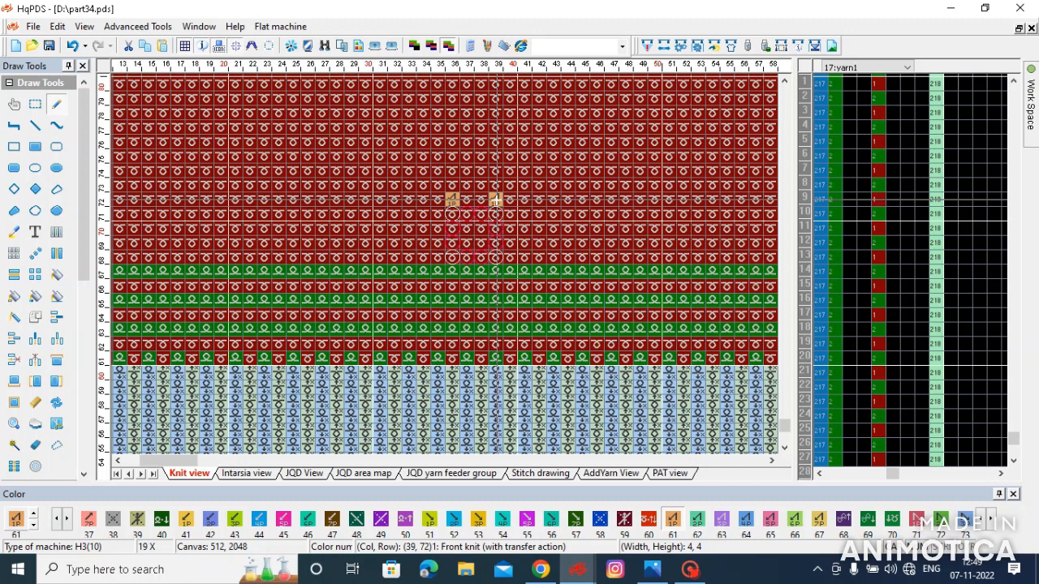
- Add colour 61 stitches at columns 35 and 38 in row 75 and columns 34 and 37 in row 78
left_click(438, 155)
left_click(482, 155)
left_click(423, 111)
left_click(466, 112)
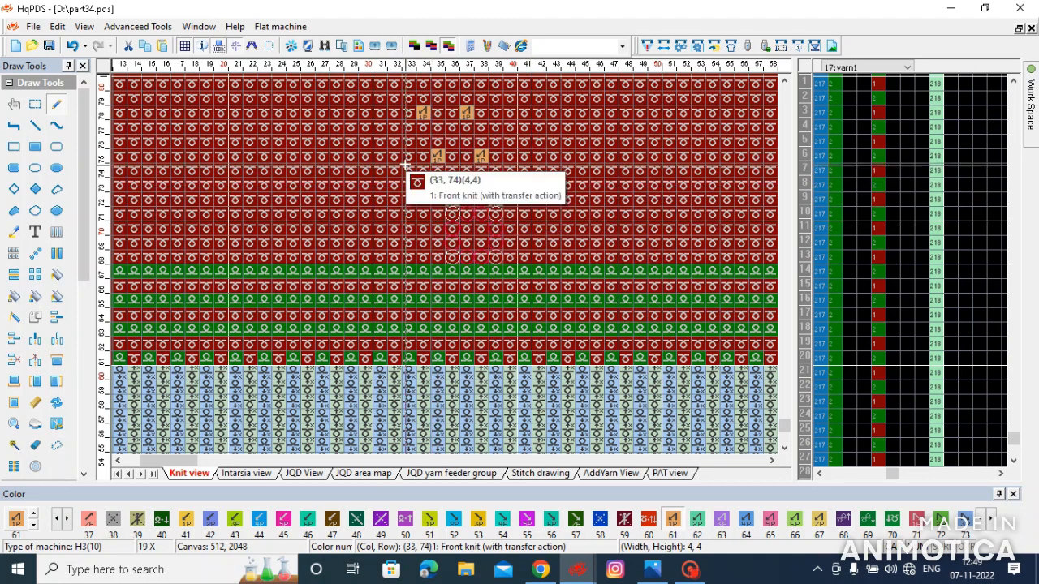
- Extend the colour 61 stitches back to column 33 in rows 78, 75 and 72 to form solid runs
left_click(408, 111)
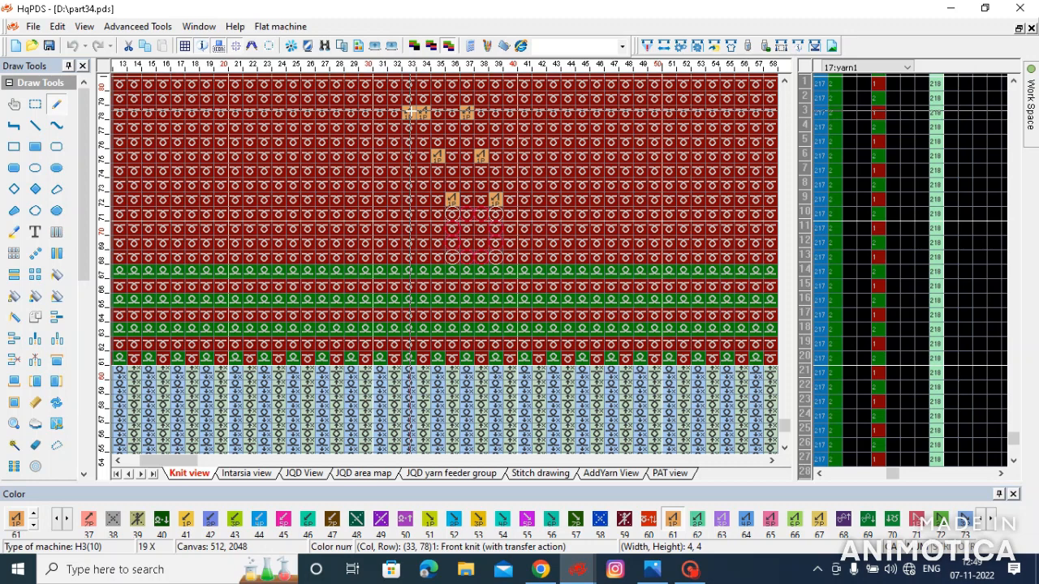
left_click(408, 155)
left_click(423, 156)
left_click(411, 198)
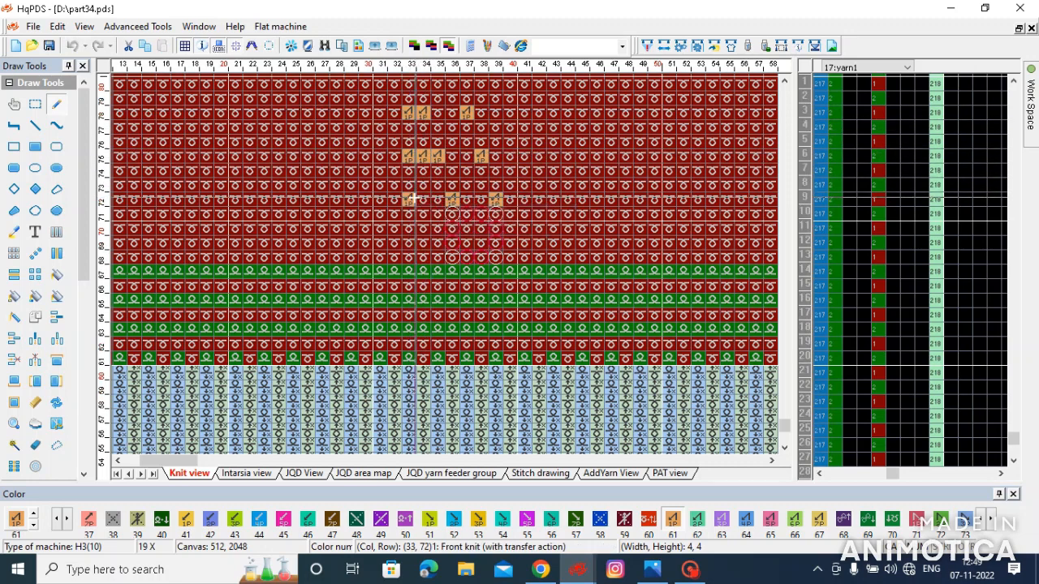
- Draw three-stitch runs of colour 16 at columns 30 to 32 in rows 77, 74 and 71
key("1")
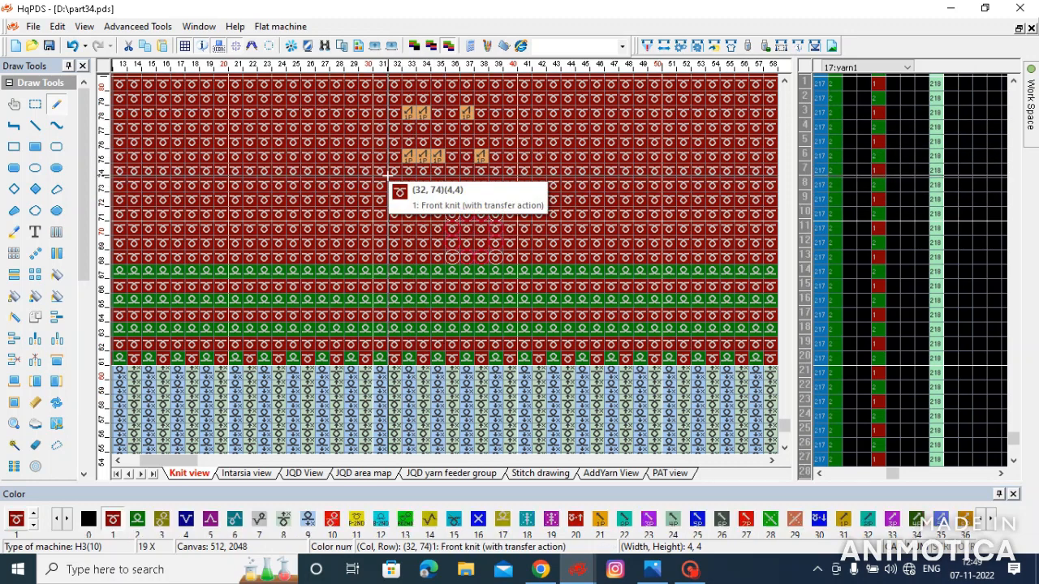
key("6")
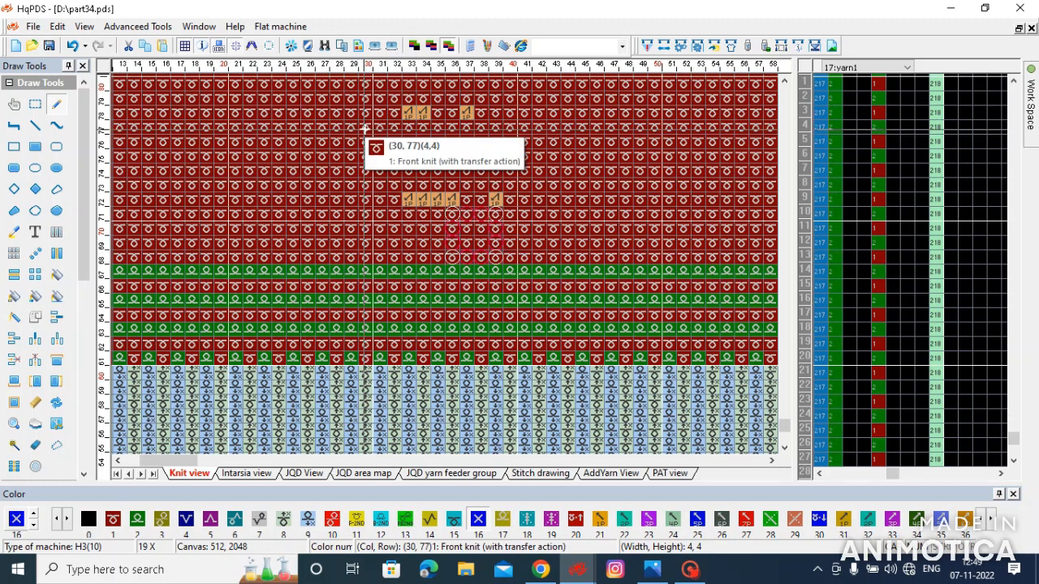
left_click(365, 171)
left_click(365, 215)
scroll(445, 265, "down", 2)
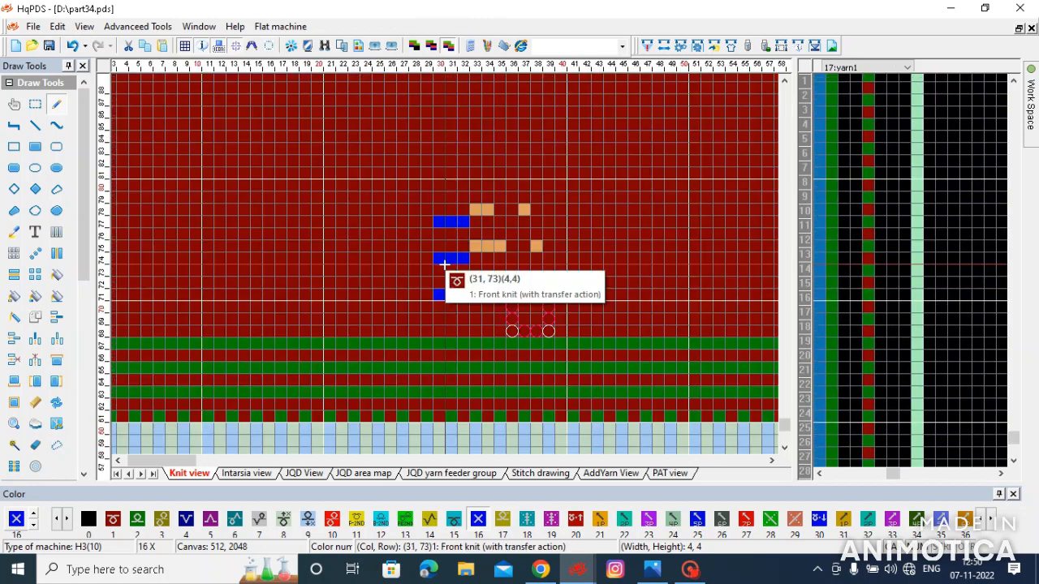
scroll(445, 264, "up", 2)
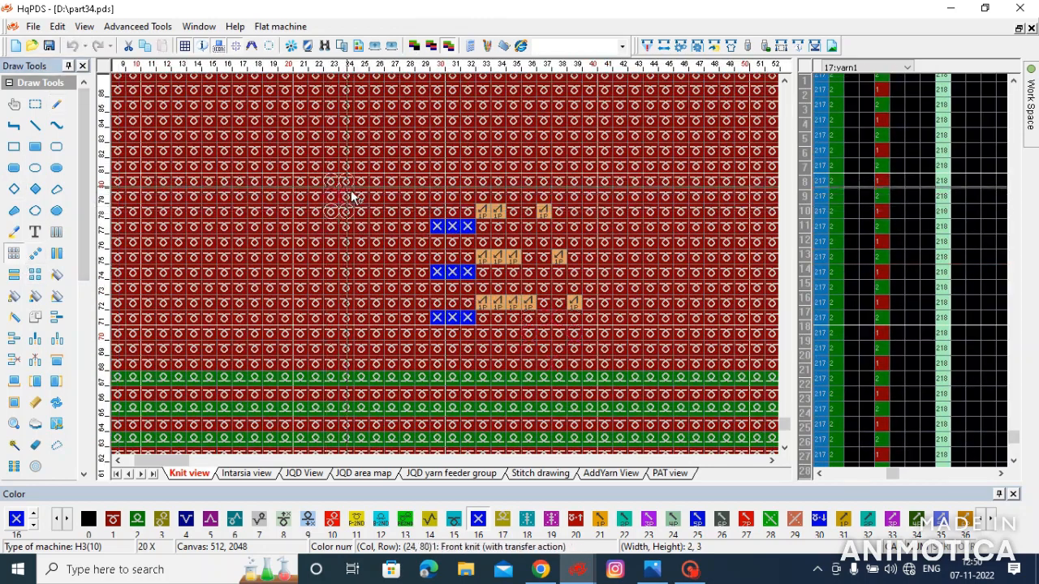
left_click_drag(435, 213, 573, 331)
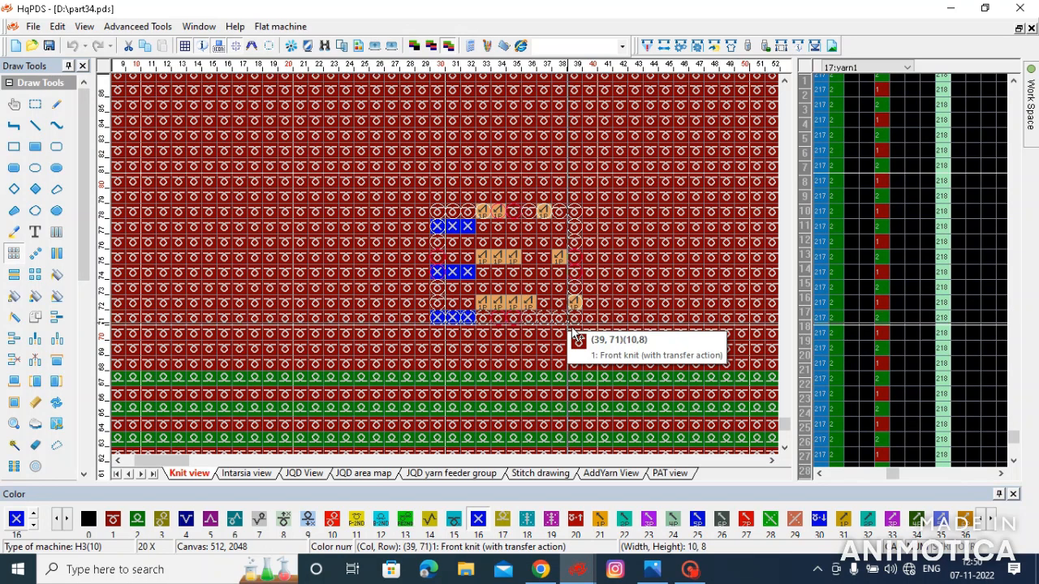
left_click_drag(572, 331, 652, 451)
left_click(690, 570)
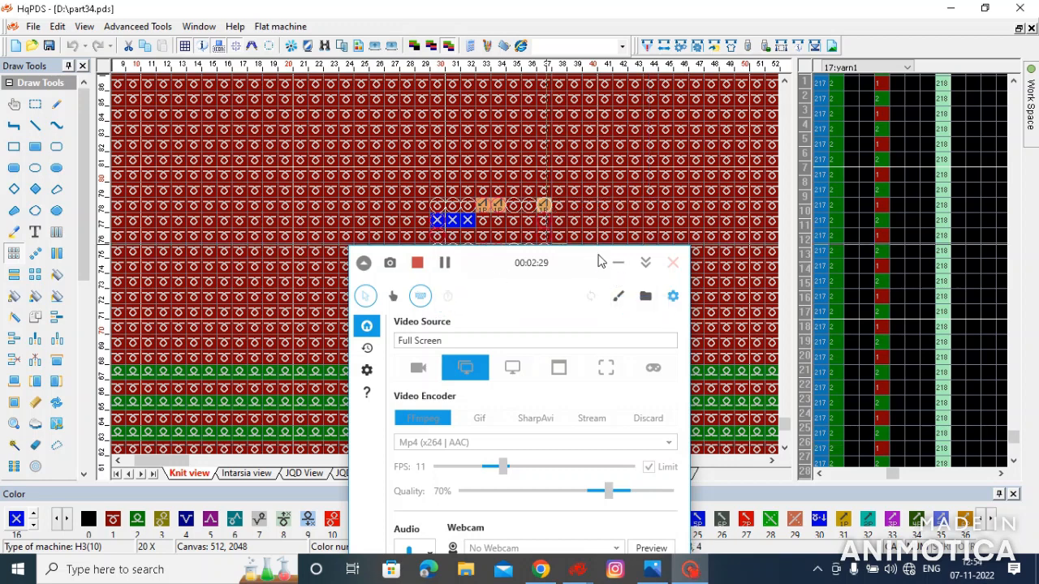
left_click(617, 262)
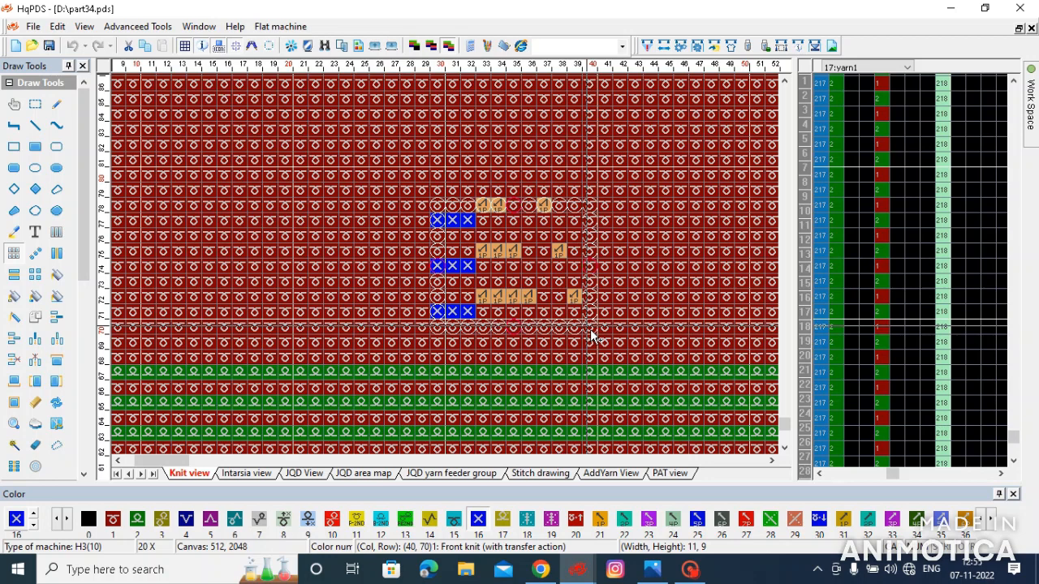
- Shift the separate colour 61 stitches in rows 78, 75 and 72 one column right, to columns 38, 39 and 40
left_click(591, 330)
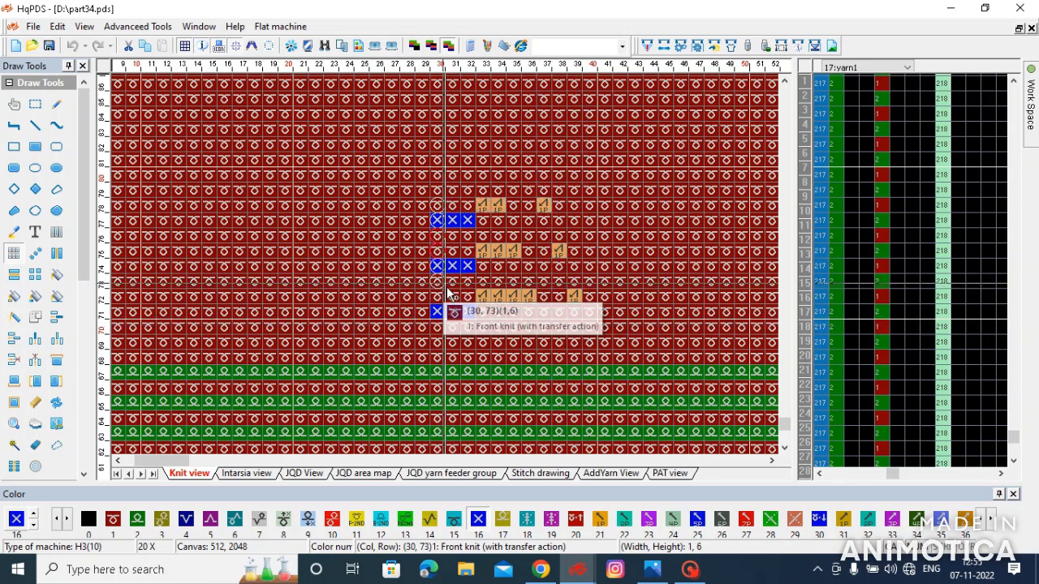
left_click_drag(518, 217, 564, 207)
left_click_drag(548, 241, 574, 300)
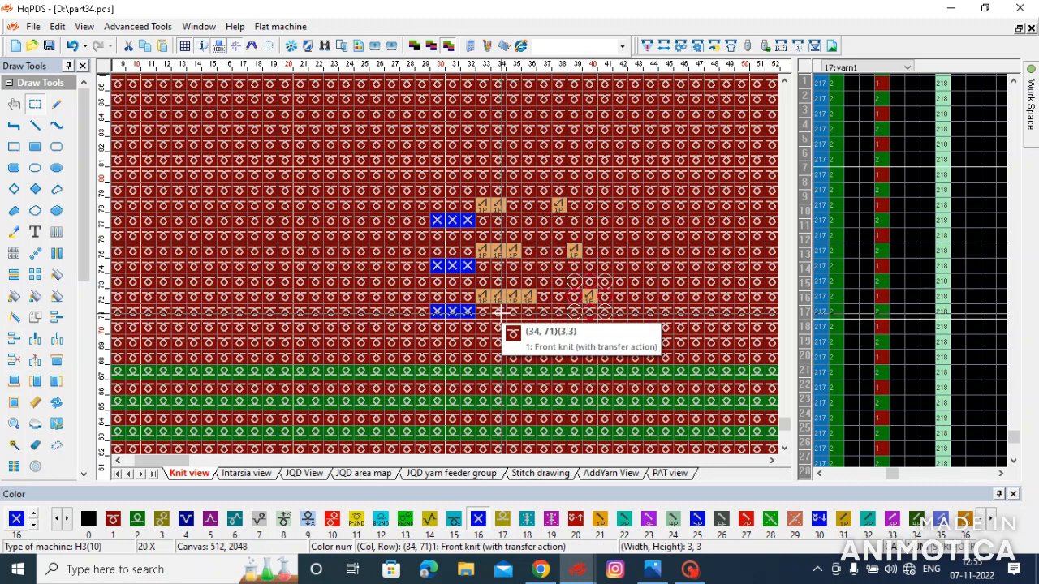
- Copy the 12 by 12 motif block to columns 43 to 54 and mirror the copy horizontally
left_click_drag(438, 195, 601, 357)
left_click_drag(470, 313, 692, 290)
scroll(693, 290, "down", 1)
left_click_drag(444, 271, 422, 284)
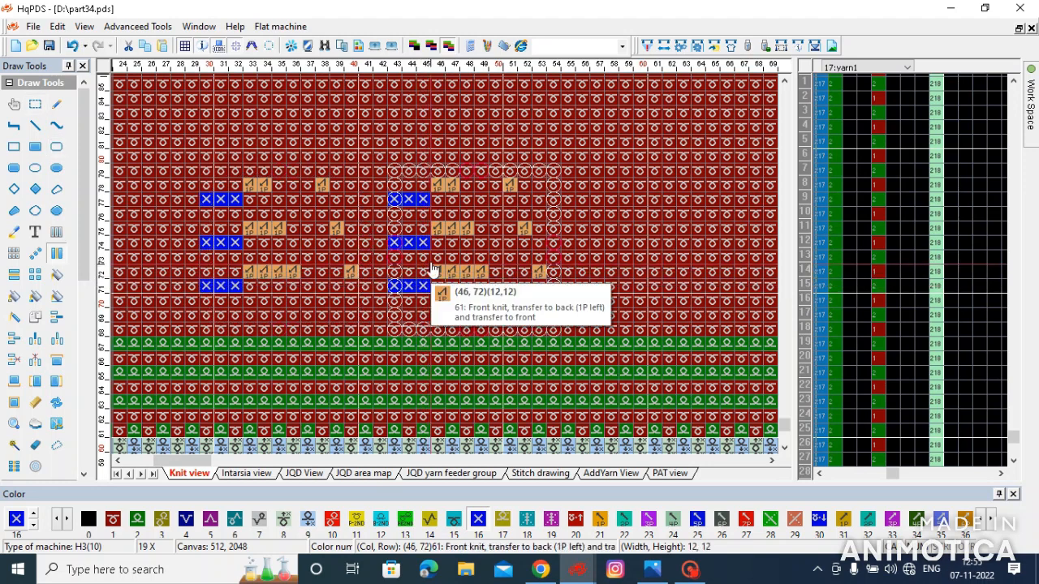
key("h")
left_click_drag(654, 148, 664, 134)
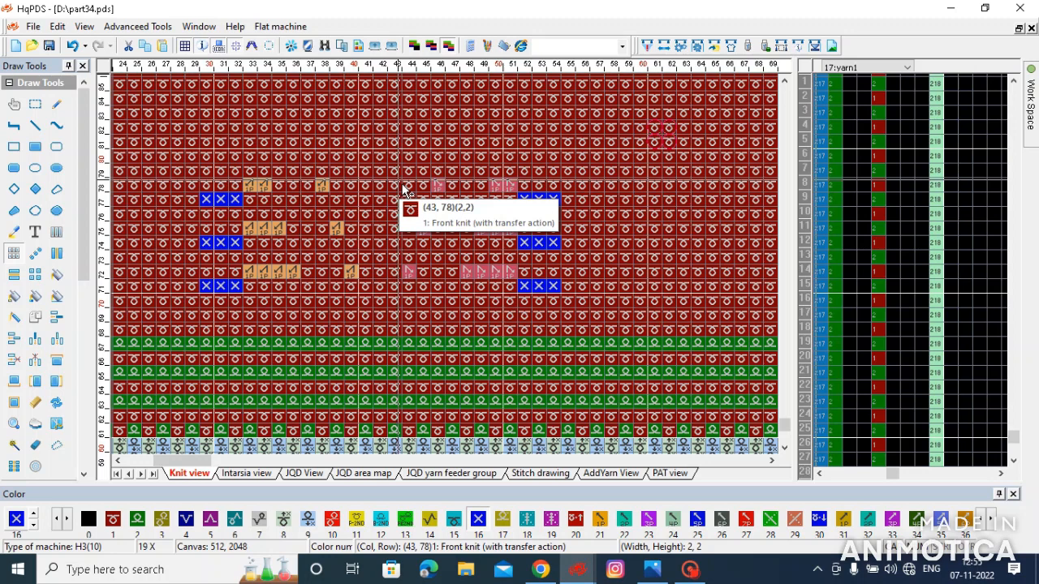
- Add a colour 71 stitch at column 44, row 80 and a colour 61 stitch at column 40, row 80
key("7")
key("1")
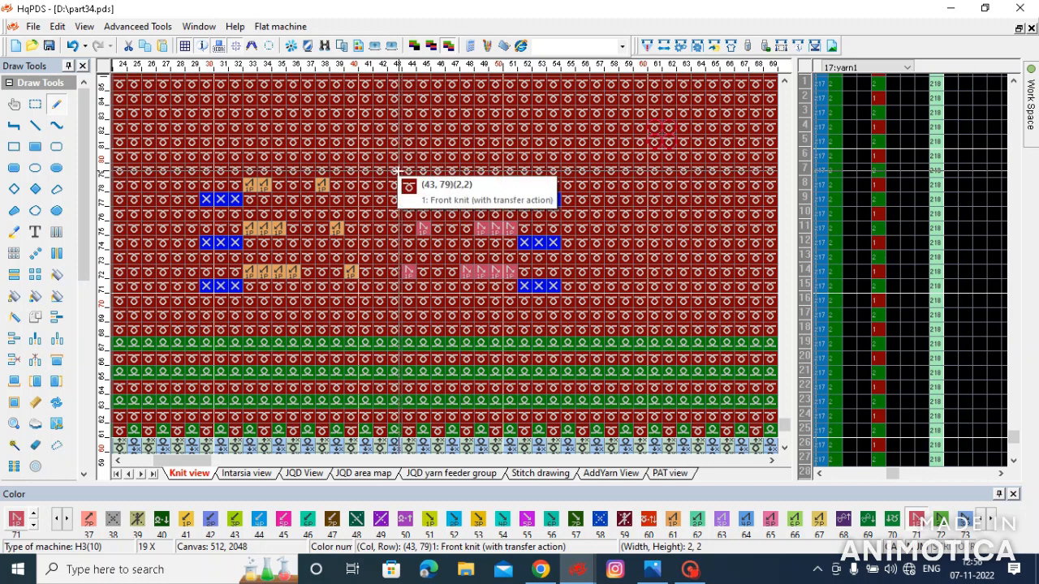
left_click(408, 154)
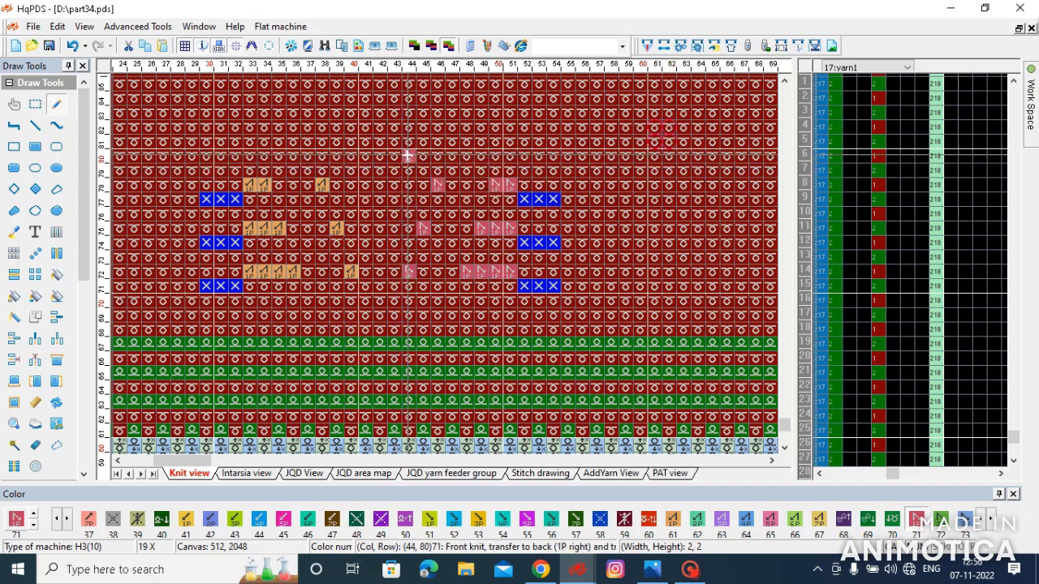
left_click(349, 155)
scroll(390, 182, "down", 1)
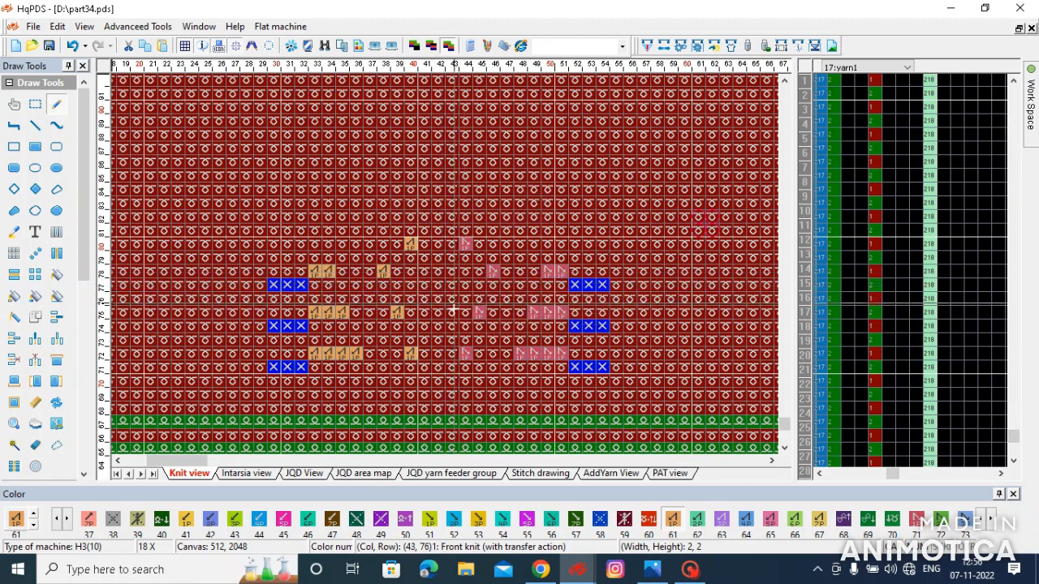
- Copy the three green stripes from below the motif to rows 83, 85 and 87 above it
scroll(462, 288, "down", 1)
left_click_drag(292, 404, 611, 182)
left_click_drag(464, 233, 463, 111)
left_click(245, 174)
- Array-copy the 22 by 20 block of motif and upper stripes in both directions across the red fabric's width
left_click_drag(294, 111, 550, 344)
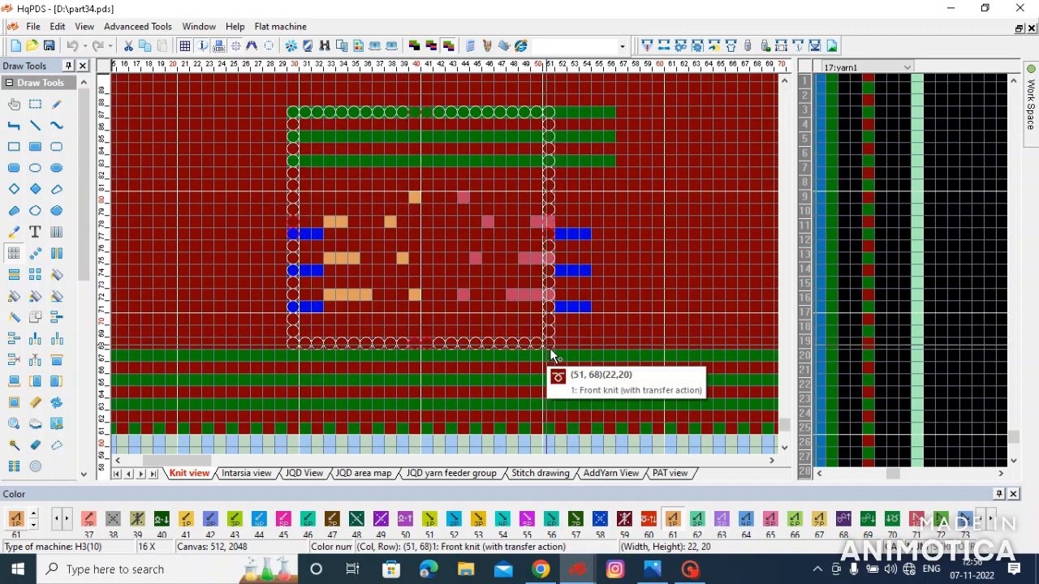
left_click_drag(466, 281, 147, 261)
scroll(541, 282, "down", 3)
mouse_move(364, 277)
left_mouse_down()
mouse_move(724, 295)
mouse_move(662, 271)
mouse_move(477, 270)
mouse_move(583, 292)
mouse_move(621, 239)
left_mouse_up()
scroll(724, 294, "down", 2)
scroll(661, 271, "down", 2)
scroll(518, 269, "up", 3)
- Examine the unpatterned columns left over at both side edges of the repeated band
left_click_drag(598, 253, 593, 318)
key("Home")
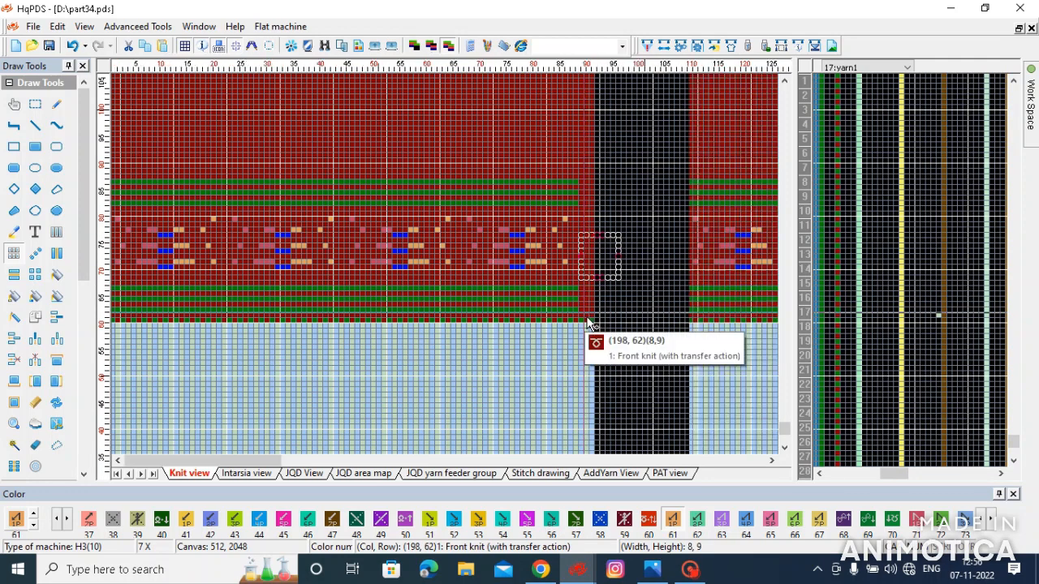
left_click_drag(125, 284, 123, 246)
left_click_drag(129, 311, 128, 311)
left_click_drag(195, 161, 269, 146)
scroll(279, 241, "down", 4)
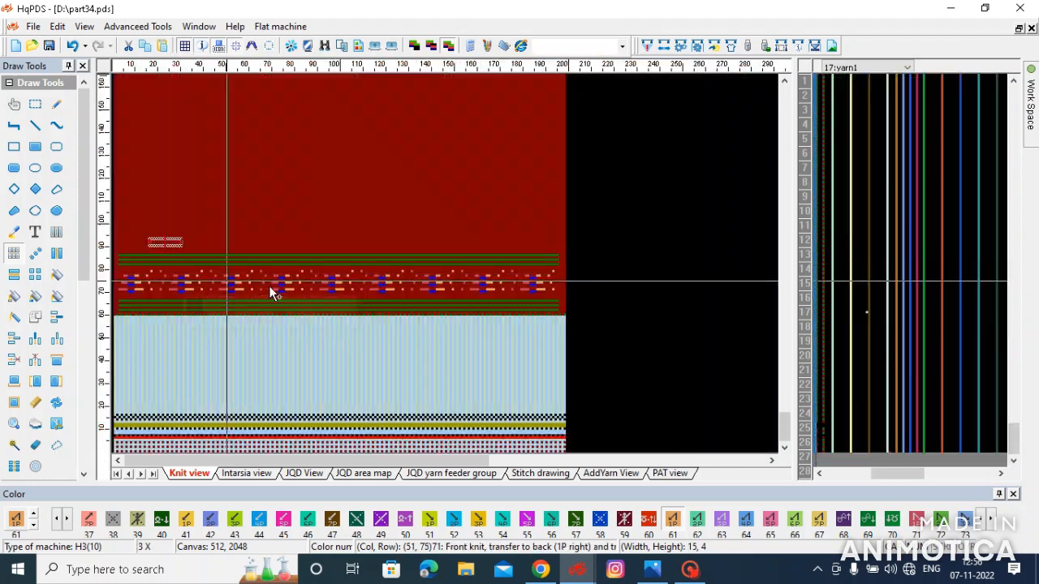
scroll(232, 290, "up", 3)
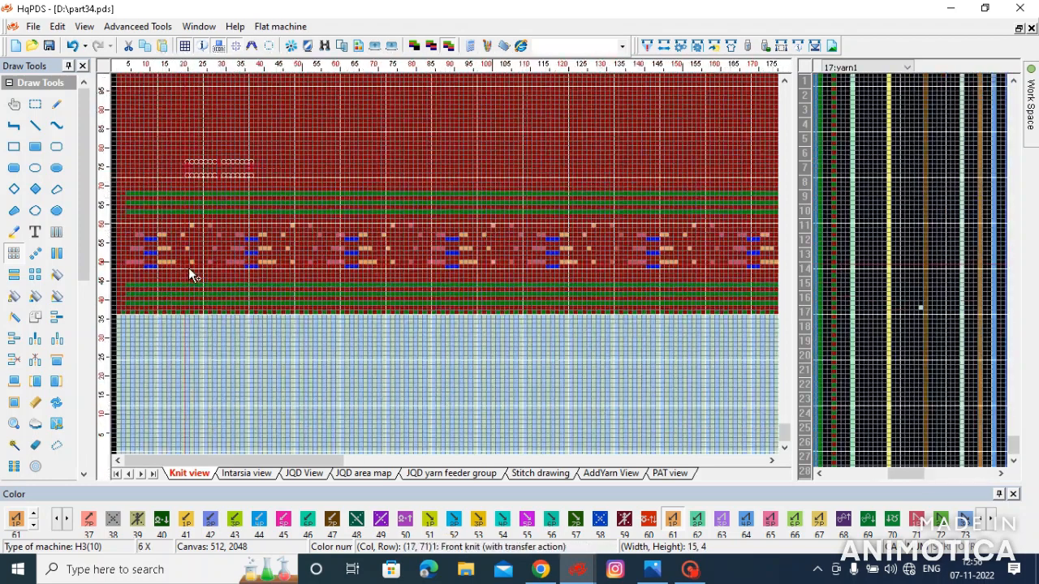
scroll(192, 275, "down", 1)
scroll(167, 277, "up", 3)
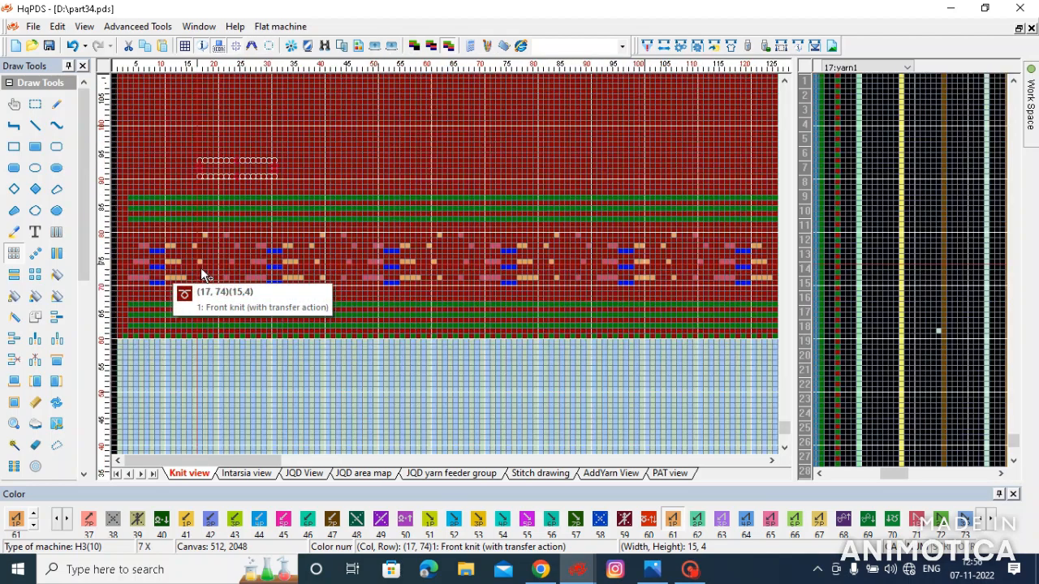
left_click_drag(136, 284, 125, 283)
scroll(424, 275, "down", 5)
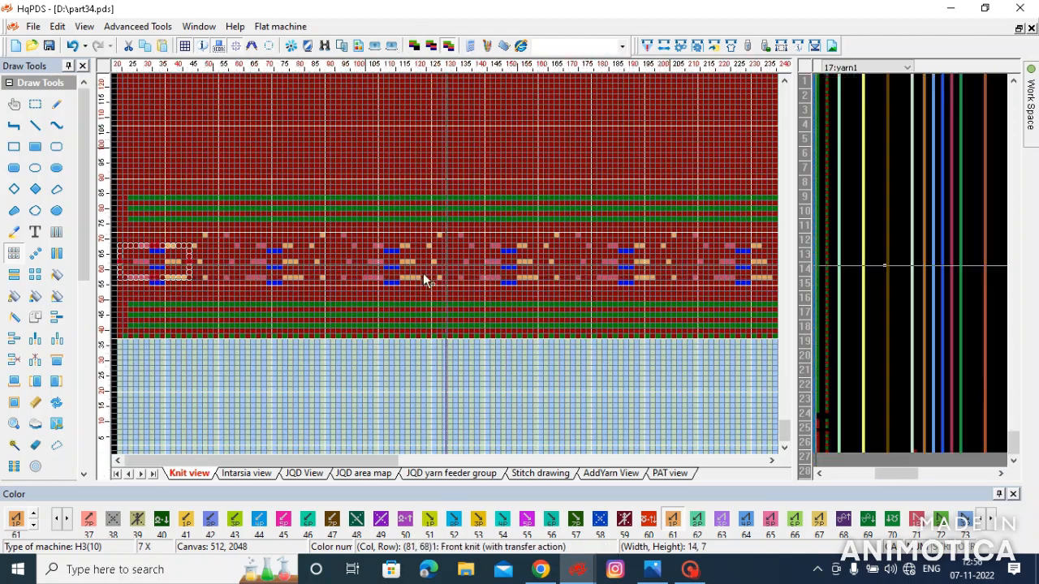
scroll(397, 337, "up", 3)
scroll(451, 276, "up", 6)
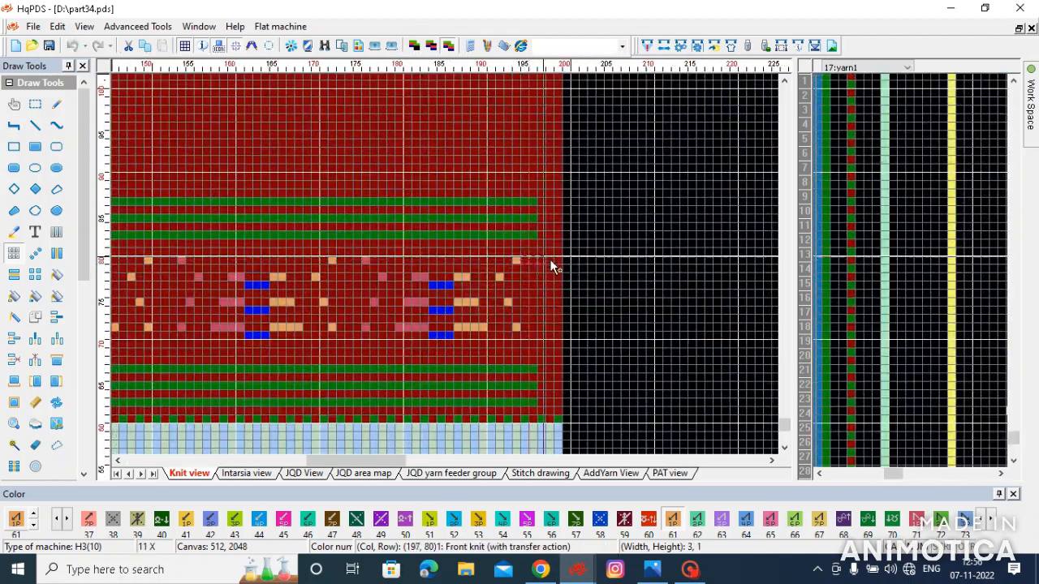
left_click_drag(551, 255, 534, 263)
- Shift the row of repeated motifs about four columns to the left between the green stripes
left_click_drag(555, 187, 174, 302)
scroll(203, 403, "down", 5)
scroll(273, 268, "down", 2)
scroll(134, 271, "up", 3)
left_click_drag(268, 271, 249, 271)
- Select a 22 by 27 block of the band and array-copy it to the left and right across the fabric
right_click(442, 94)
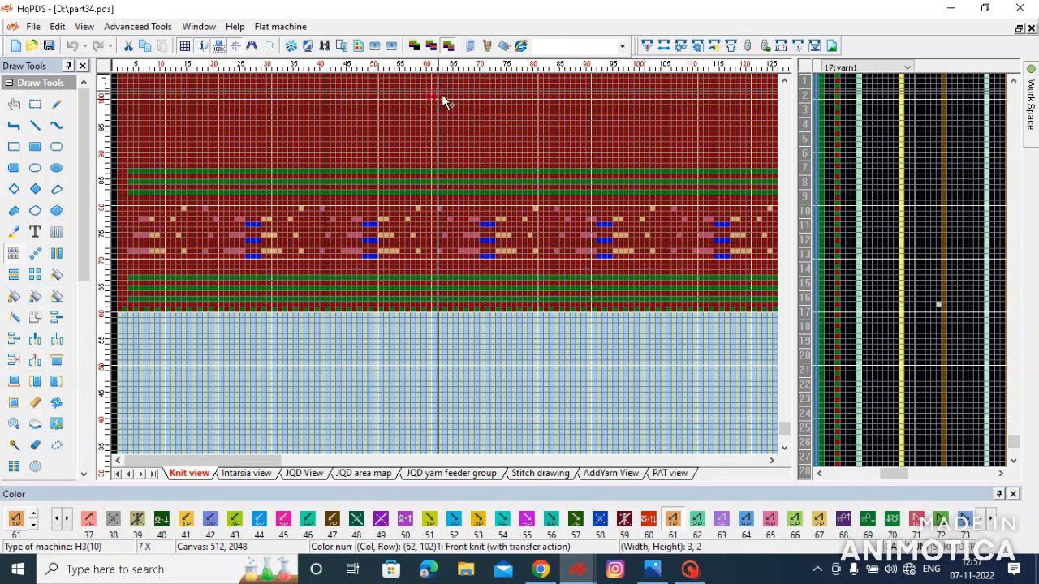
left_click_drag(365, 139, 481, 286)
left_click_drag(452, 251, 132, 245)
left_click_drag(407, 227, 542, 286)
scroll(719, 226, "down", 1)
scroll(688, 268, "up", 1)
scroll(369, 325, "down", 4)
scroll(166, 284, "up", 2)
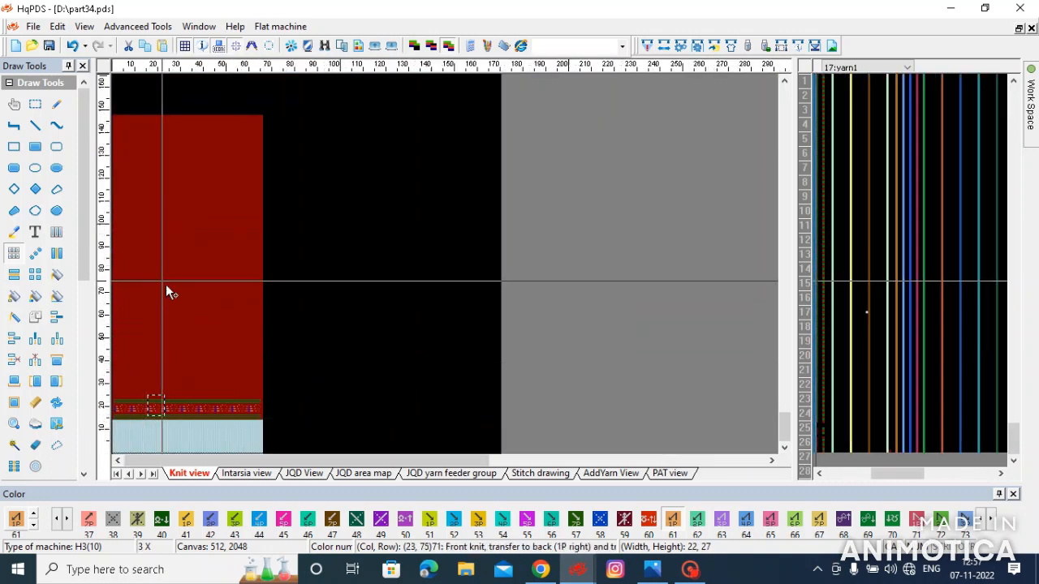
scroll(222, 300, "up", 1)
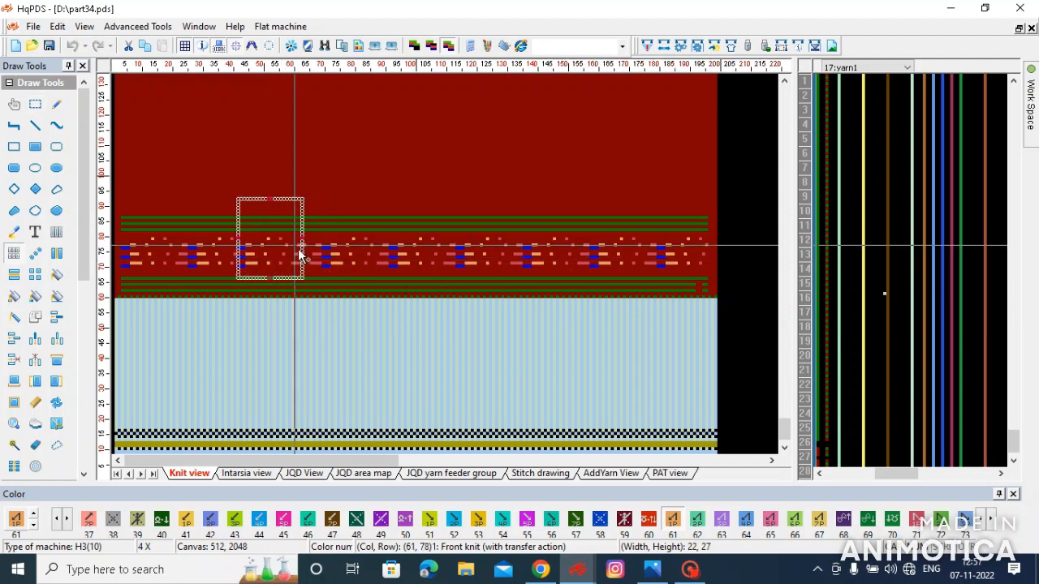
- Redo the array copy of the 22 by 27 band block toward both side edges, keeping the motifs evenly spaced between the green stripes
scroll(163, 267, "up", 3)
scroll(154, 269, "down", 3)
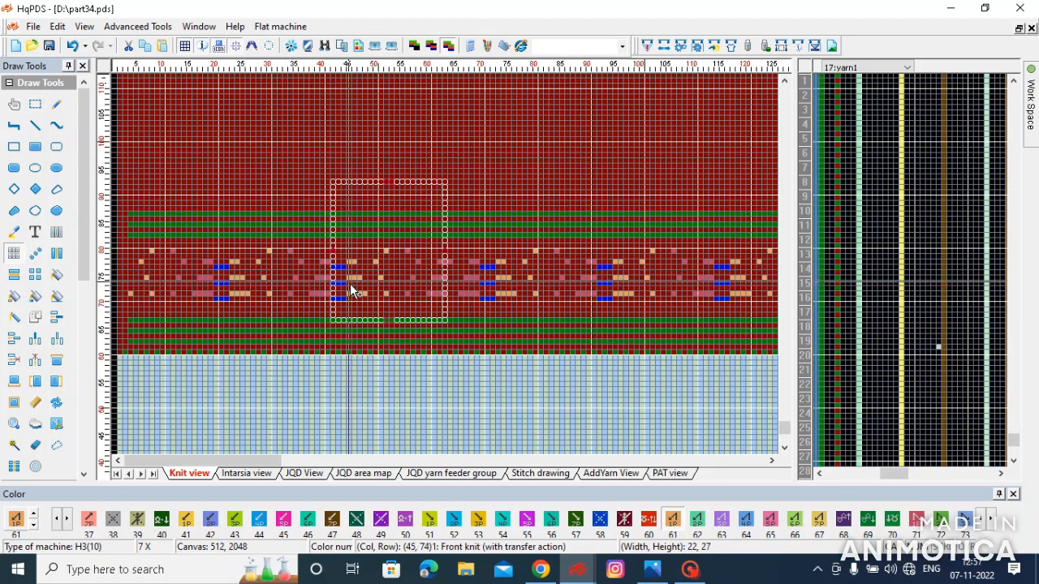
scroll(448, 267, "up", 1)
scroll(449, 268, "up", 2)
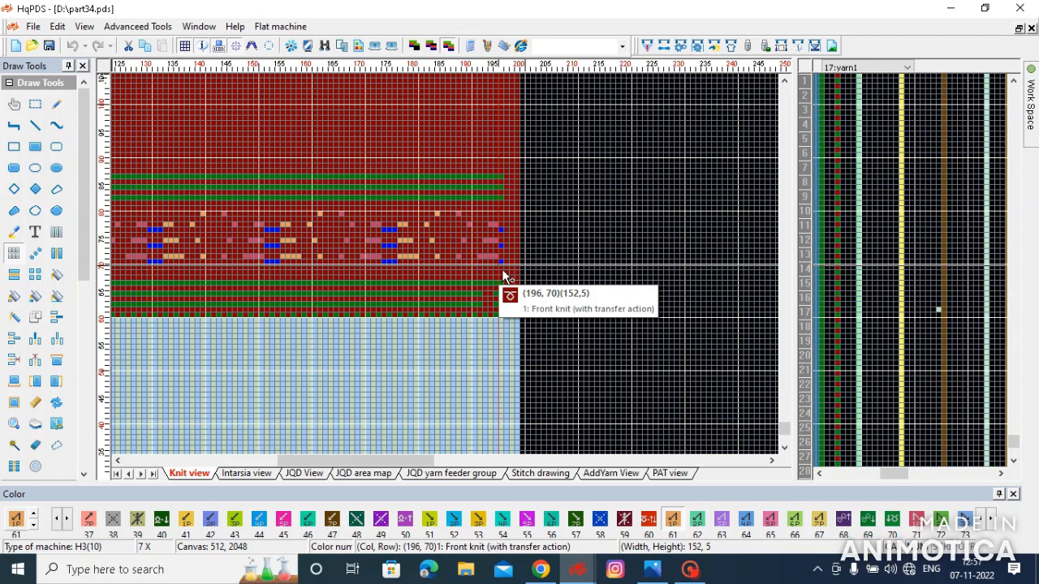
scroll(322, 336, "down", 5)
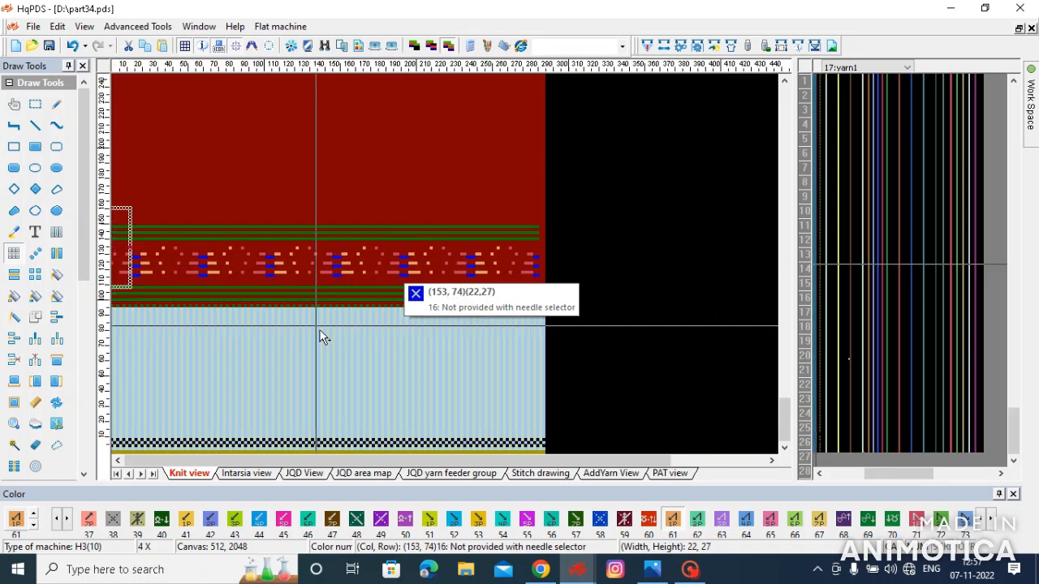
scroll(220, 308, "up", 3)
left_click_drag(309, 267, 167, 271)
scroll(133, 271, "up", 2)
mouse_move(128, 266)
left_mouse_down()
mouse_move(109, 259)
mouse_move(125, 263)
left_mouse_up()
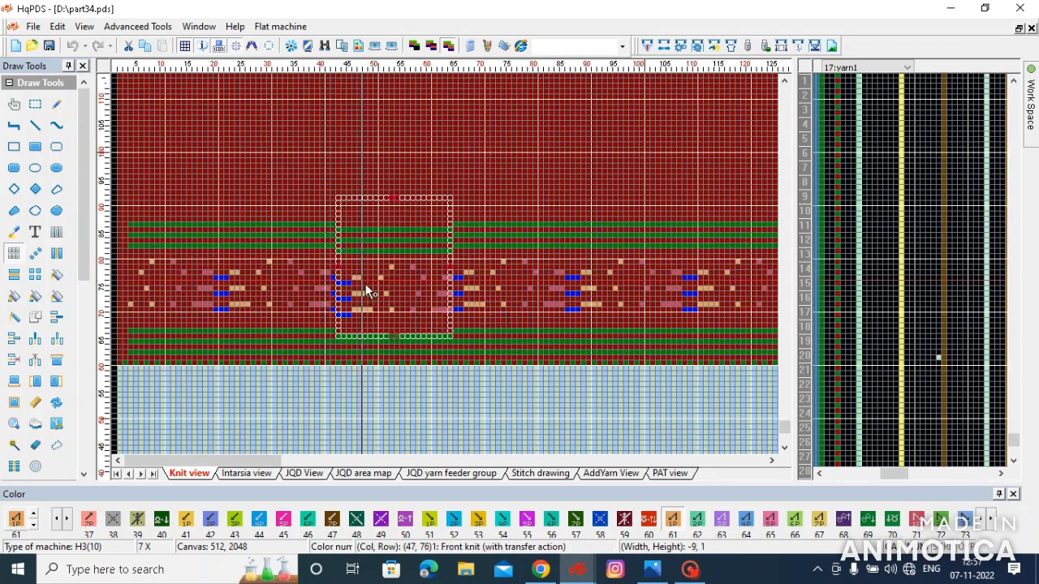
left_click_drag(385, 295, 445, 282)
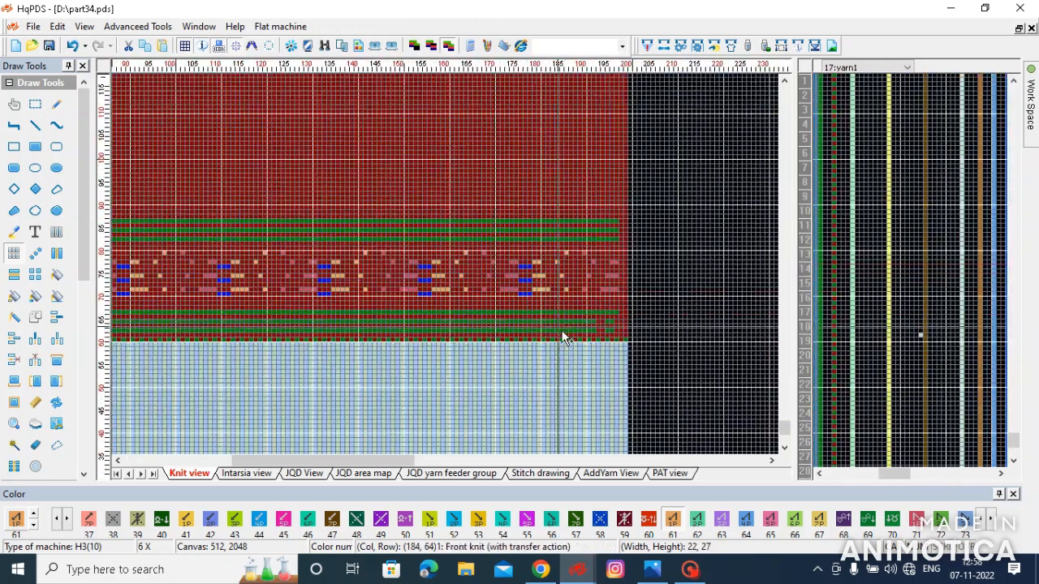
- Fill the gap near the right end of the lower green stripes by array-copying a 6 by 6 block of them
key("ctrl+z")
left_click_drag(557, 335, 622, 322)
scroll(566, 265, "up", 1)
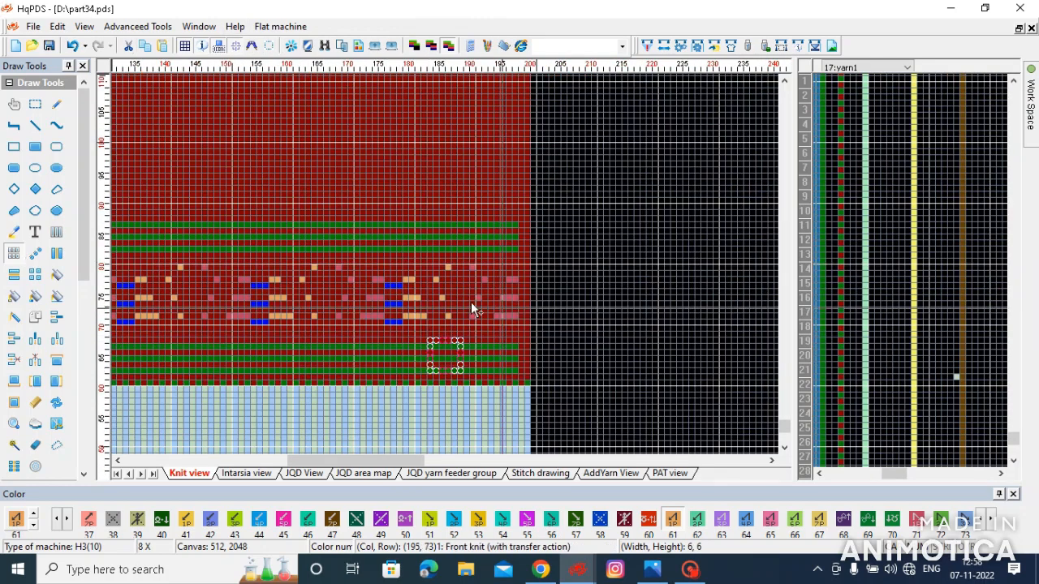
- Fill the yarn1 column with colour 3 using a filled rectangle on the rows beside the upper green stripes
scroll(474, 232, "up", 3)
scroll(451, 274, "up", 1)
key("4")
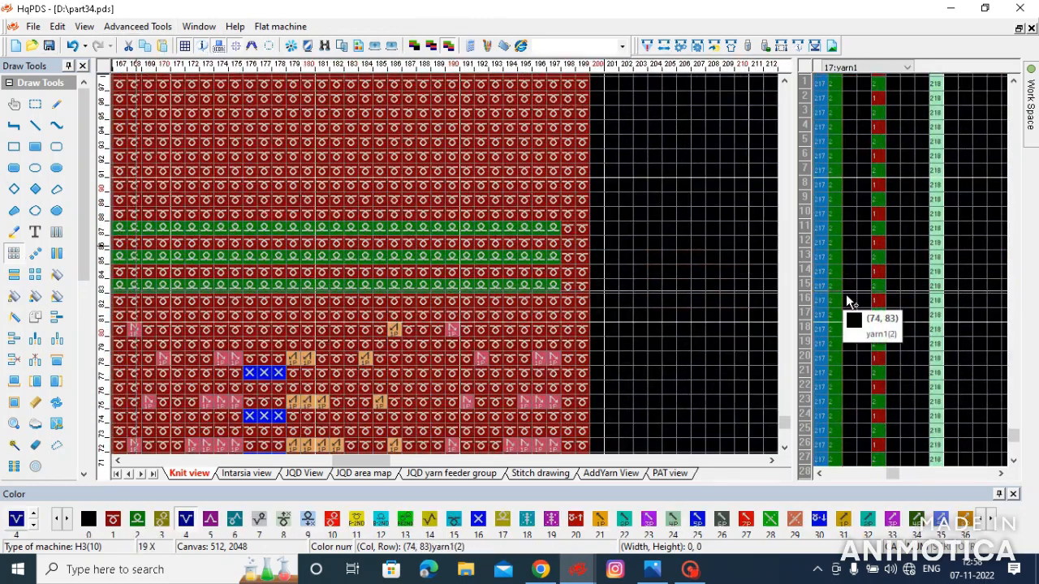
key("3")
key("f")
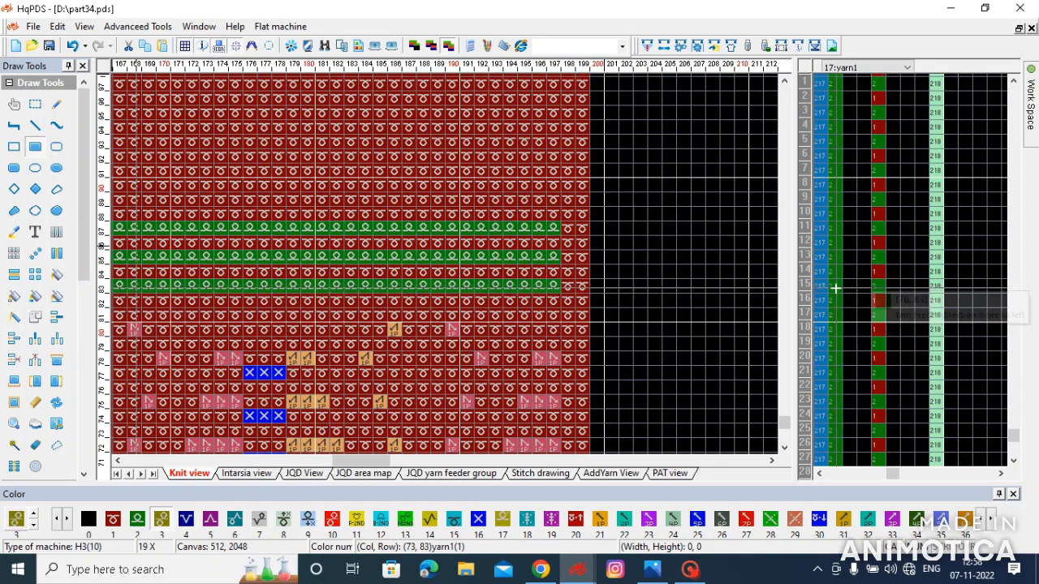
left_click_drag(832, 298, 833, 232)
scroll(440, 264, "down", 3)
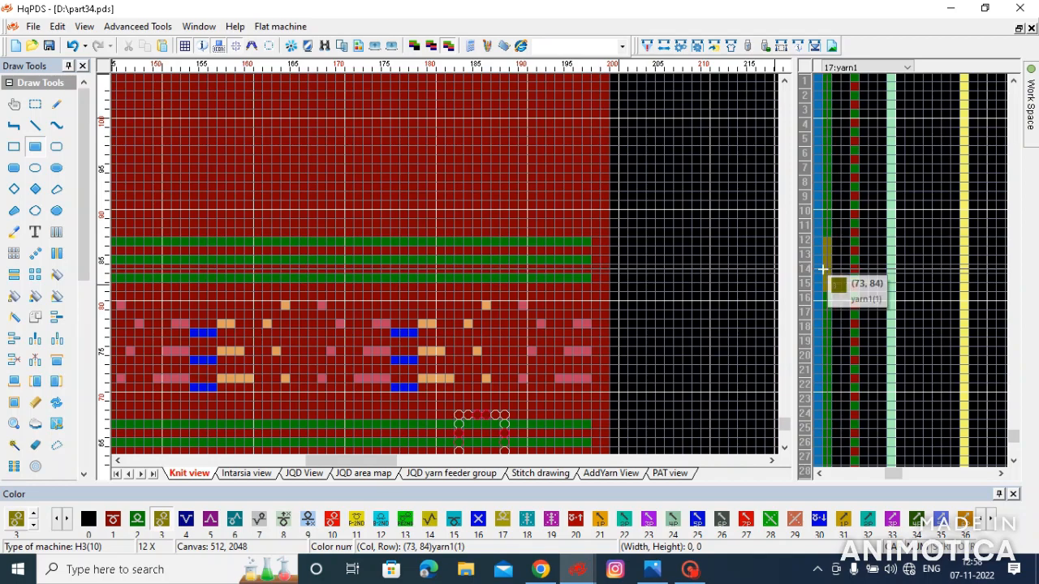
- Try to array-copy the motif row with its upper green stripes upward through the plain red fabric
scroll(424, 262, "down", 2)
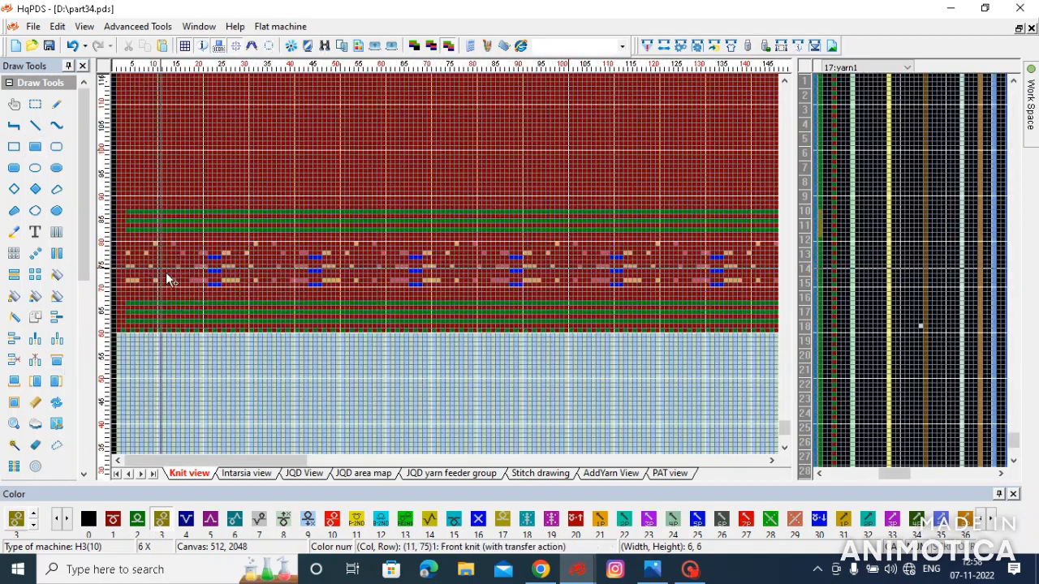
scroll(139, 280, "up", 2)
left_click_drag(120, 318, 314, 288)
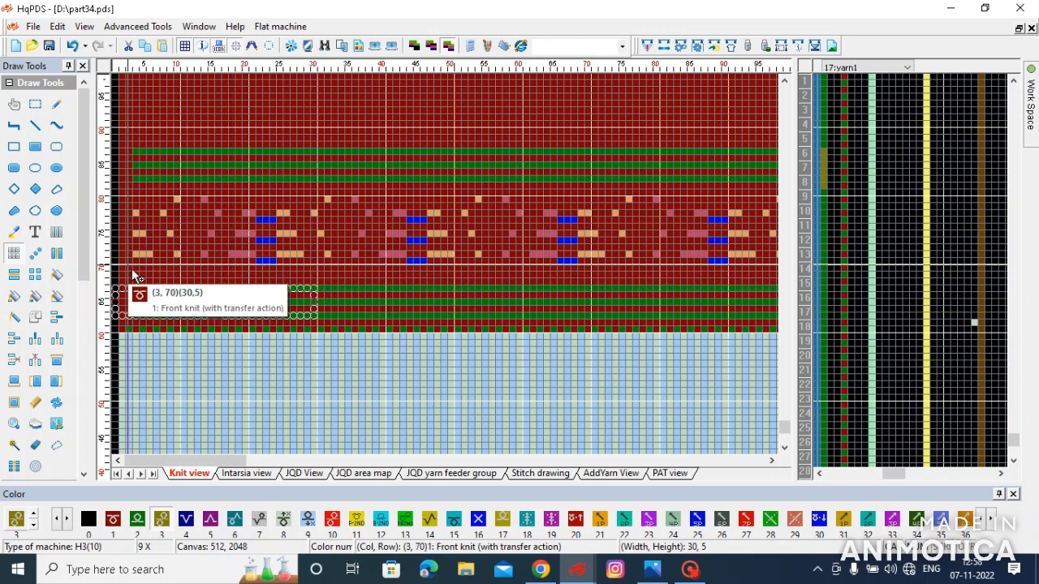
left_click_drag(126, 282, 535, 260)
scroll(449, 268, "down", 3)
scroll(389, 272, "down", 2)
scroll(449, 268, "up", 3)
left_click_drag(387, 198, 407, 169)
scroll(406, 173, "down", 2)
scroll(421, 255, "down", 4)
left_click_drag(324, 357, 352, 343)
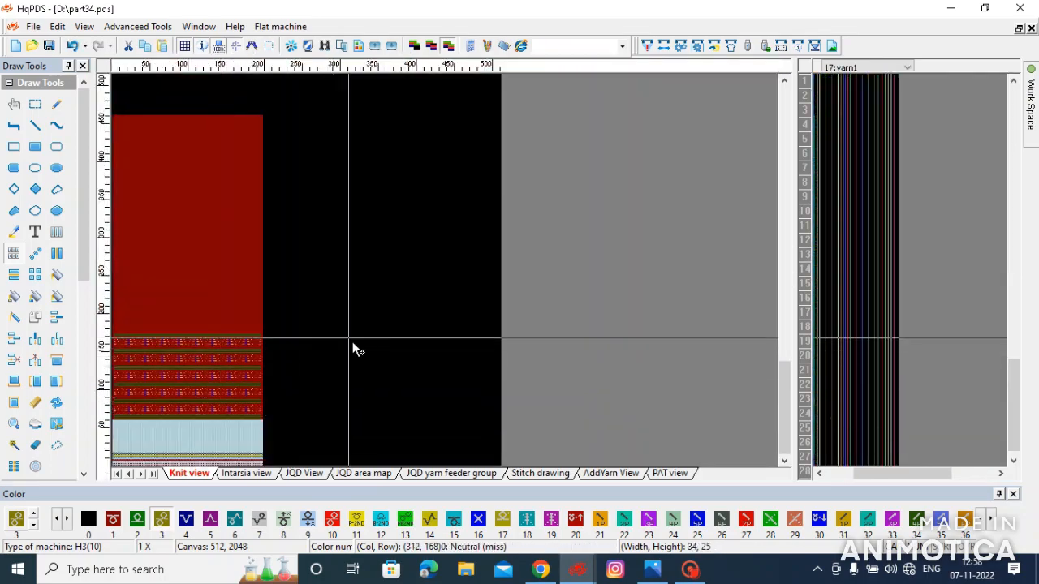
- Try again to repeat the full-width motif and stripe band farther up the red fabric
scroll(176, 390, "up", 2)
scroll(174, 312, "up", 2)
scroll(572, 246, "up", 1)
scroll(209, 268, "down", 1)
scroll(169, 260, "up", 1)
left_click_drag(121, 372, 584, 219)
scroll(584, 219, "down", 2)
scroll(424, 268, "down", 2)
left_click_drag(423, 268, 452, 248)
scroll(449, 268, "up", 2)
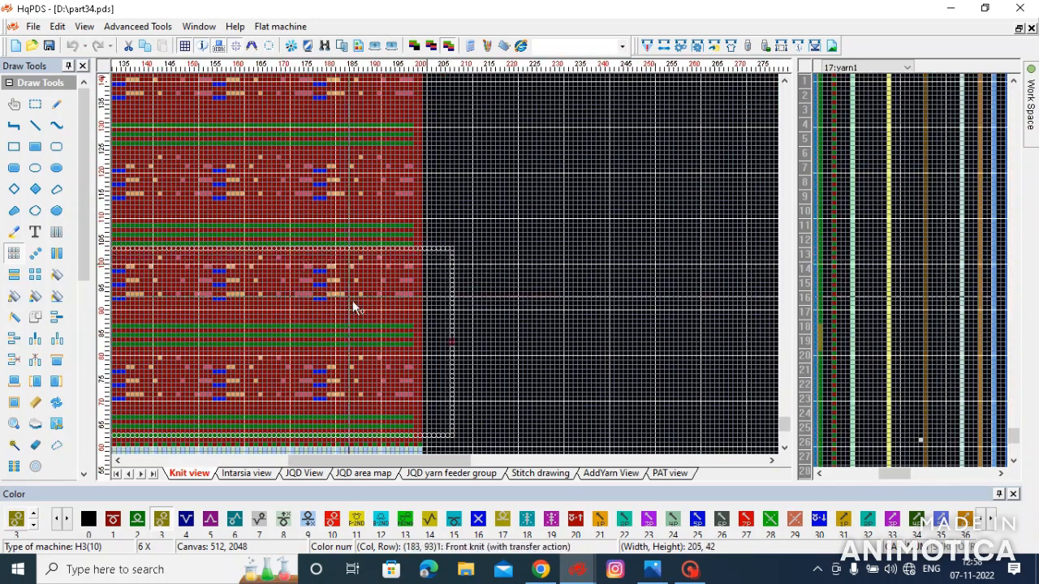
left_click_drag(478, 285, 542, 267)
scroll(218, 336, "down", 1)
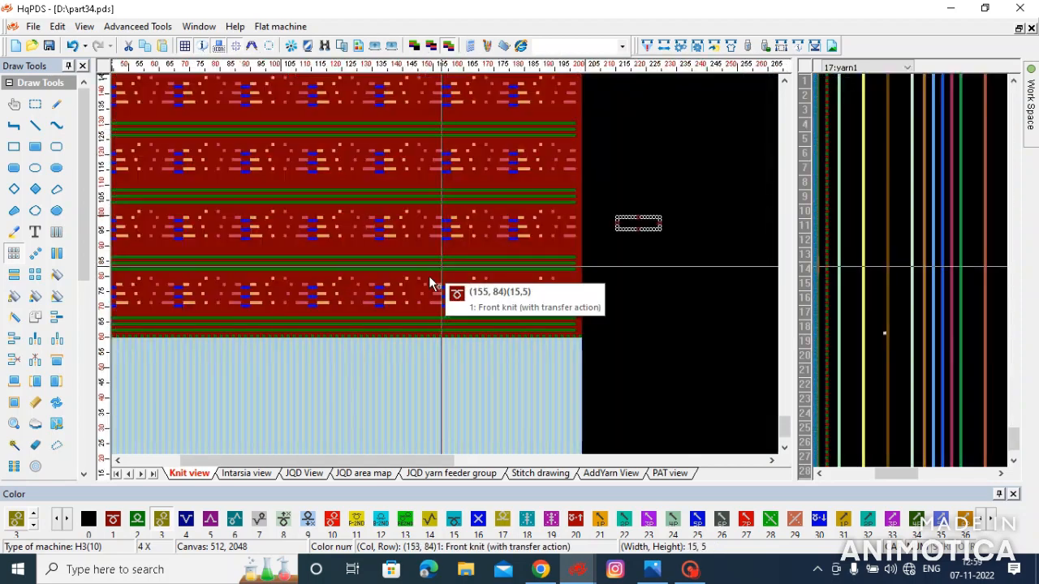
- Select a 198 by 25 block of the lowest band, then undo the upward copies
scroll(288, 291, "up", 1)
scroll(276, 276, "down", 1)
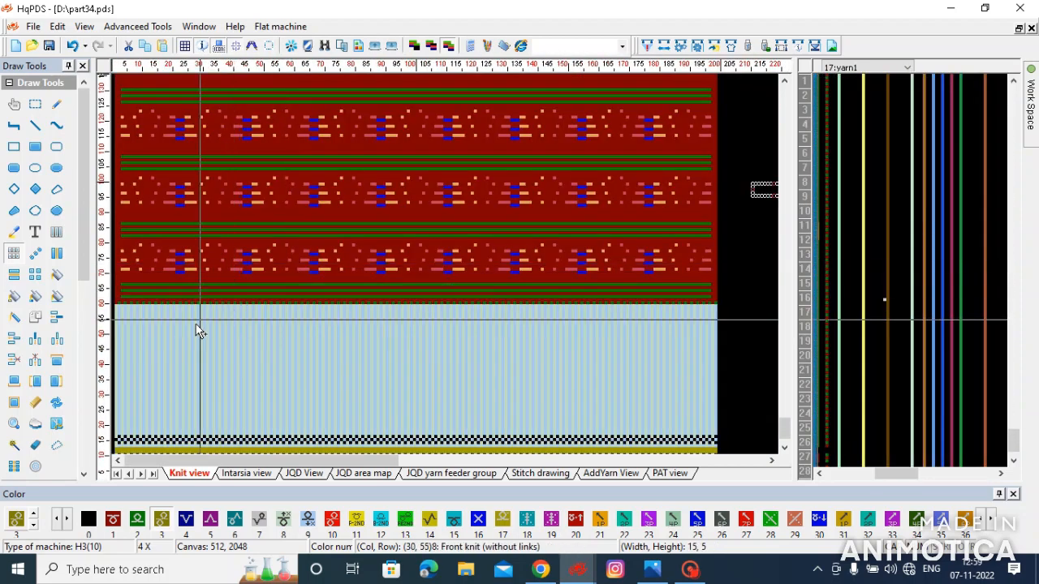
scroll(126, 298, "up", 1)
left_click_drag(127, 284, 469, 261)
scroll(704, 123, "down", 1)
scroll(644, 283, "up", 1)
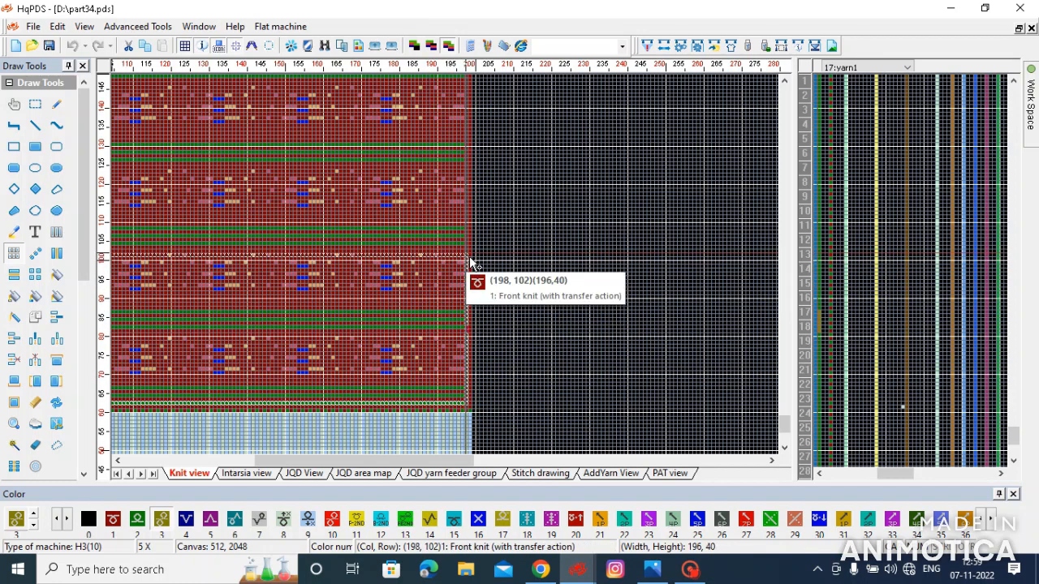
left_click_drag(469, 262, 477, 321)
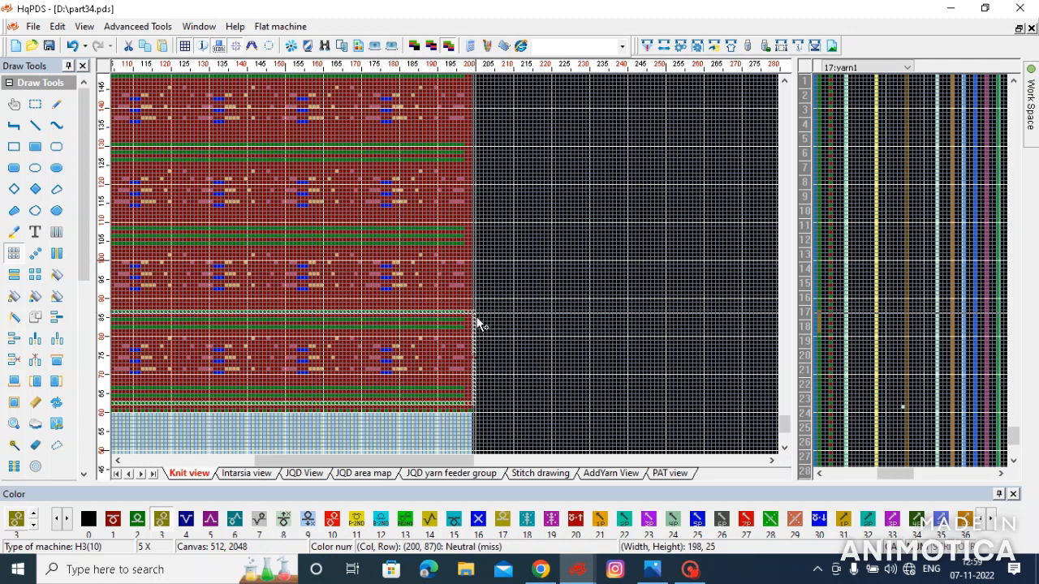
left_click(74, 46)
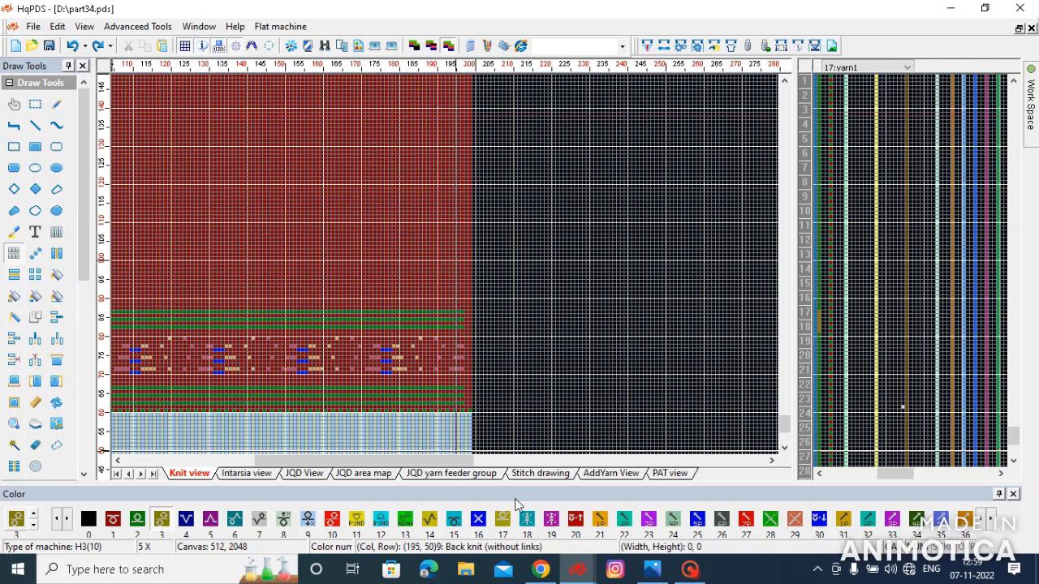
- Copy the set of three green stripes across the fabric's width to about rows 94 to 98, above the existing upper stripes
scroll(448, 272, "up", 3)
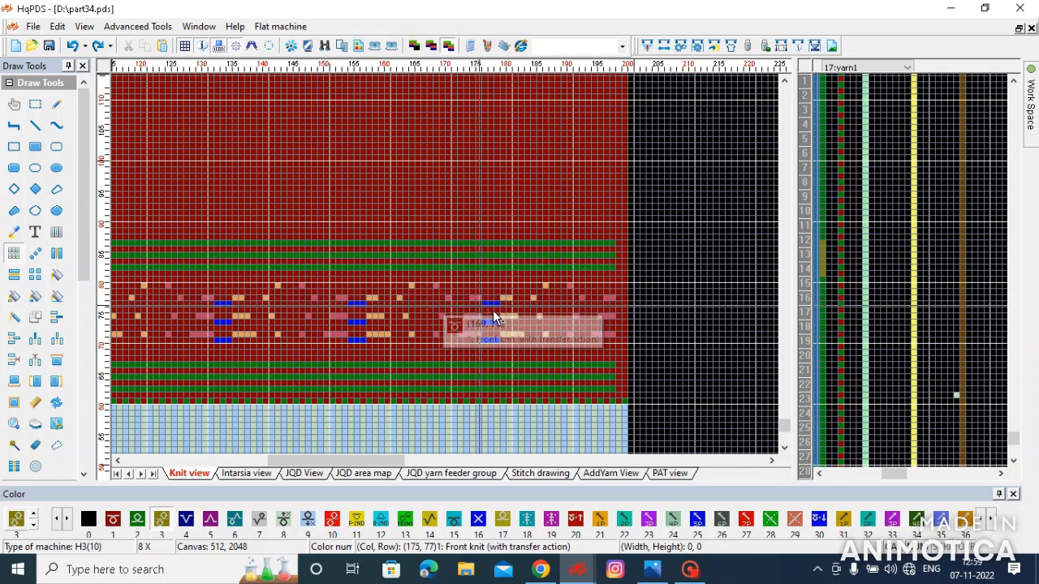
left_click_drag(626, 391, 134, 237)
scroll(195, 178, "down", 4)
scroll(371, 269, "down", 1)
scroll(228, 270, "up", 4)
scroll(127, 316, "up", 2)
left_click_drag(257, 254, 261, 187)
scroll(261, 192, "down", 5)
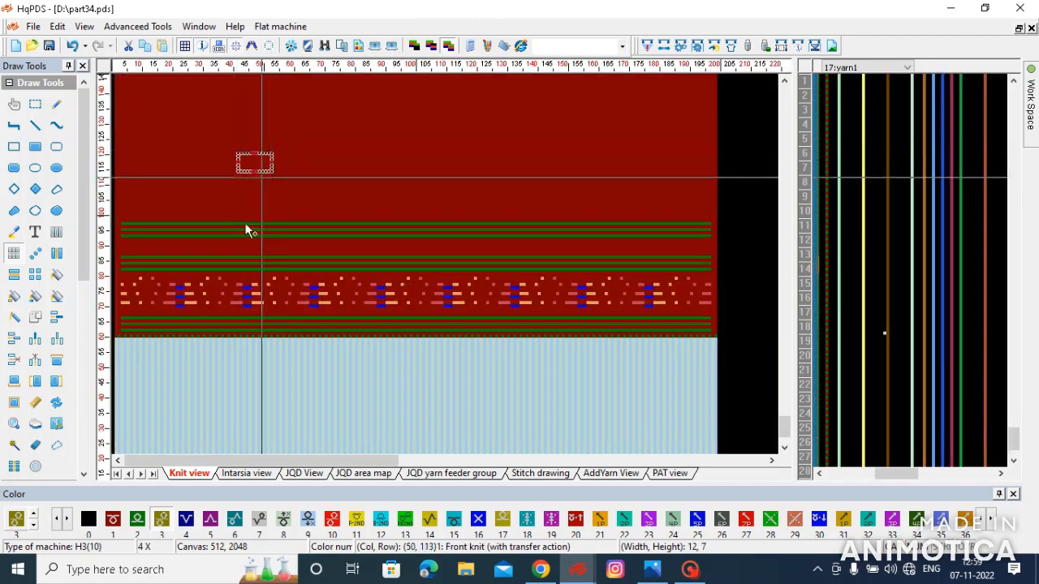
- Select a 204 by 31 block of the full-width band and array-copy it upward to the top of the red fabric
scroll(163, 313, "up", 2)
left_click_drag(116, 342, 451, 256)
scroll(614, 218, "down", 2)
scroll(736, 271, "up", 4)
left_click_drag(252, 323, 456, 195)
scroll(249, 127, "down", 7)
scroll(220, 139, "up", 4)
scroll(519, 290, "down", 4)
scroll(410, 268, "down", 2)
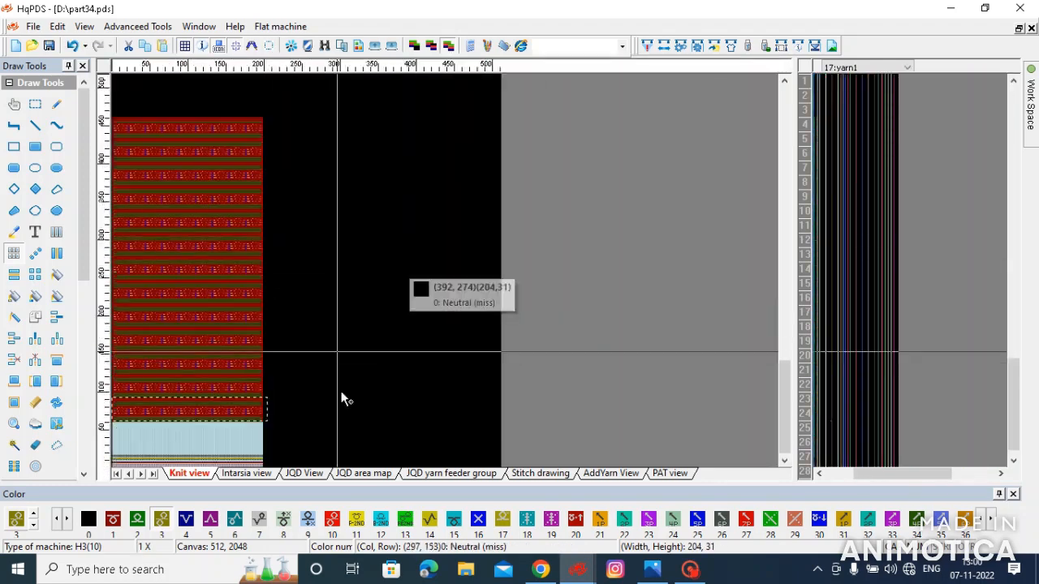
- Select the 3 by 31 block of yarn columns beside the lowest band and array-copy it up the fabric's height
scroll(269, 371, "up", 2)
scroll(402, 354, "up", 2)
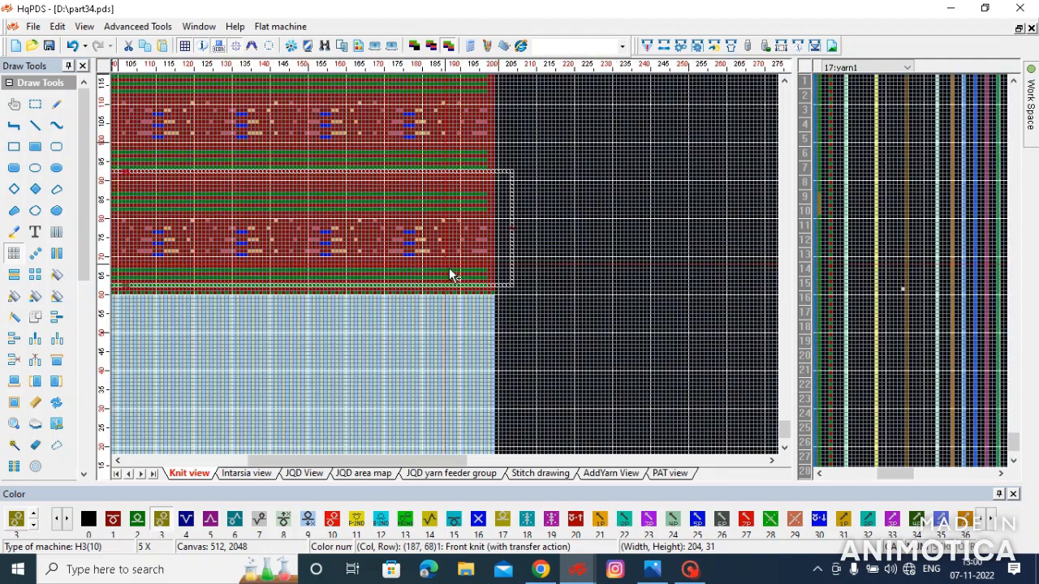
scroll(452, 272, "up", 1)
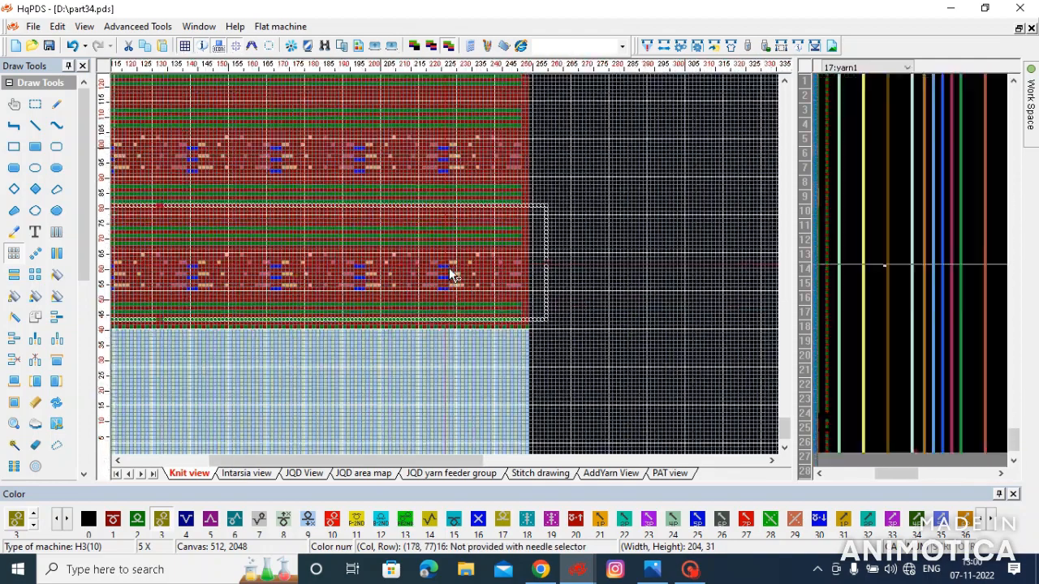
scroll(452, 274, "up", 2)
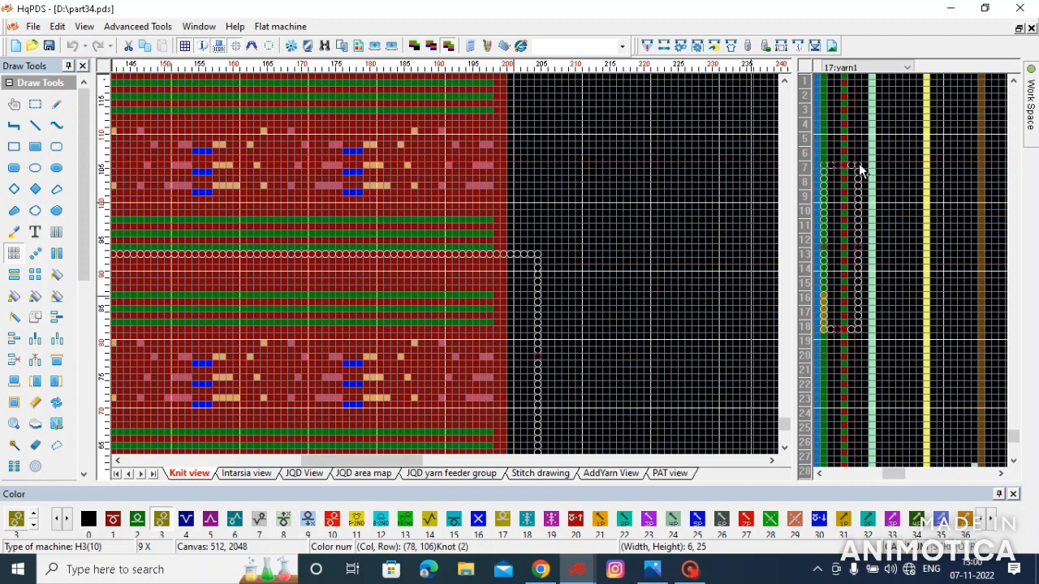
scroll(494, 246, "down", 2)
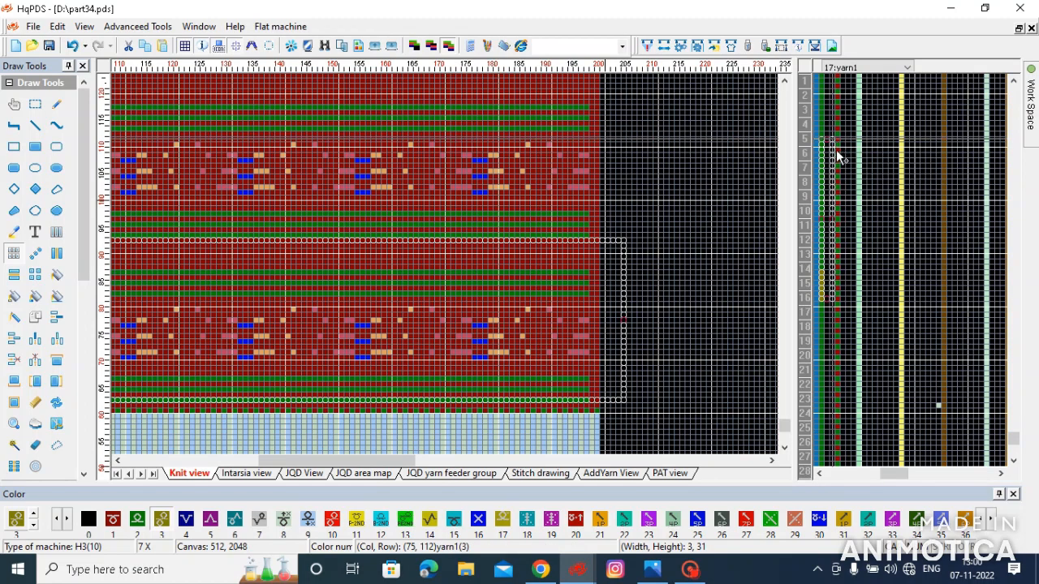
scroll(431, 262, "down", 6)
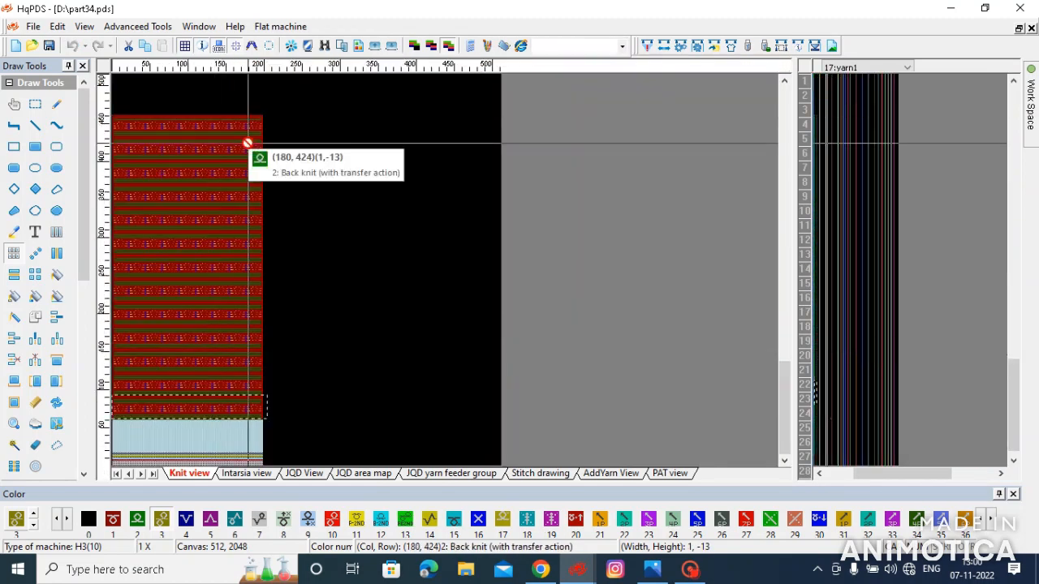
scroll(248, 141, "up", 5)
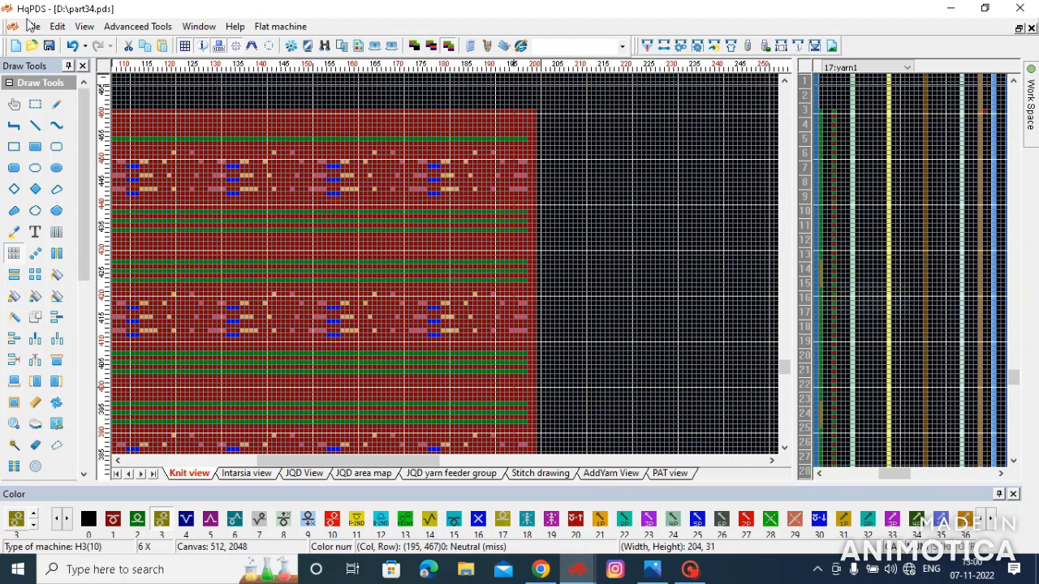
scroll(473, 257, "down", 5)
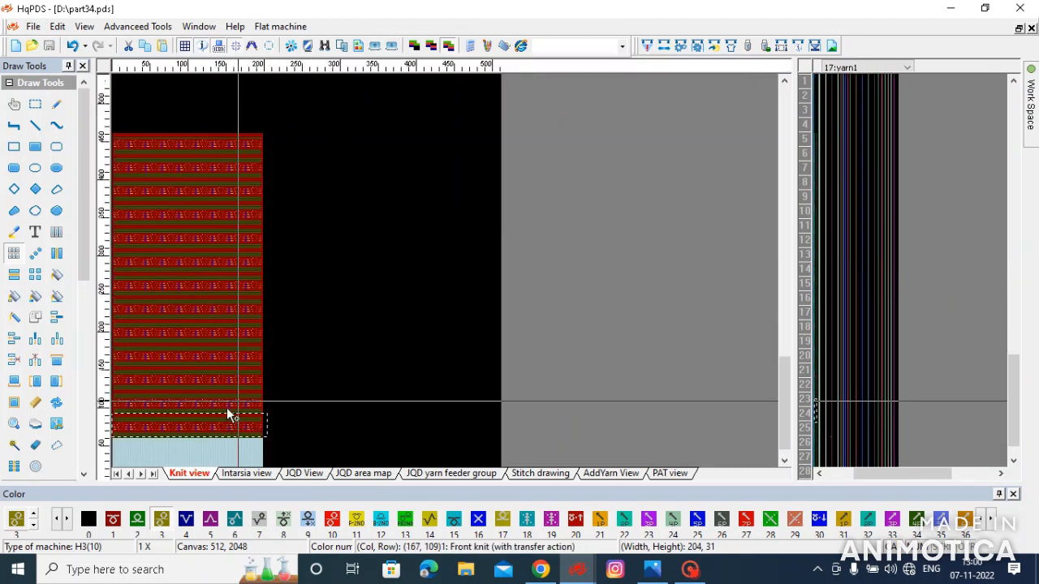
- Select the 200 by 31 block from the upper stripes through the second motif row and place it lower, just above the rib
scroll(227, 413, "up", 5)
scroll(373, 274, "up", 5)
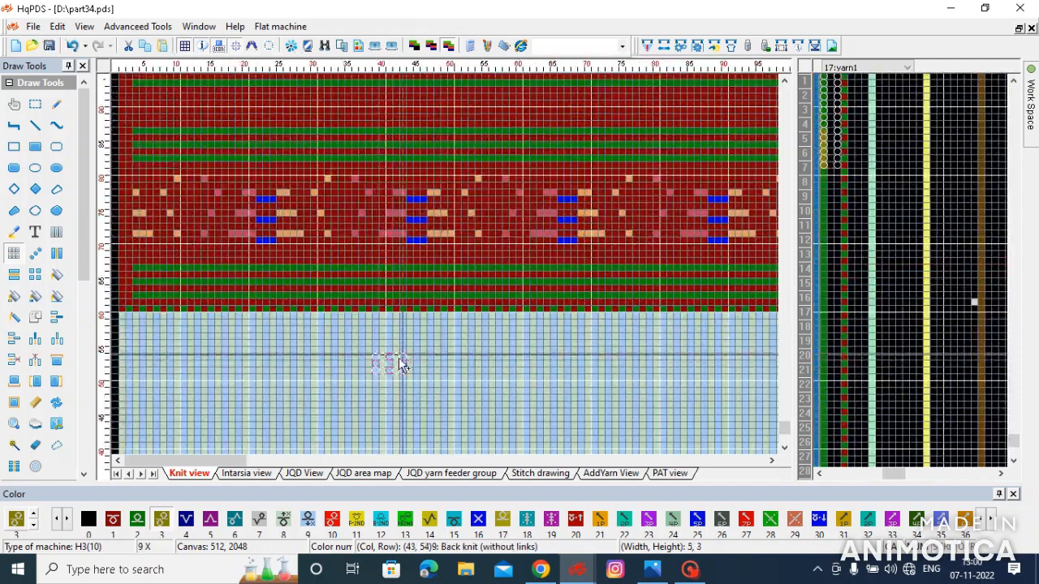
scroll(173, 208, "down", 5)
scroll(159, 276, "up", 4)
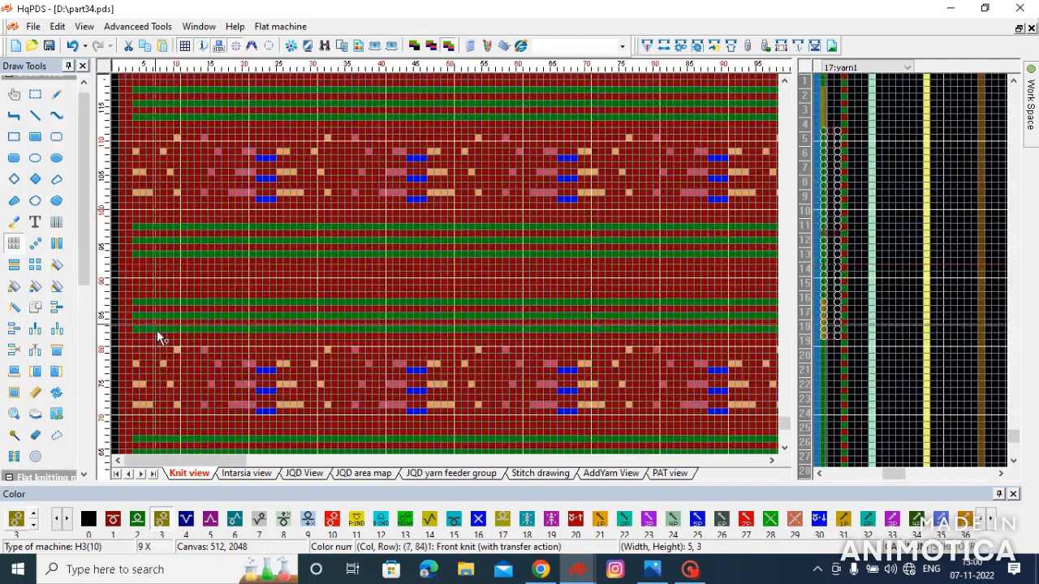
left_click_drag(124, 332, 450, 270)
scroll(449, 270, "down", 2)
scroll(450, 270, "down", 5)
left_click_drag(269, 269, 452, 272)
scroll(450, 269, "up", 3)
scroll(450, 269, "down", 2)
scroll(468, 260, "up", 2)
scroll(452, 272, "down", 1)
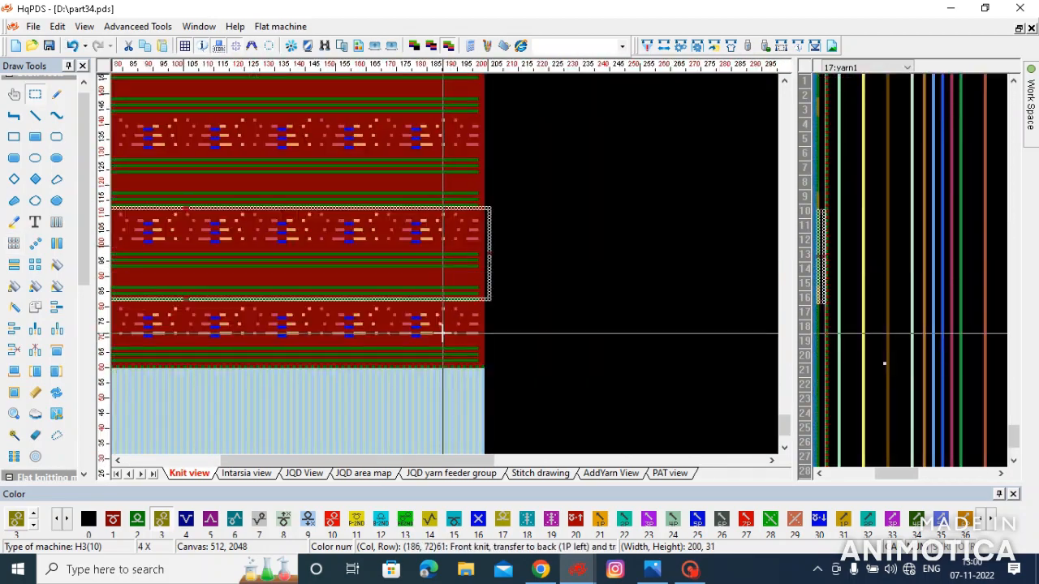
scroll(446, 321, "up", 2)
left_click_drag(471, 177, 477, 258)
- Array-copy the repositioned 200 by 31 block upward to the fabric's top edge
scroll(429, 100, "down", 4)
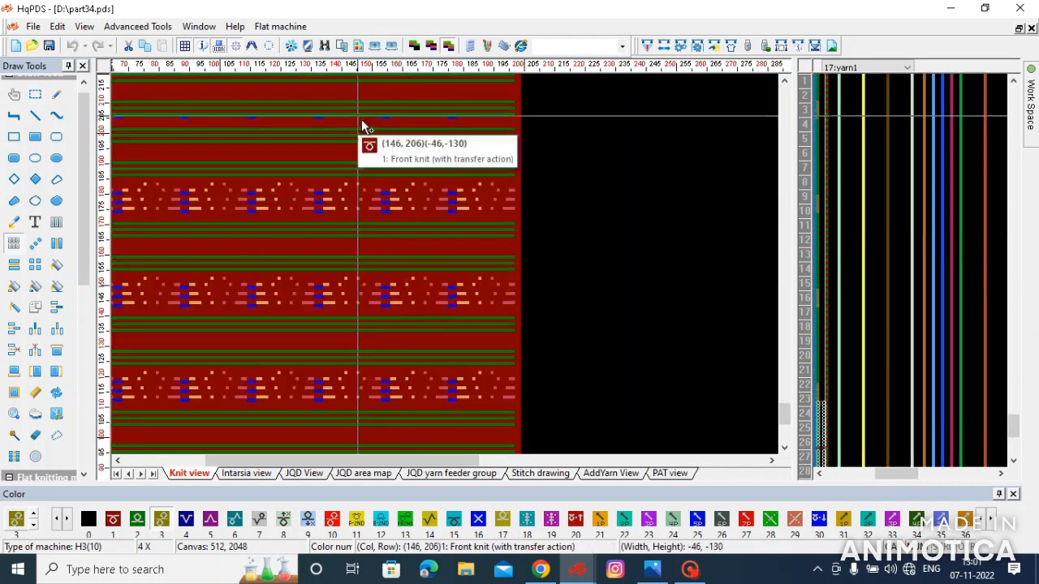
scroll(276, 138, "down", 1)
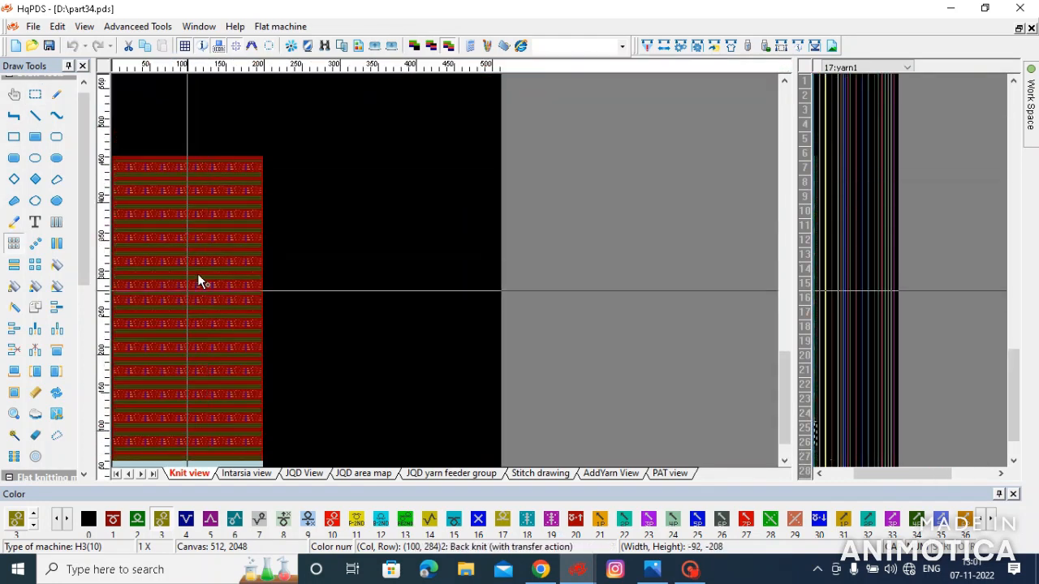
scroll(443, 276, "up", 2)
scroll(442, 276, "up", 2)
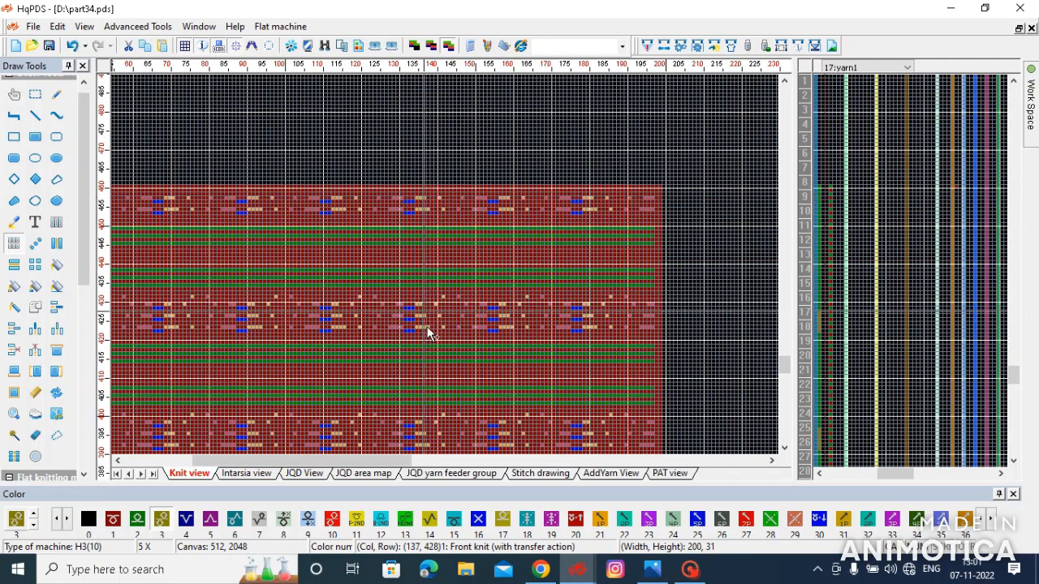
scroll(425, 317, "down", 4)
scroll(375, 374, "up", 6)
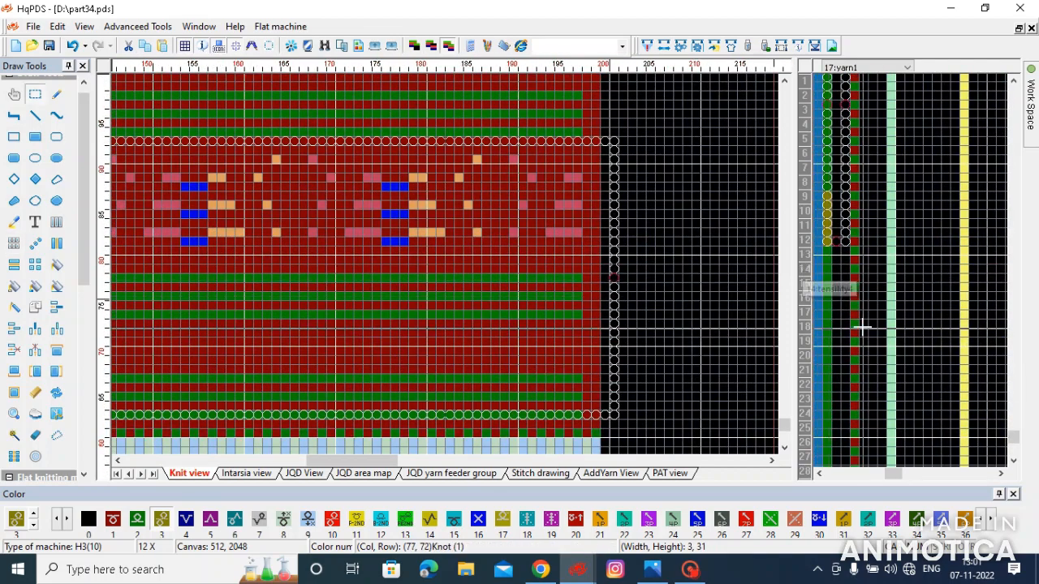
- Array-copy the yarn column block beside the repositioned lowest band up to the fabric's top edge, and compile the pattern
scroll(440, 262, "down", 1)
left_click_drag(823, 192, 826, 299)
key("ctrl+c")
left_click_drag(844, 238, 844, 77)
scroll(433, 271, "down", 4)
scroll(184, 140, "up", 2)
scroll(447, 270, "up", 2)
left_click(833, 221)
left_click(646, 46)
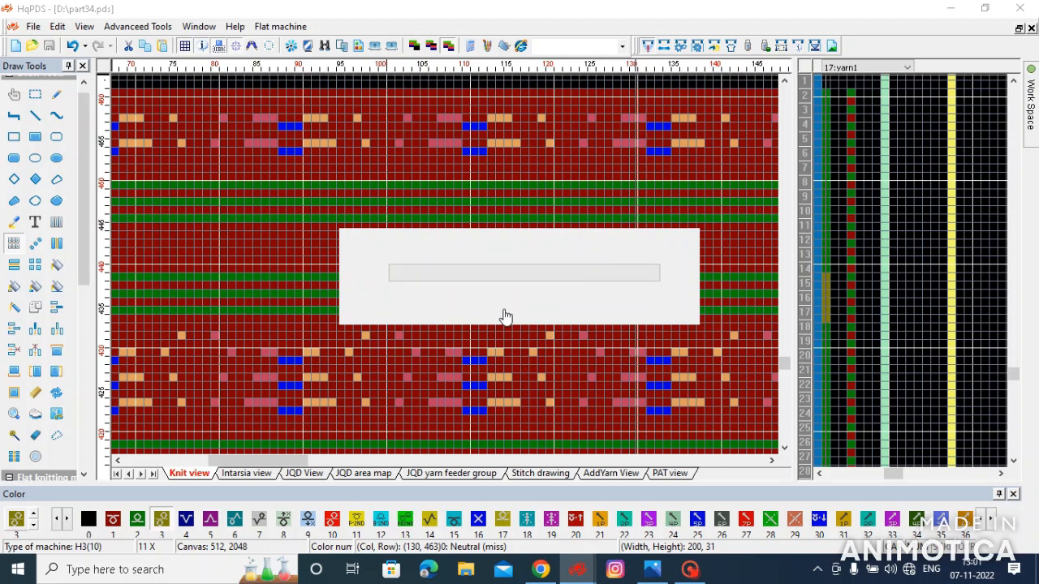
left_click(596, 354)
- Generate the front fabric image with JPG export, setting yarn feeders 2 and 3 to colour fffbf0
scroll(397, 270, "down", 5)
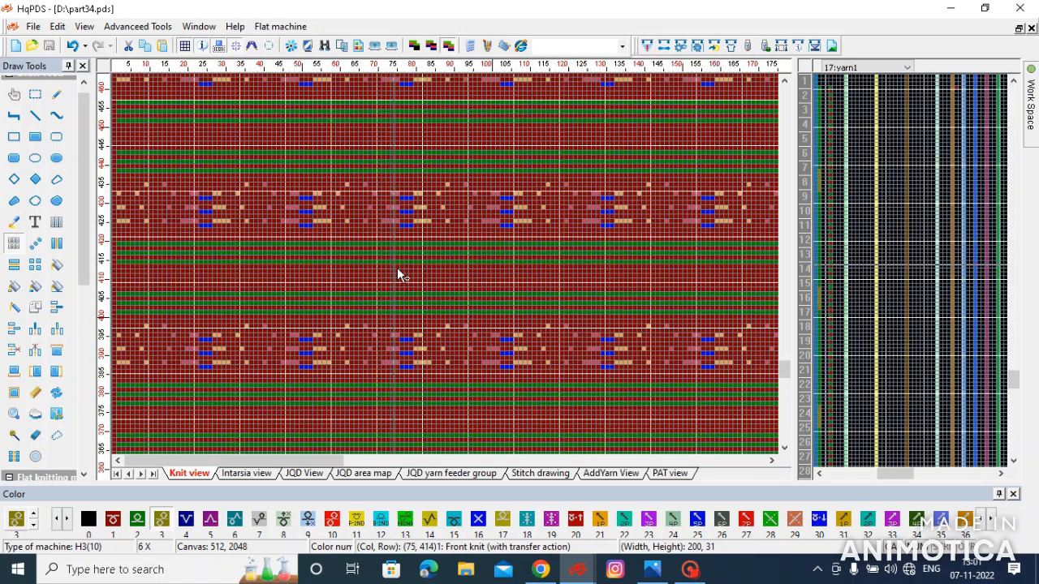
scroll(397, 274, "down", 3)
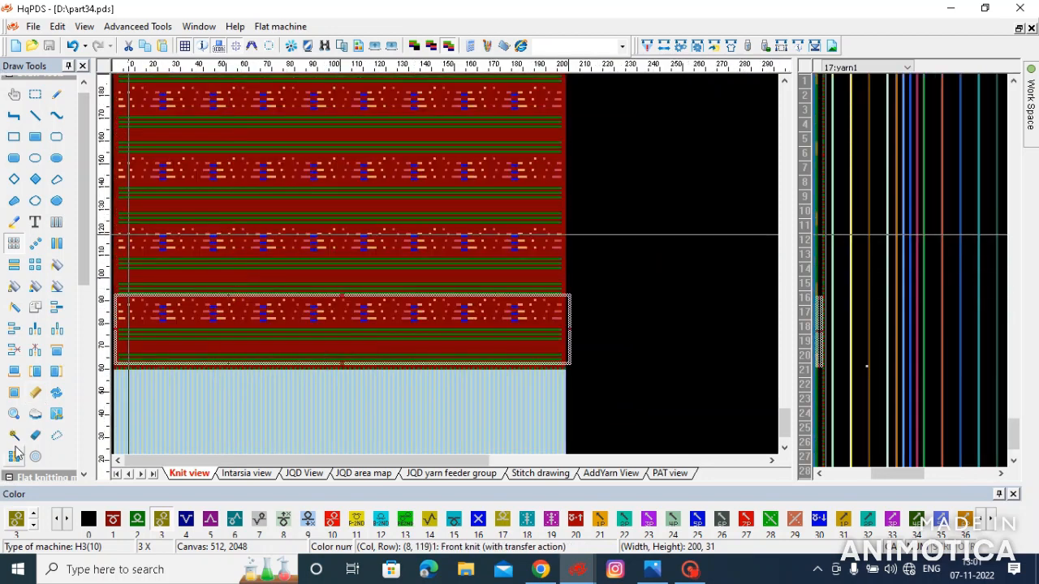
scroll(16, 451, "down", 6)
left_click(14, 474)
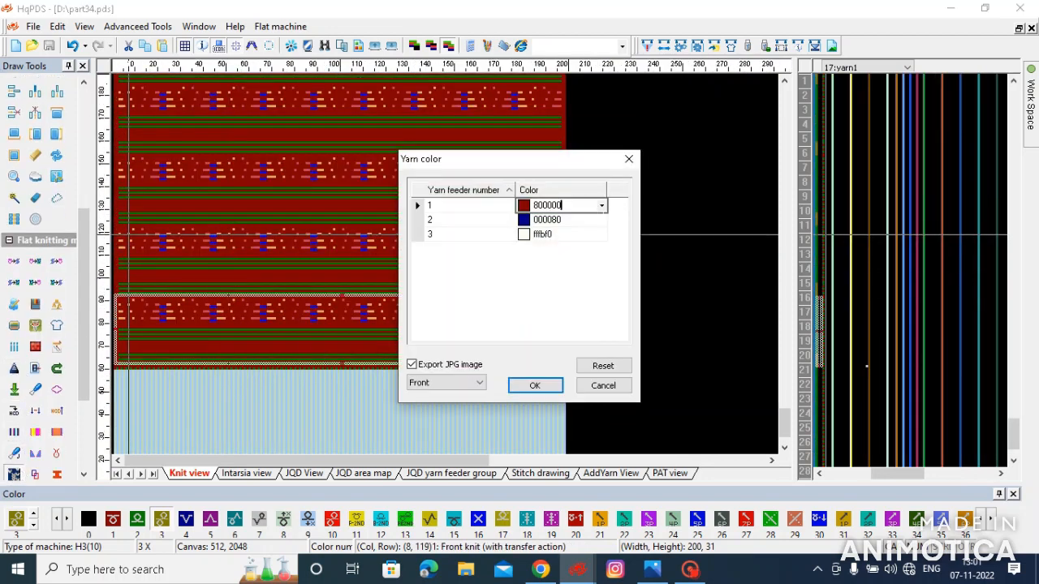
left_click(604, 221)
left_click(527, 260)
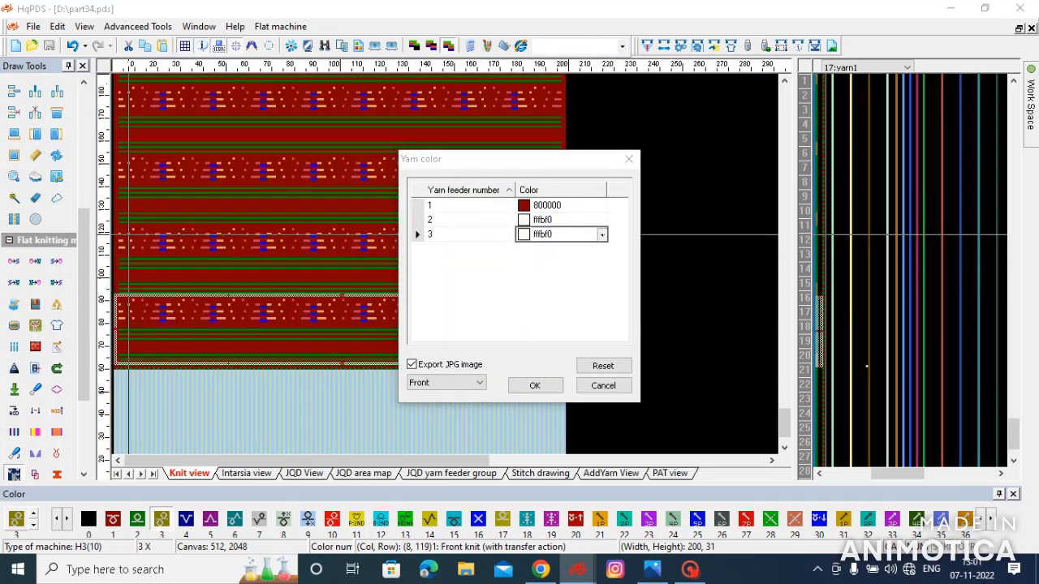
left_click(602, 234)
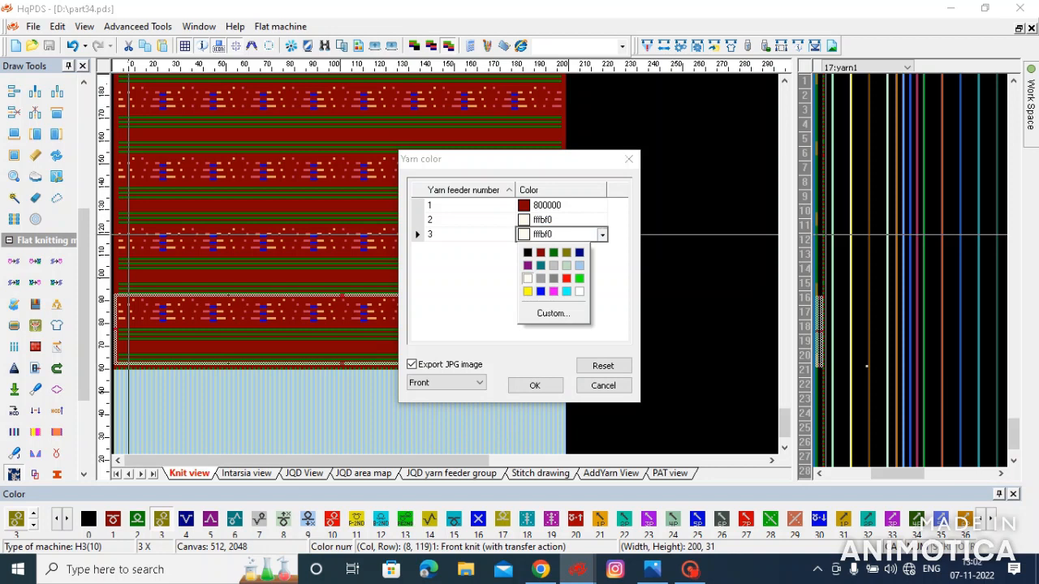
left_click(527, 278)
left_click(535, 386)
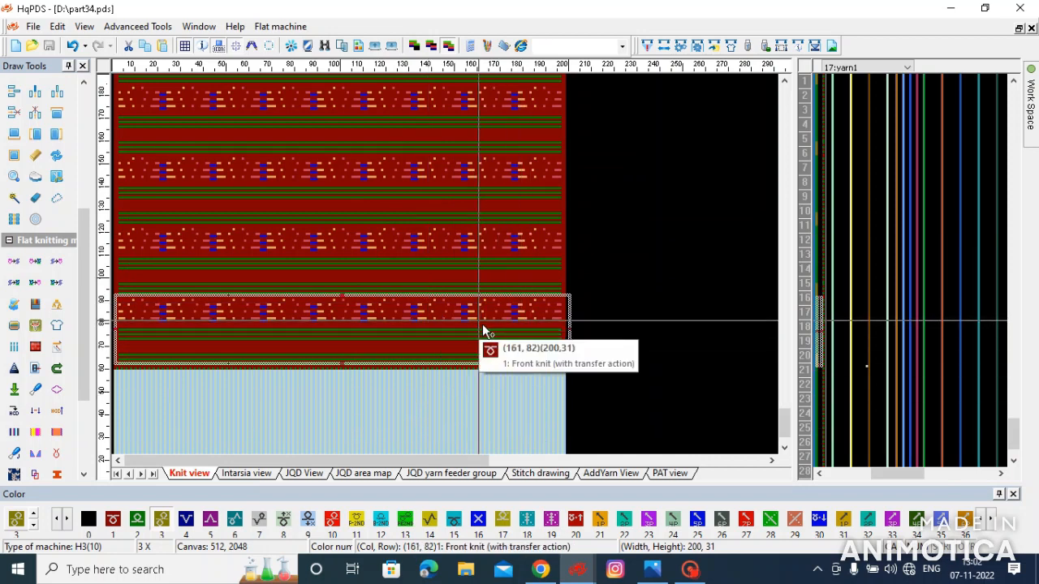
- Fill the olive yarn blocks beside the next three pattern bands going upward with colours 4, 5 and 6
scroll(547, 287, "up", 3)
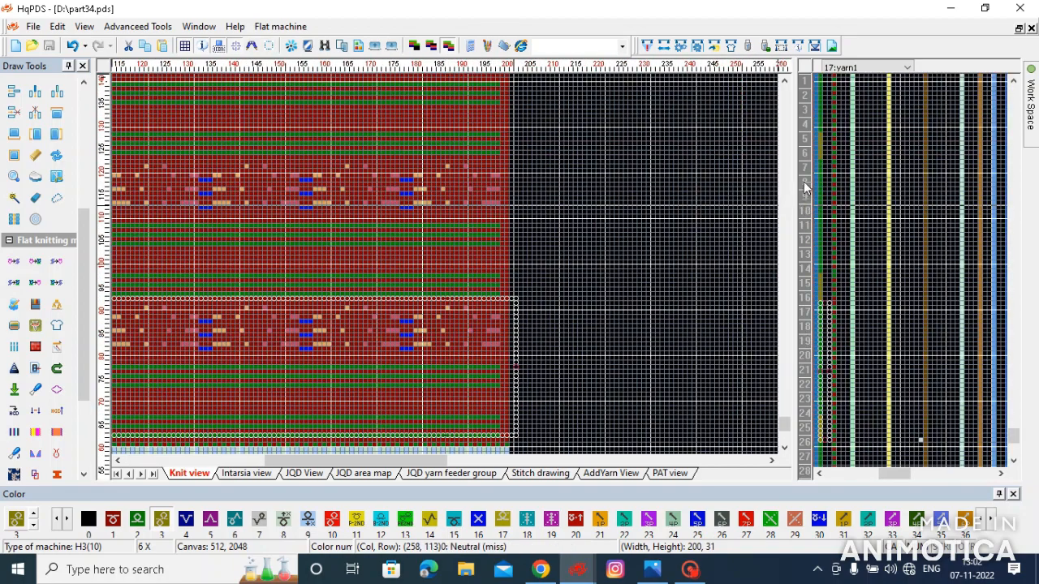
scroll(806, 194, "up", 3)
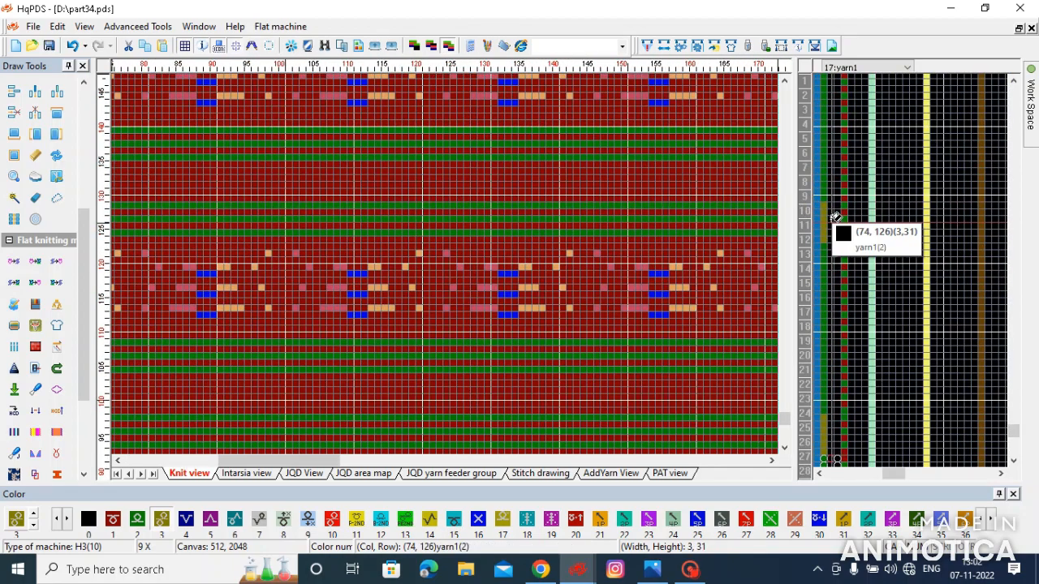
key("4")
left_click(824, 222)
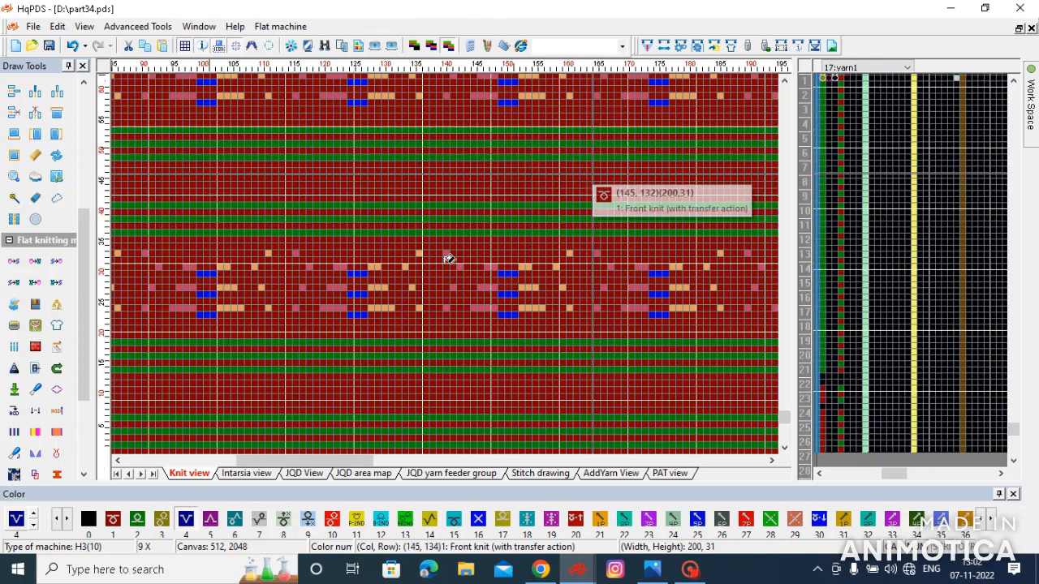
scroll(452, 260, "down", 4)
scroll(831, 233, "up", 2)
key("5")
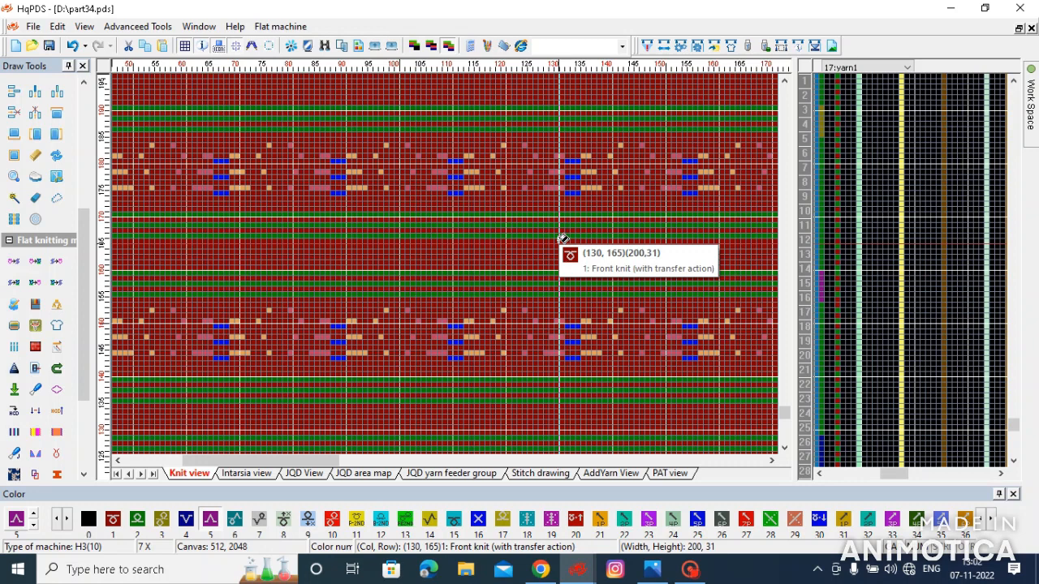
scroll(485, 252, "up", 3)
key("6")
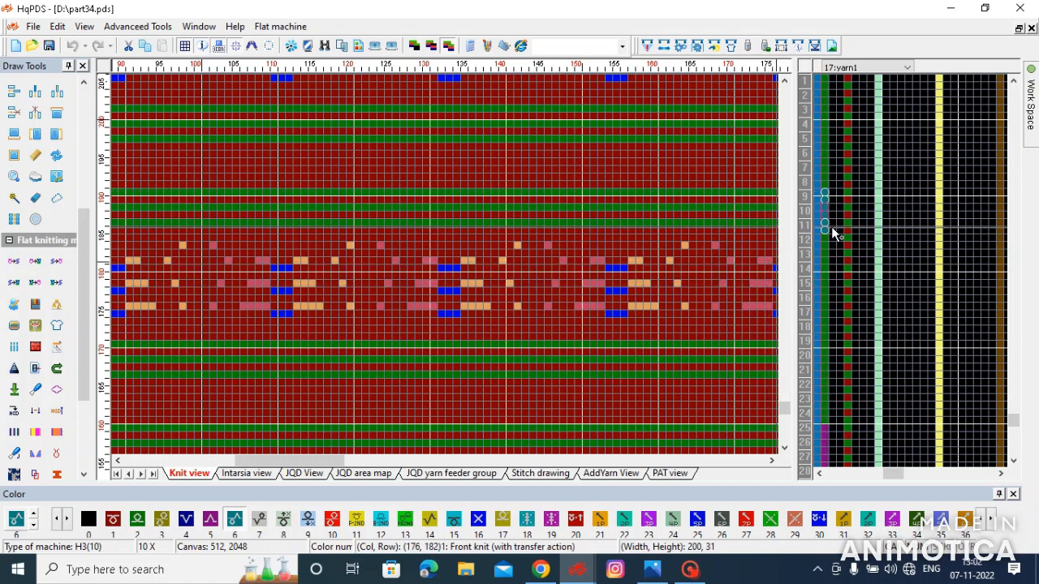
- Array-copy the 3 by 155 block of recoloured yarn columns up to the fabric's top edge, and compile the pattern
scroll(438, 272, "down", 9)
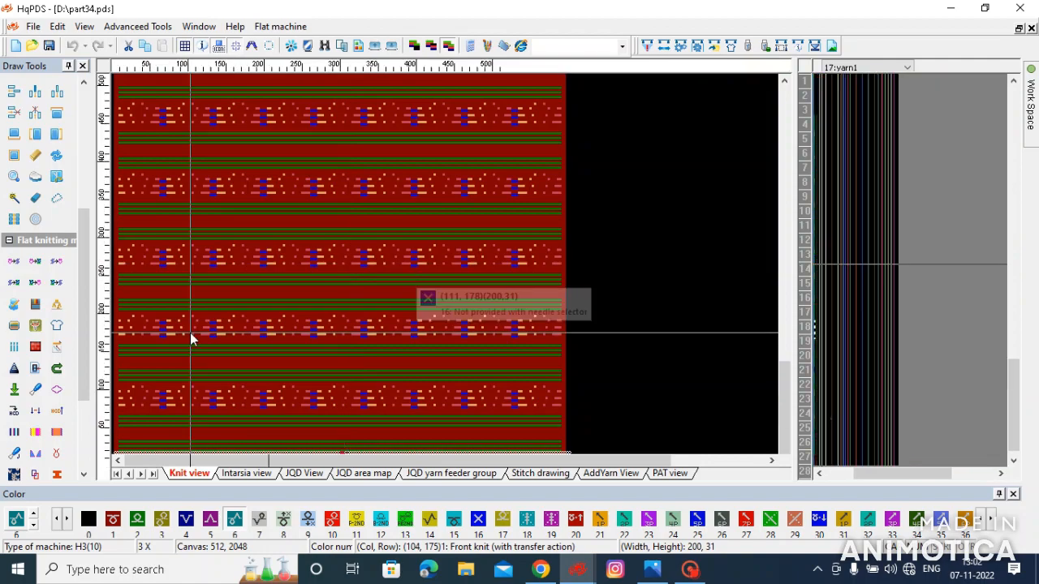
scroll(255, 406, "up", 6)
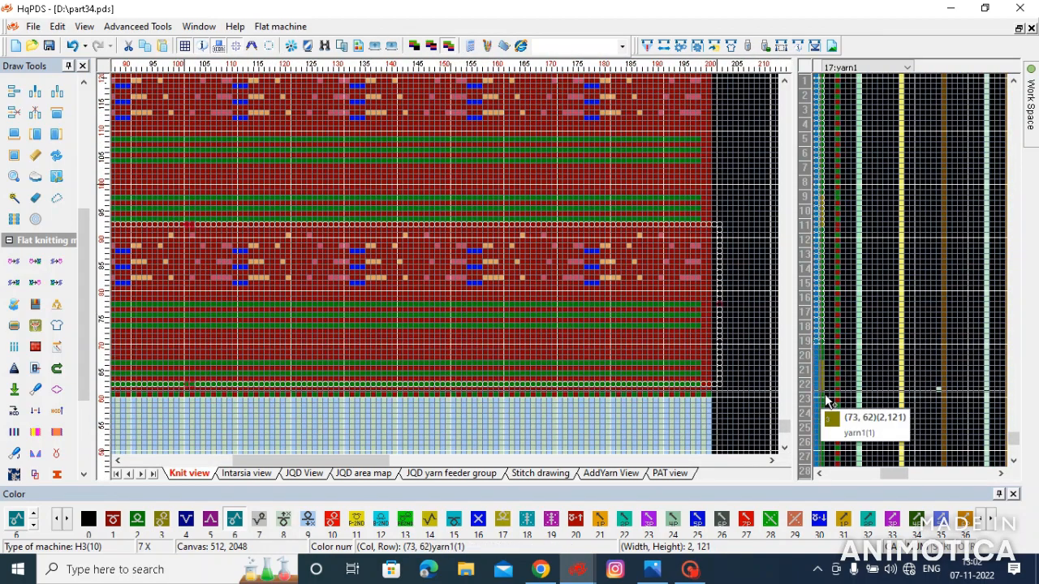
scroll(447, 266, "down", 5)
scroll(327, 169, "up", 5)
scroll(444, 264, "up", 1)
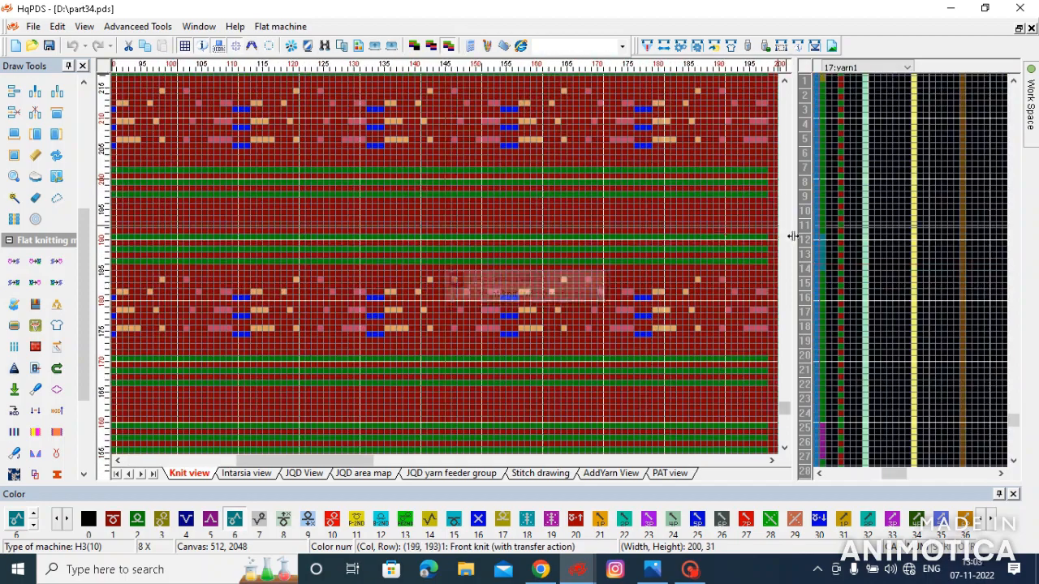
scroll(841, 102, "up", 2)
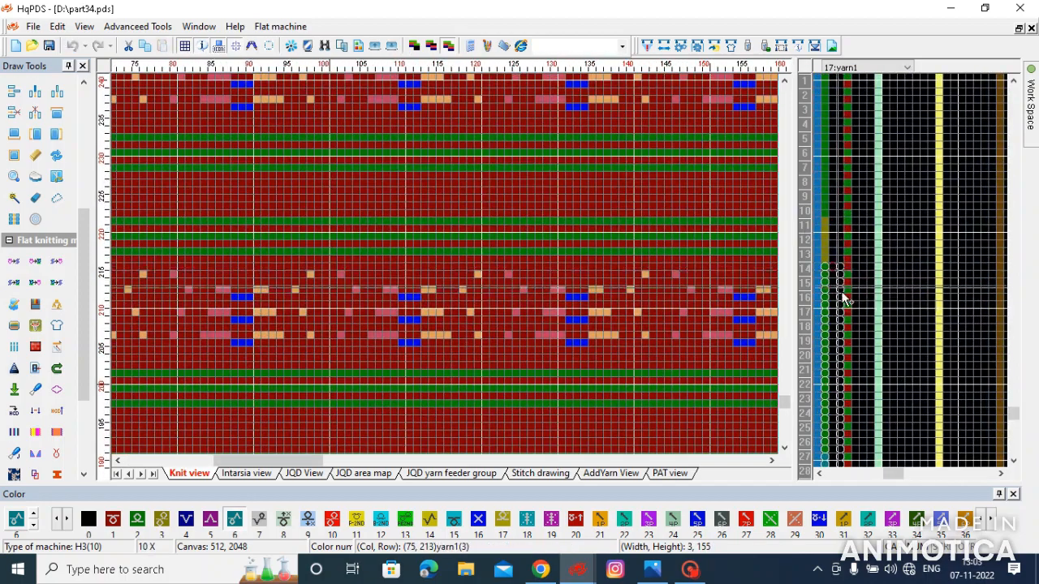
scroll(443, 264, "down", 8)
scroll(442, 268, "up", 7)
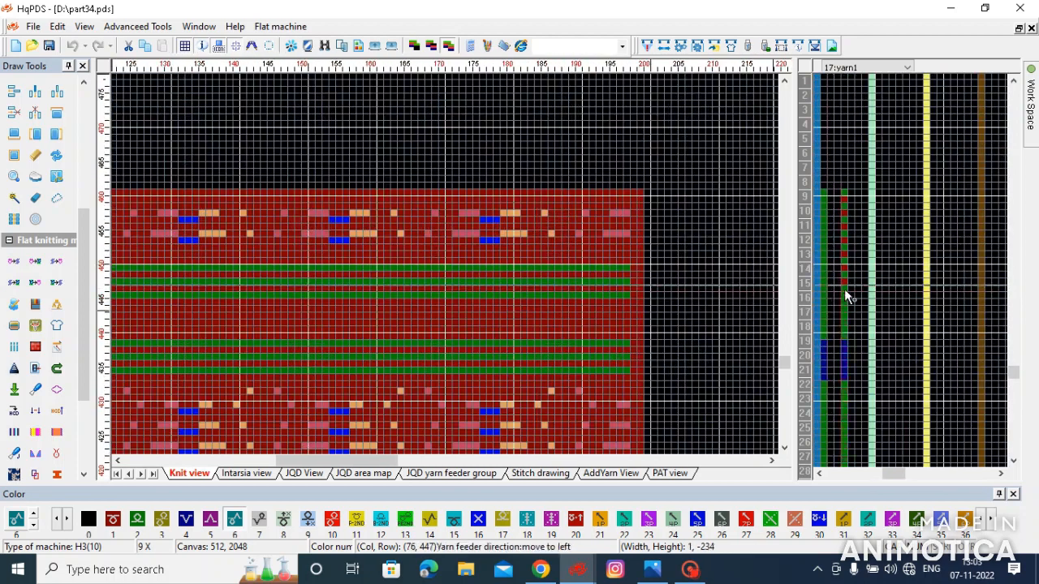
left_click(844, 292)
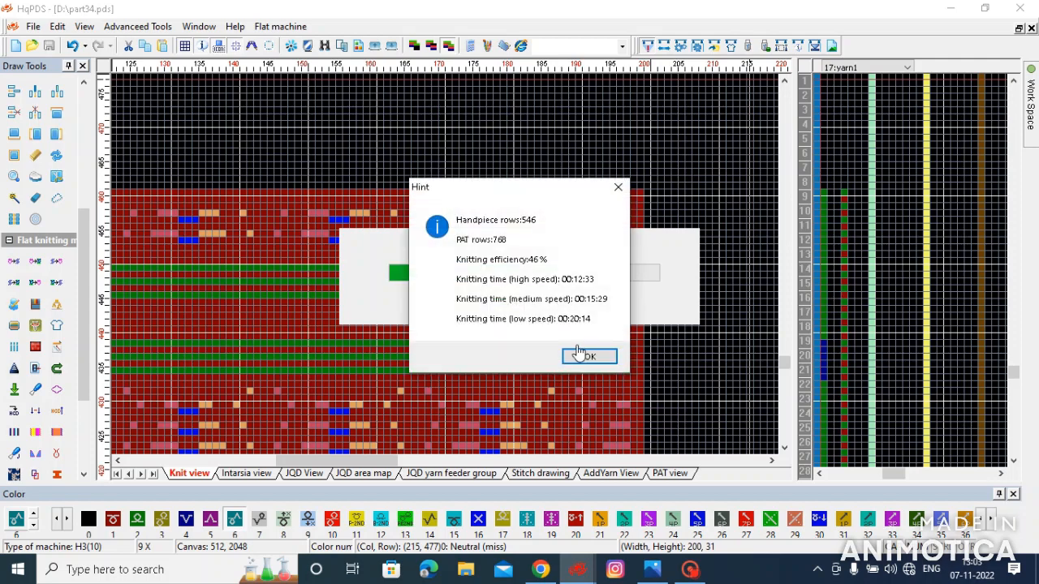
left_click(592, 354)
- Select one 22 by 31 pattern repeat from the panel and place a copy in the empty area above the fabric
scroll(297, 322, "up", 5)
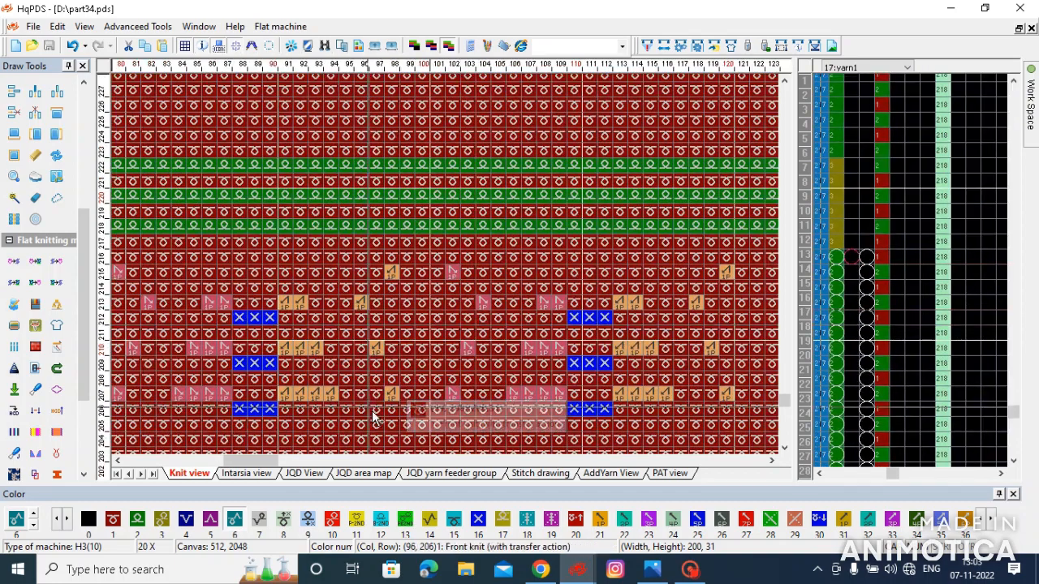
left_click_drag(456, 396, 738, 166)
scroll(436, 281, "down", 2)
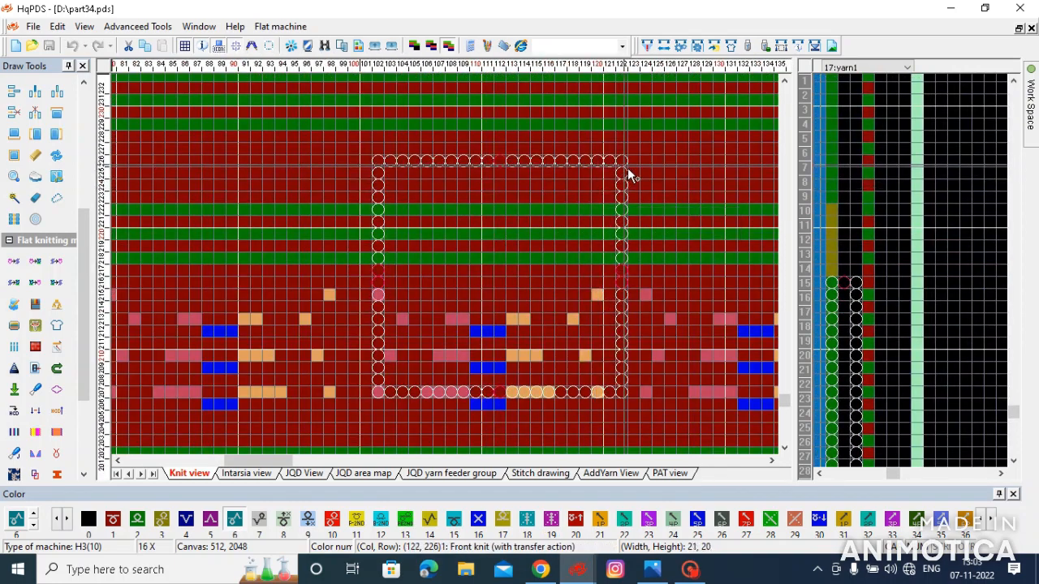
scroll(630, 144, "down", 1)
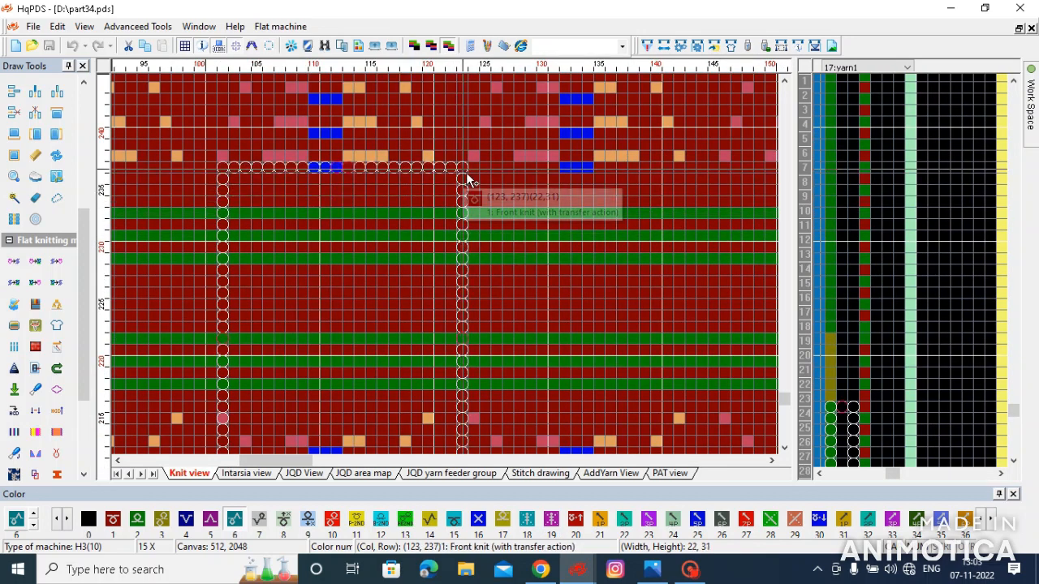
scroll(465, 172, "down", 3)
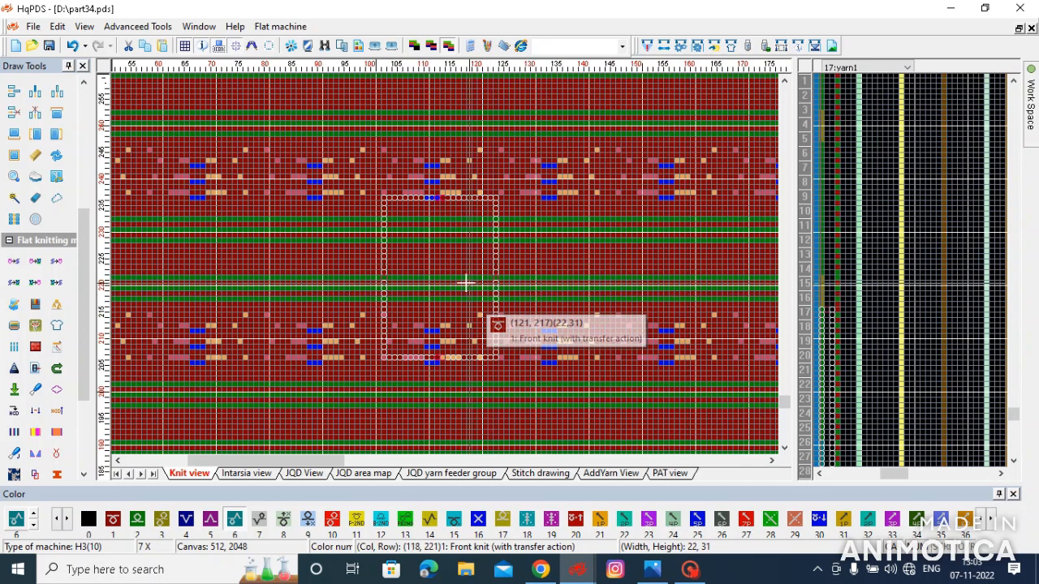
scroll(466, 283, "down", 4)
left_click(355, 273)
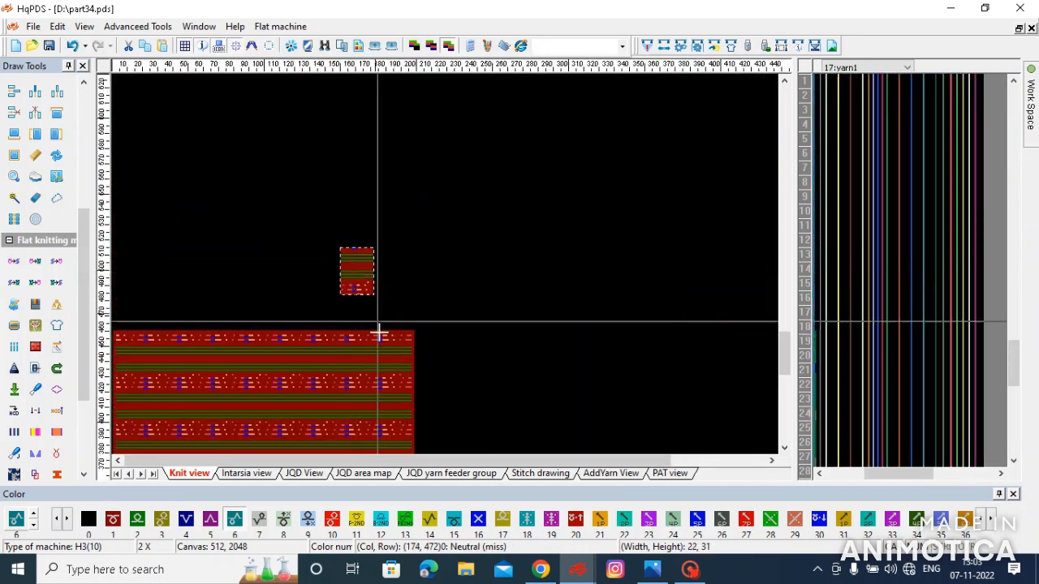
- Save the file and compile the pattern with the repeat sample placed above the fabric
left_click(49, 46)
scroll(287, 371, "down", 3)
scroll(286, 370, "down", 2)
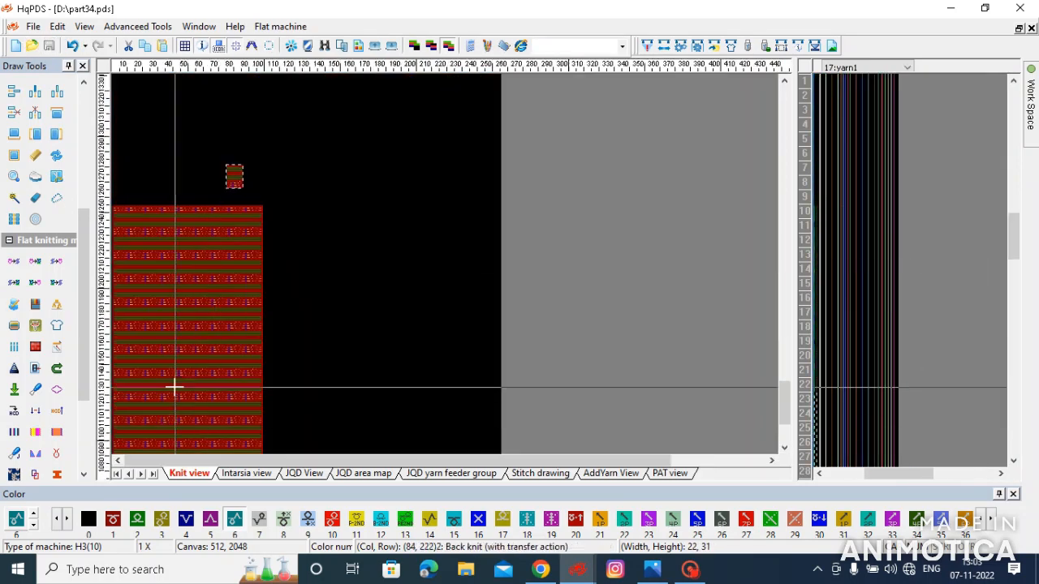
scroll(301, 398, "up", 2)
left_click(661, 46)
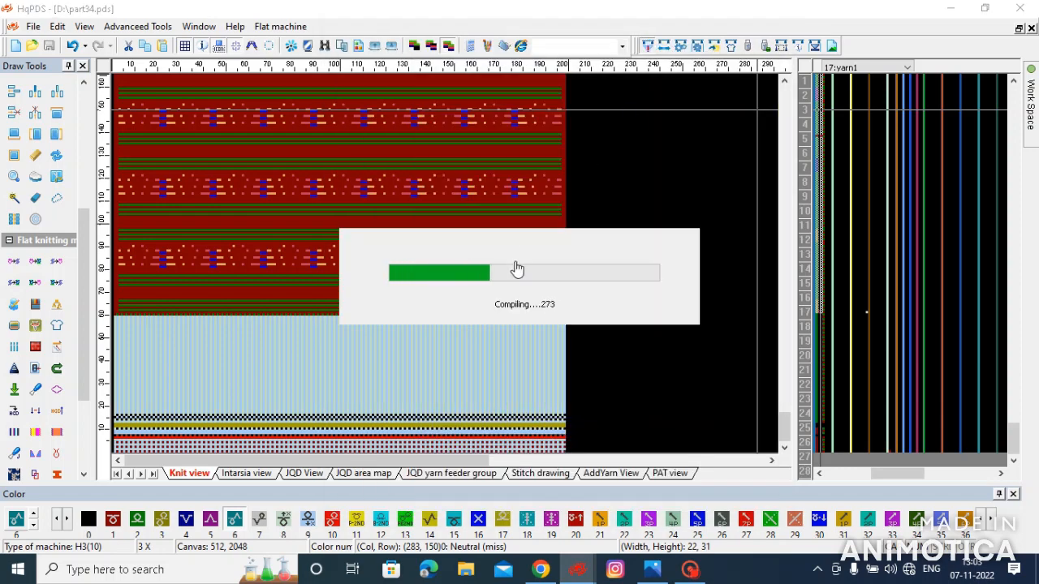
left_click(588, 358)
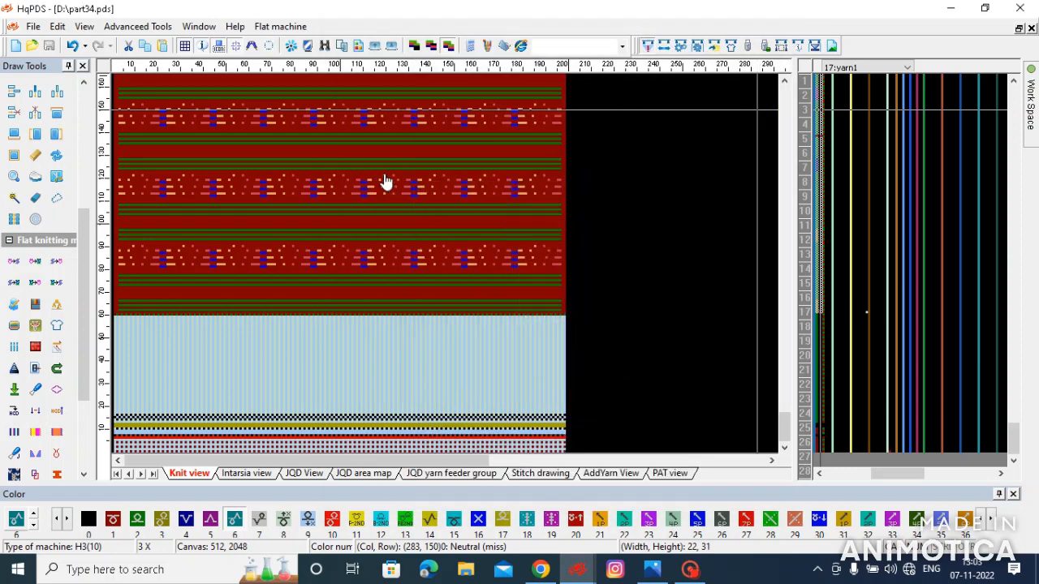
scroll(445, 263, "up", 1)
scroll(445, 262, "up", 3)
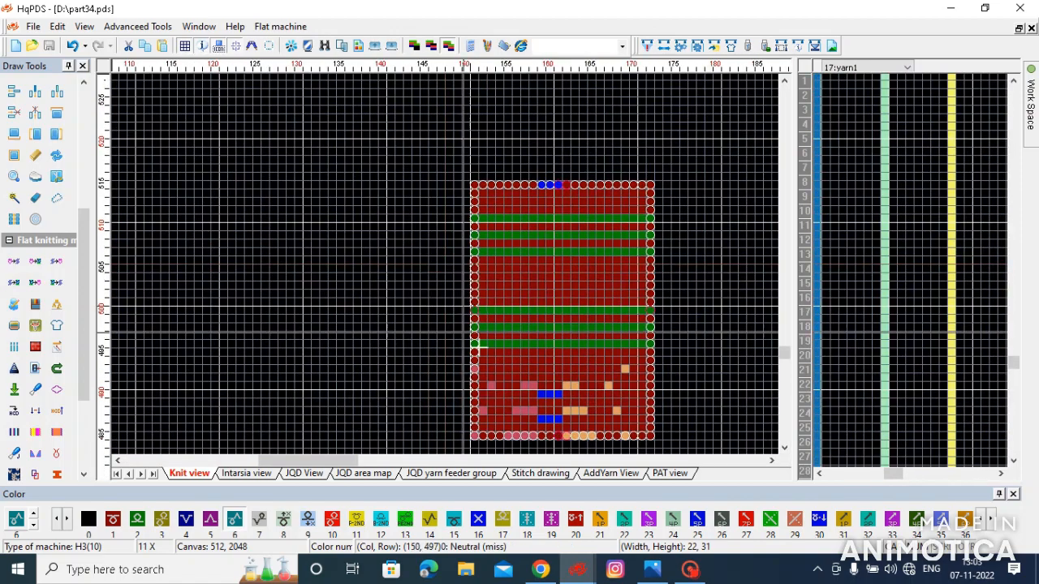
left_click_drag(284, 116, 303, 129)
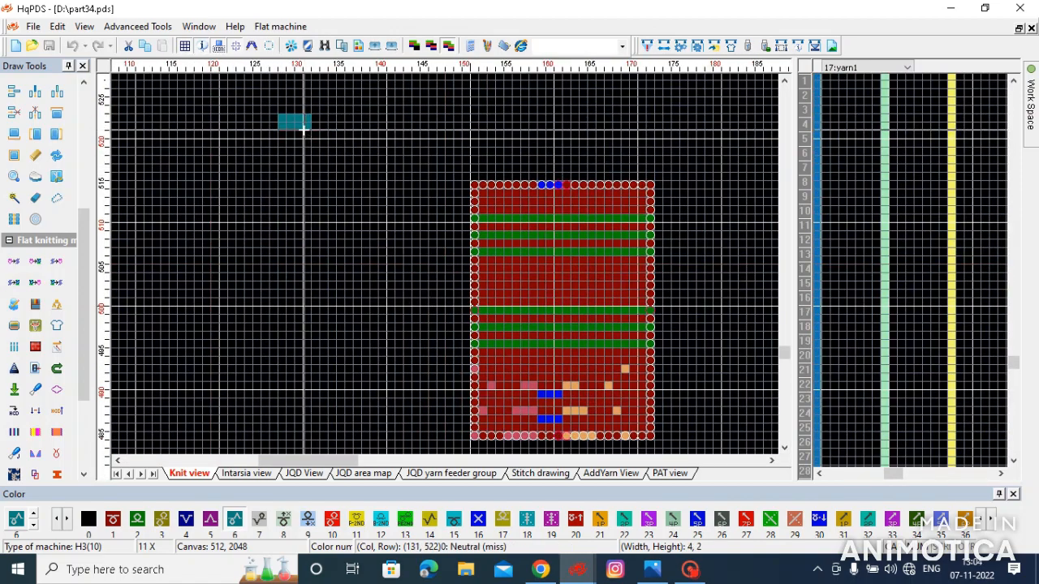
key("ctrl+z")
- Replace the existing label text with "PATTERN REAPITE" and place it near the repeat sample above the fabric
key("t")
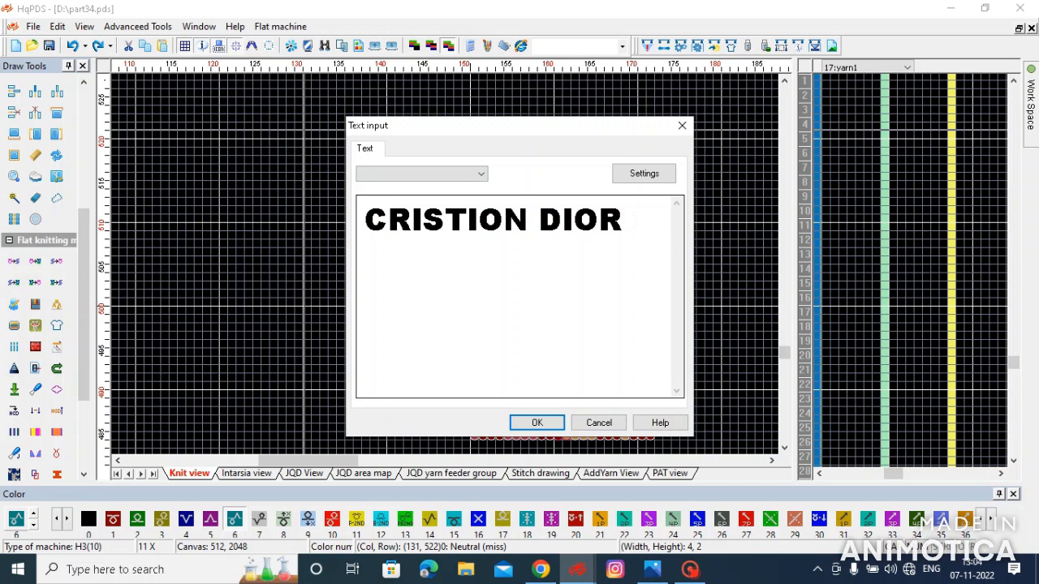
left_click_drag(631, 231, 273, 256)
type("PATTER")
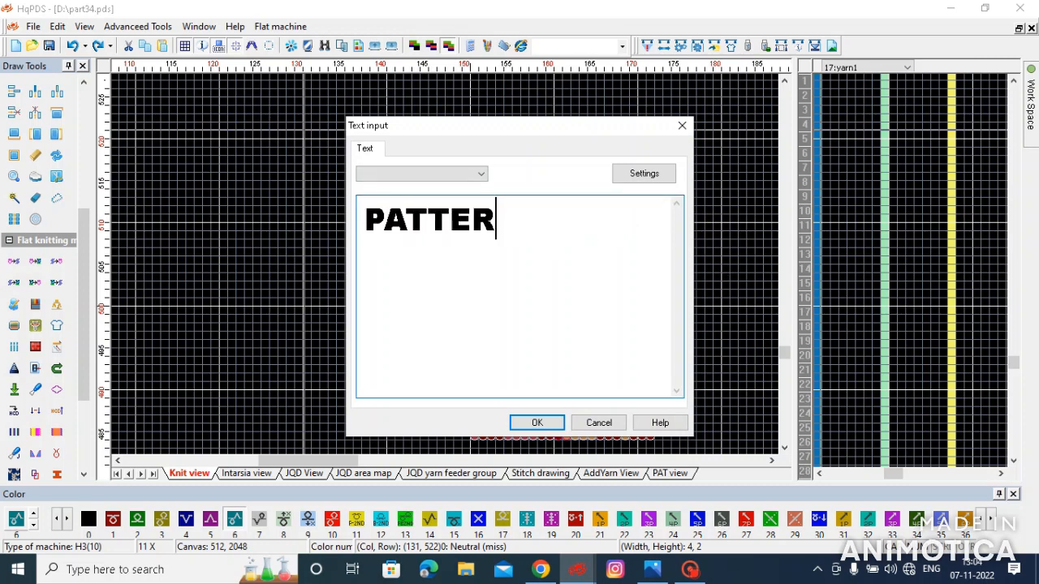
type("N REAP")
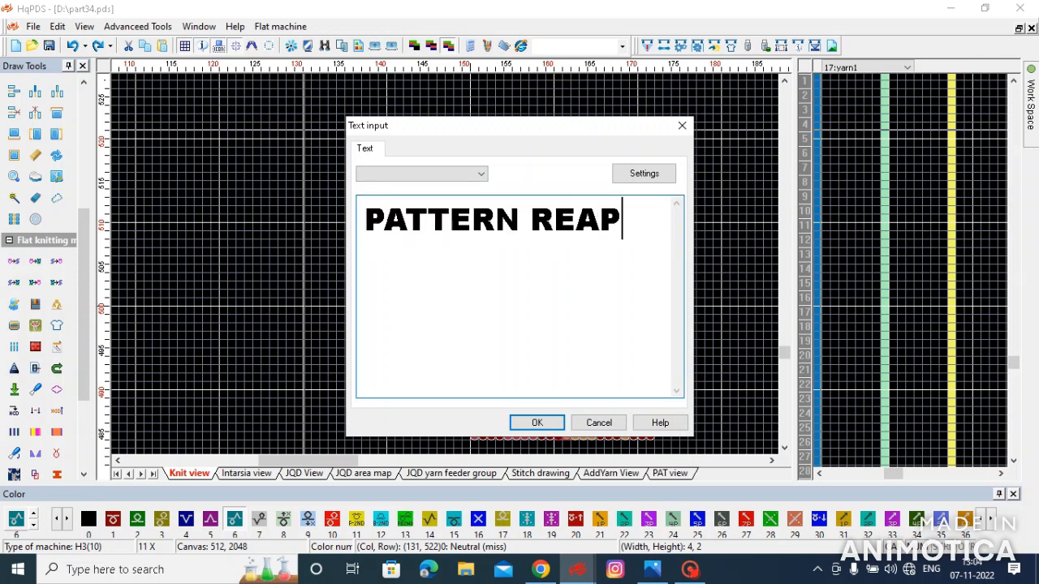
type("ITE")
key("BackSpace")
key("BackSpace")
key("BackSpace")
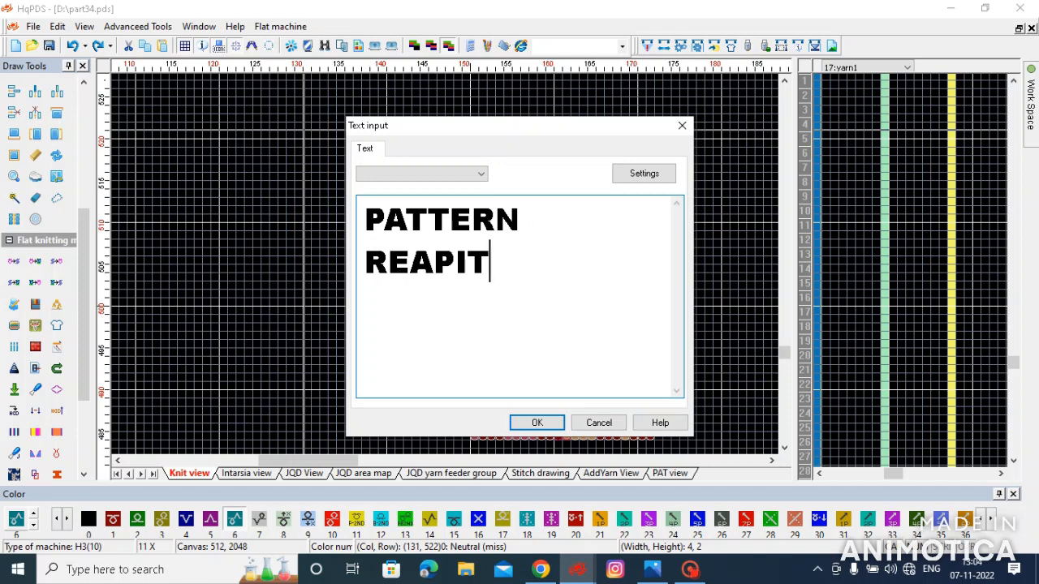
type("ITE")
left_click(537, 422)
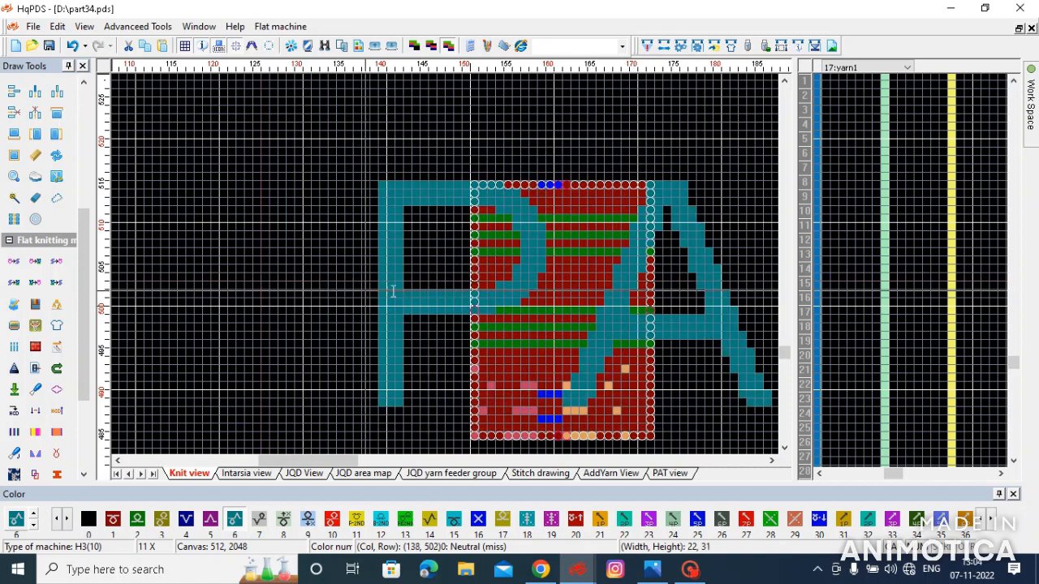
- Undo the oversized label and place "PATTERN REAPITE" again above the fabric with the font size set to 10
scroll(445, 272, "down", 2)
scroll(445, 272, "down", 2)
key("ctrl+z")
left_click(266, 236)
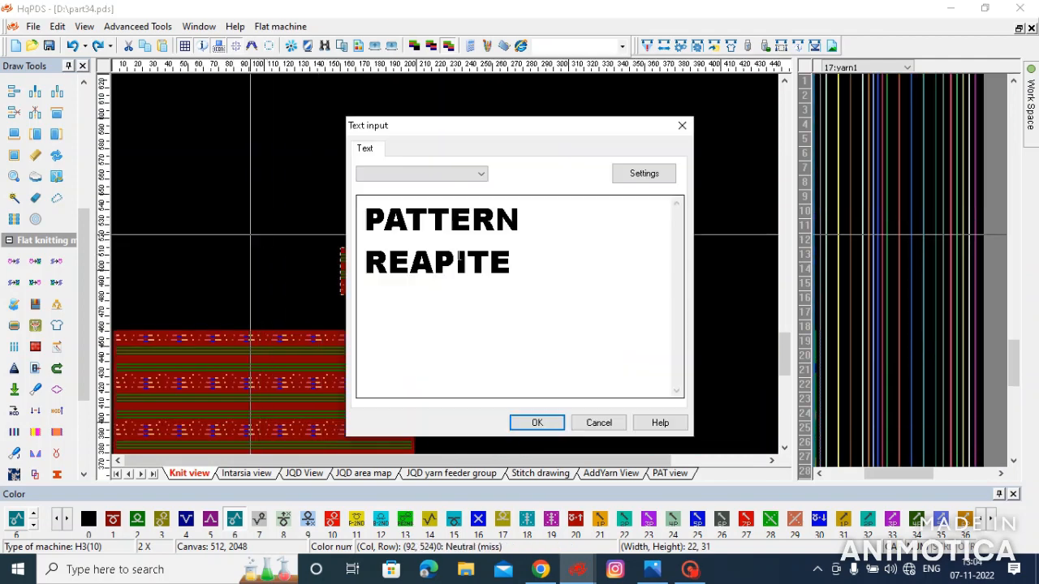
left_click(639, 176)
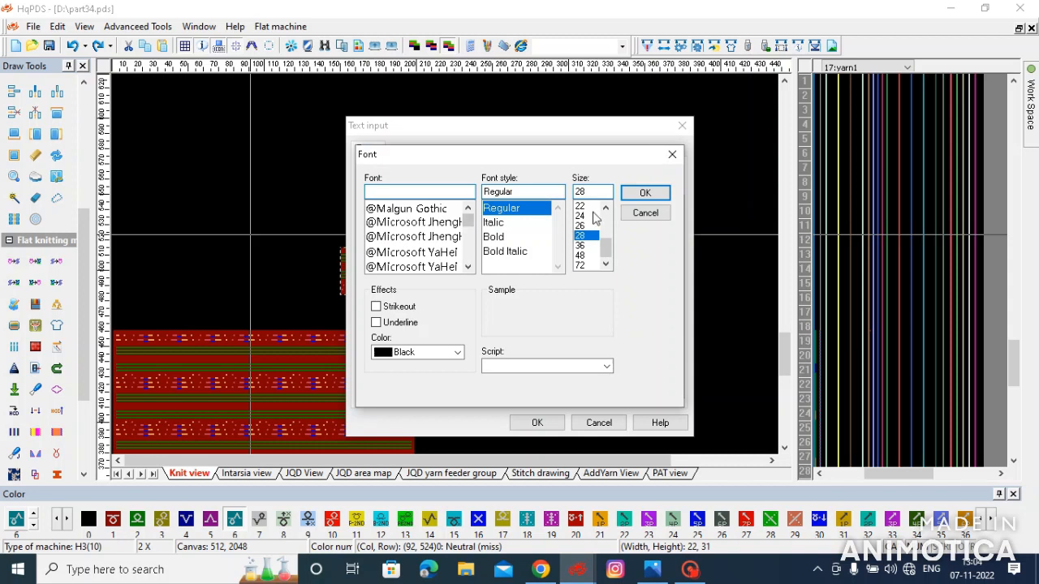
scroll(607, 209, "up", 3)
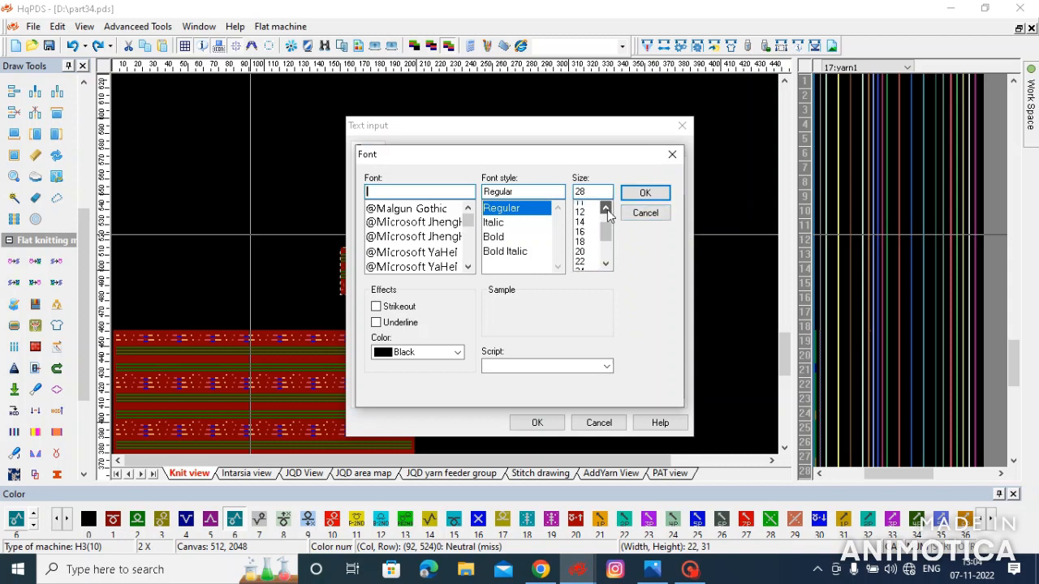
left_click(581, 226)
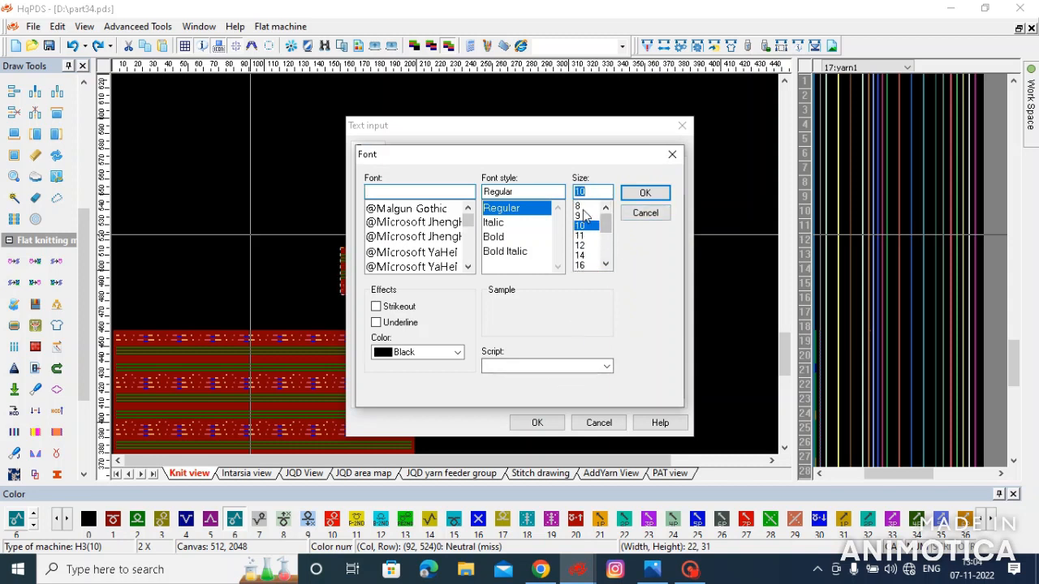
left_click(644, 192)
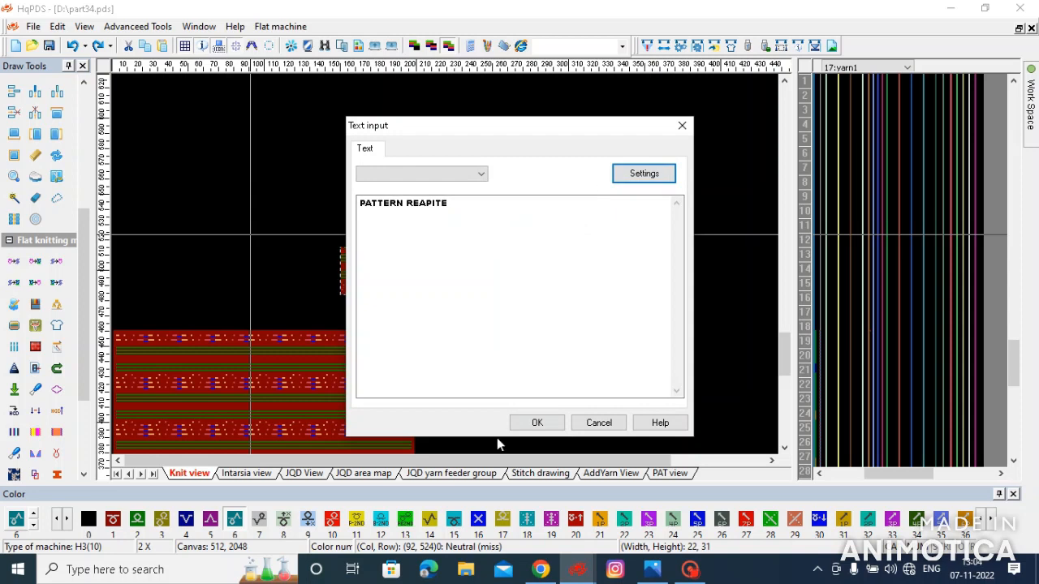
left_click(537, 422)
scroll(388, 248, "up", 1)
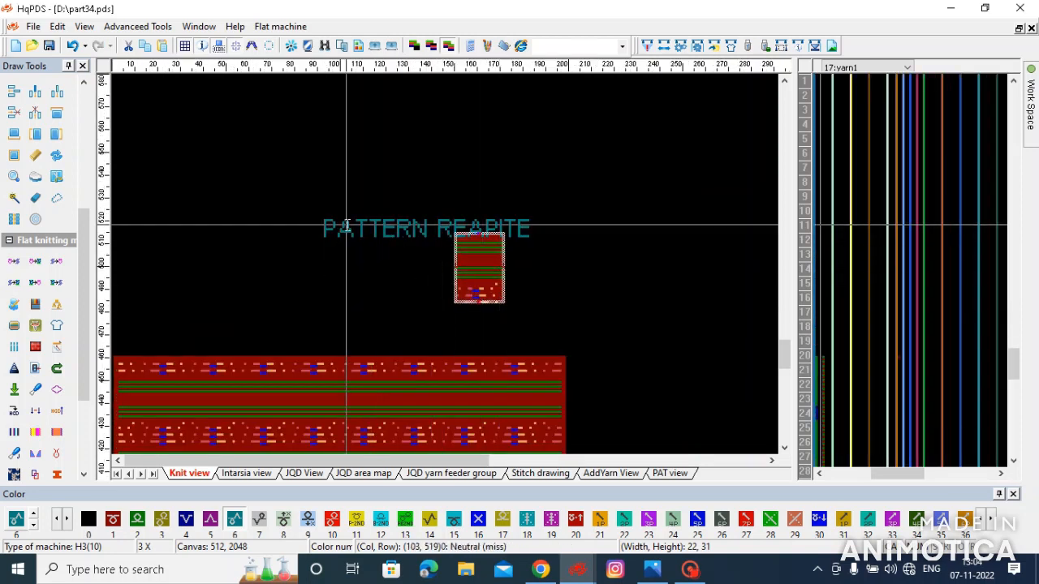
- Undo the label placement, place it again higher above the repeat sample, and select a 134 by 76 area around both
key("ctrl+z")
left_click(344, 197)
left_click(537, 422)
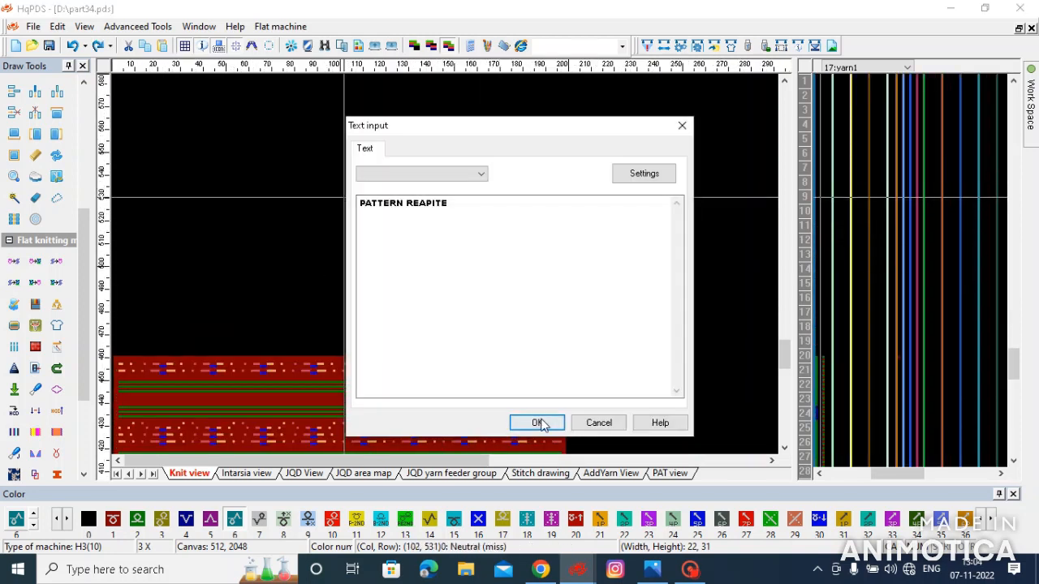
left_click_drag(289, 155, 595, 328)
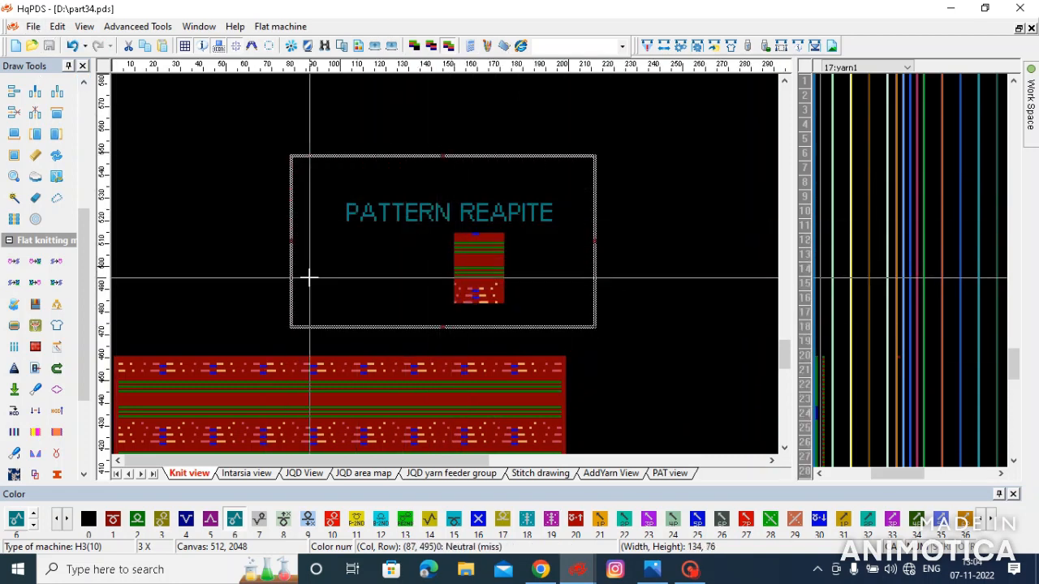
- Start the knitting simulation and set yarn feeder 2 to colour fffbf0 and feeder 3 to ff00ff
scroll(309, 277, "down", 2)
left_click(15, 476)
left_click(560, 220)
left_click(601, 220)
left_click(541, 264)
left_click(560, 234)
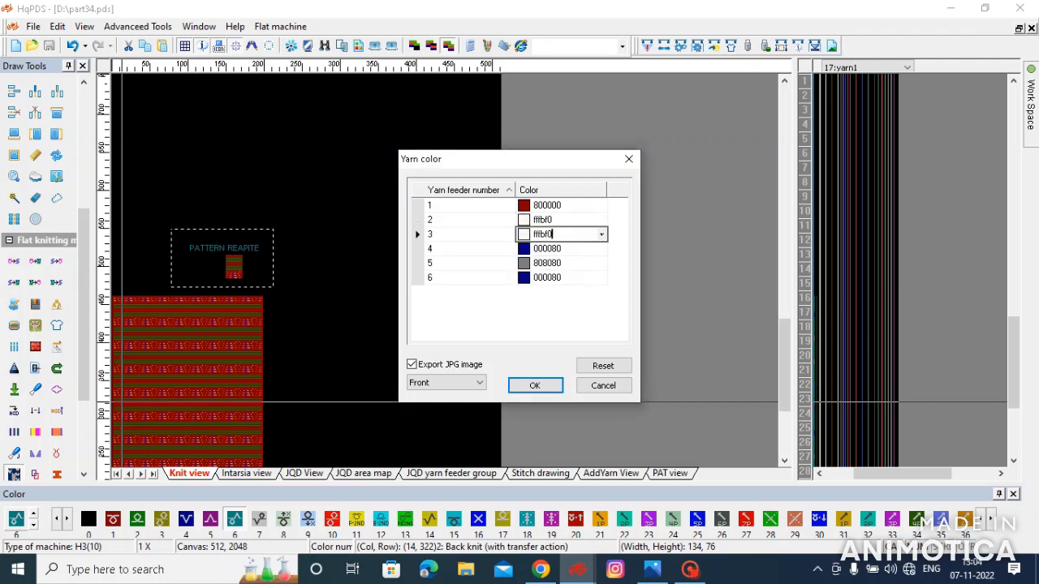
left_click(601, 233)
left_click(566, 278)
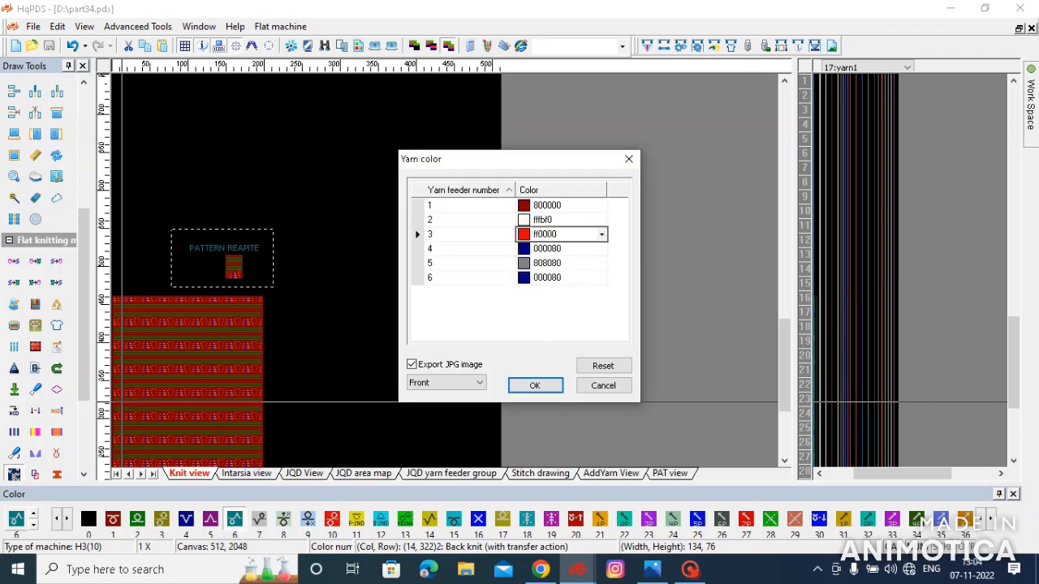
left_click(601, 234)
left_click(554, 290)
- Set yarn feeder 4 to the custom dark green 004a25
left_click(602, 248)
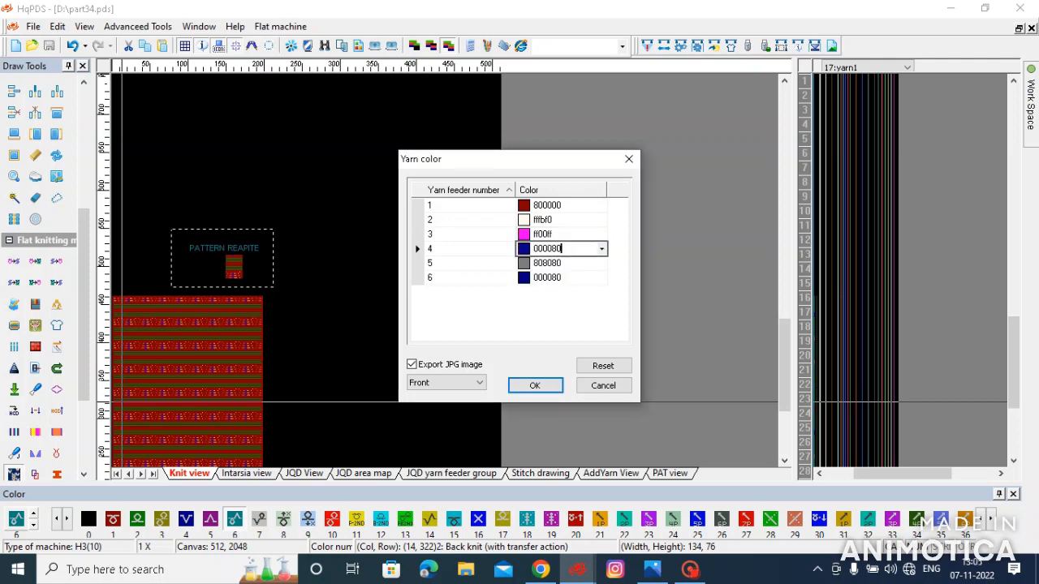
left_click(602, 248)
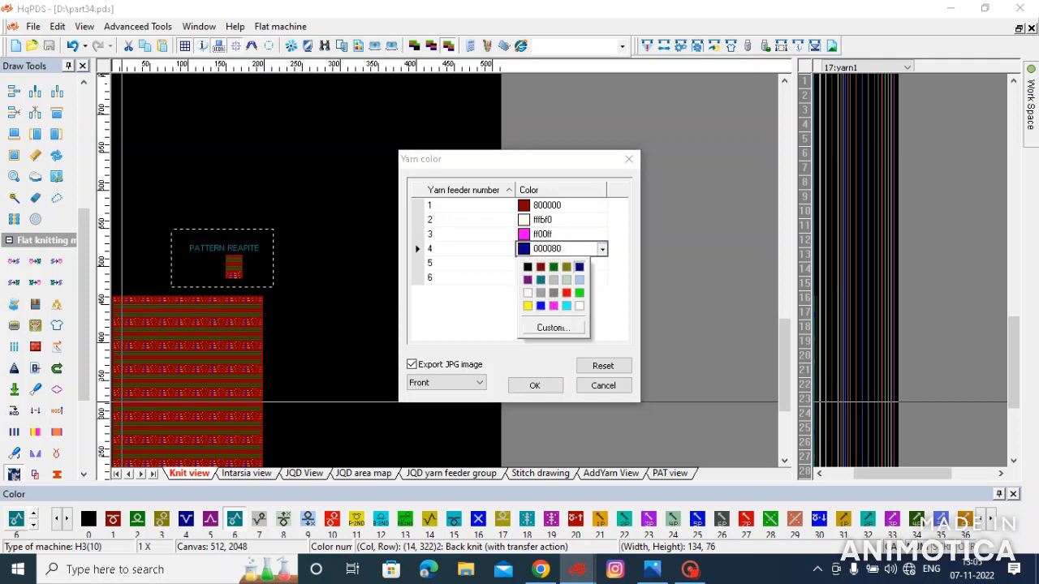
left_click(553, 327)
left_click(422, 265)
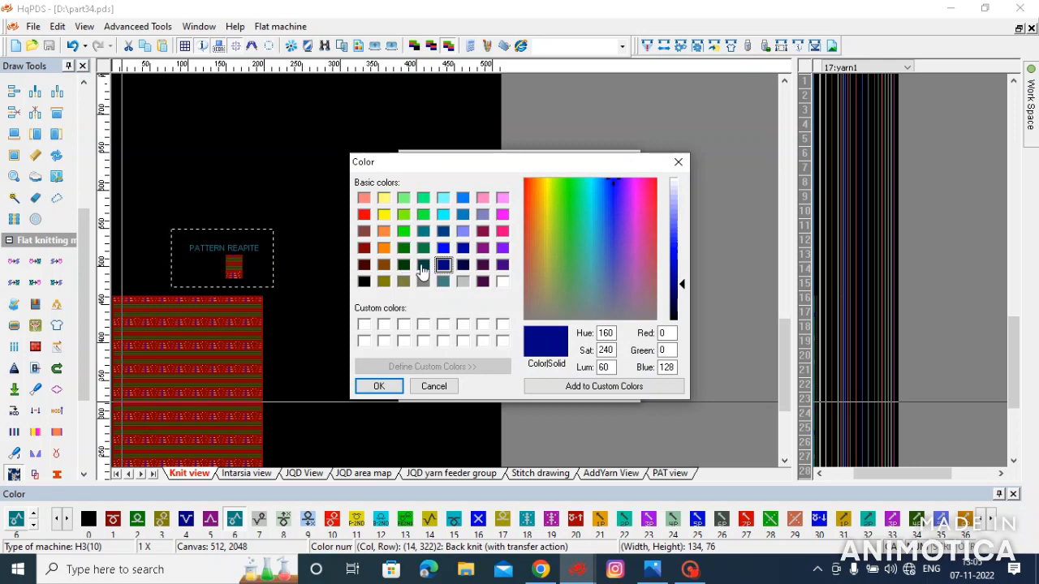
left_click(423, 247)
left_click(675, 296)
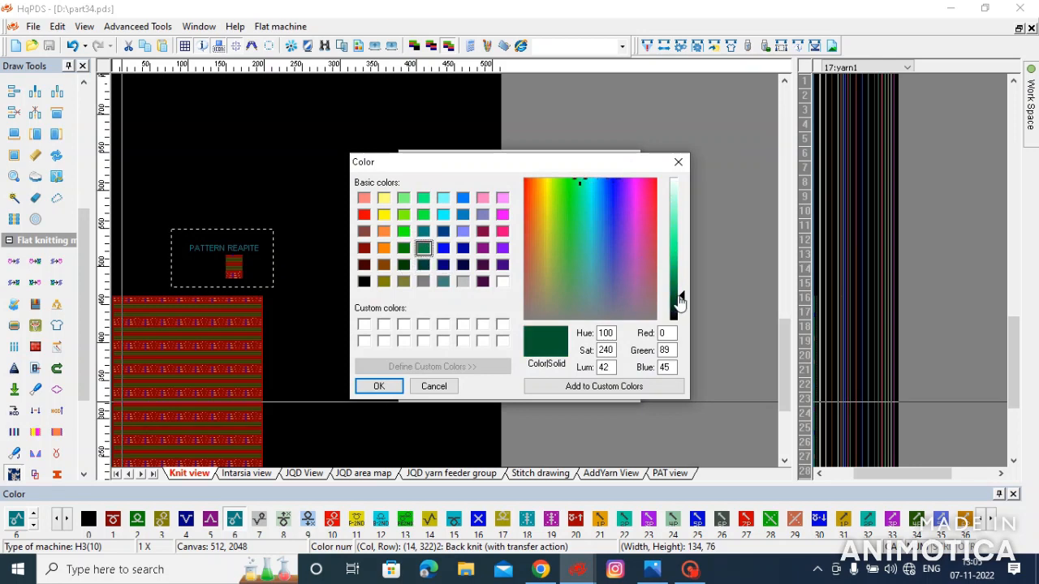
left_click(675, 312)
left_click(378, 386)
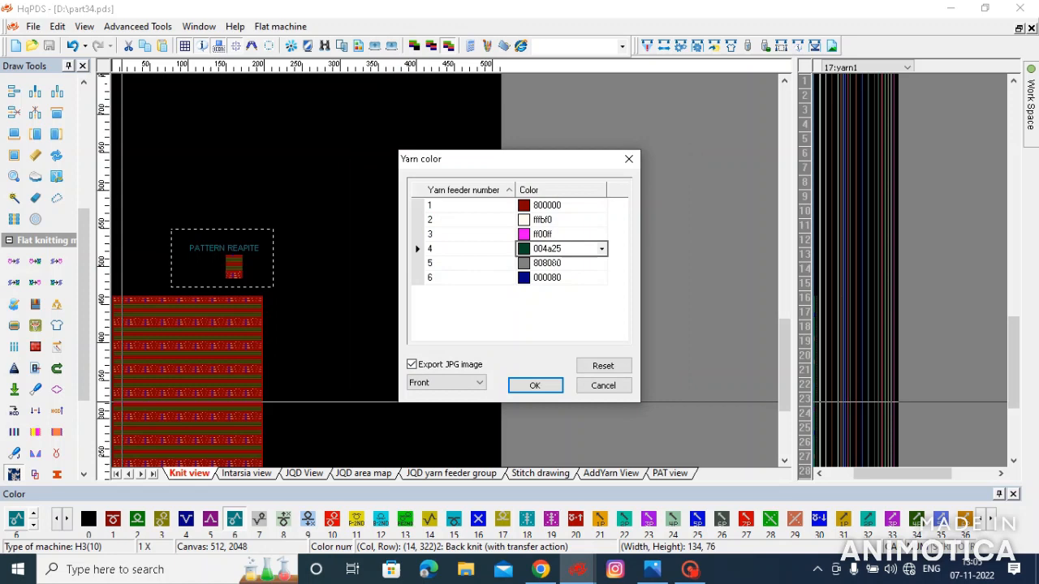
- Set yarn feeder 5 to yellow ffff00 and feeder 6 to red, and generate the front simulation with JPG export
left_click(557, 263)
left_click(601, 263)
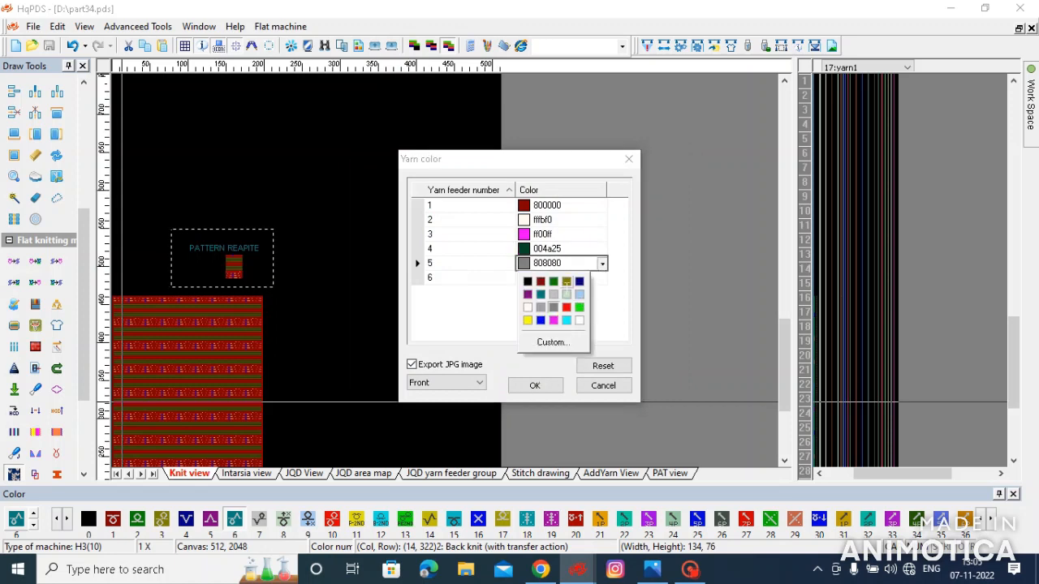
left_click(527, 320)
left_click(561, 278)
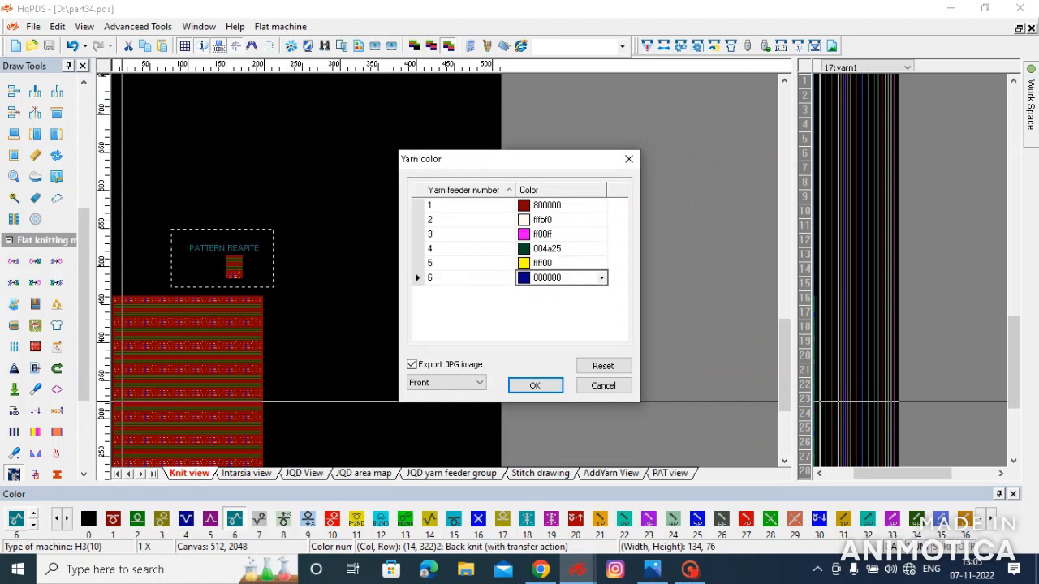
left_click(601, 278)
left_click(567, 322)
left_click(534, 386)
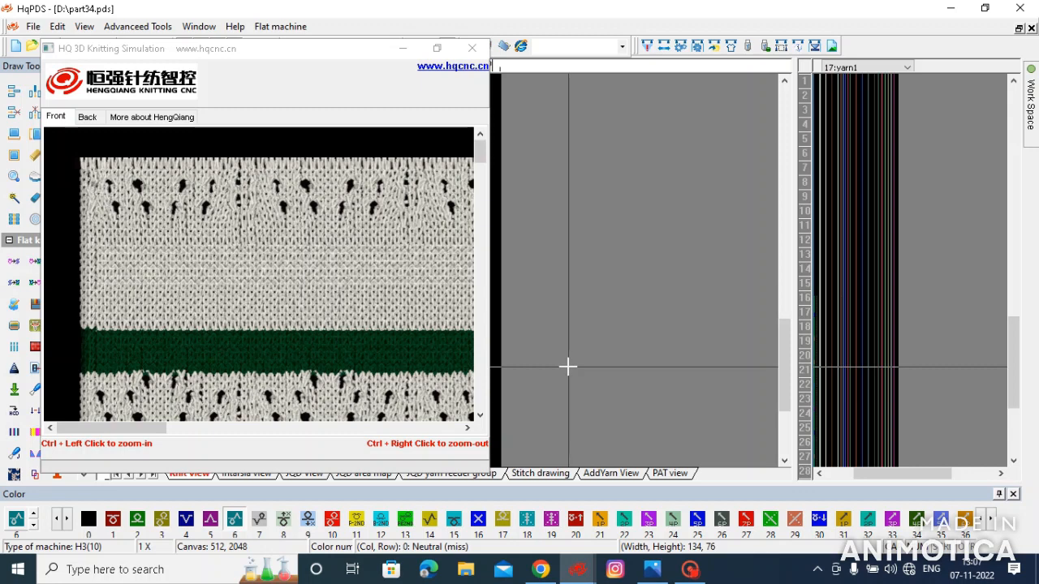
- Enlarge the 3D knitting simulation and examine its coloured stripes and transfer holes at different magnifications
left_click(437, 48)
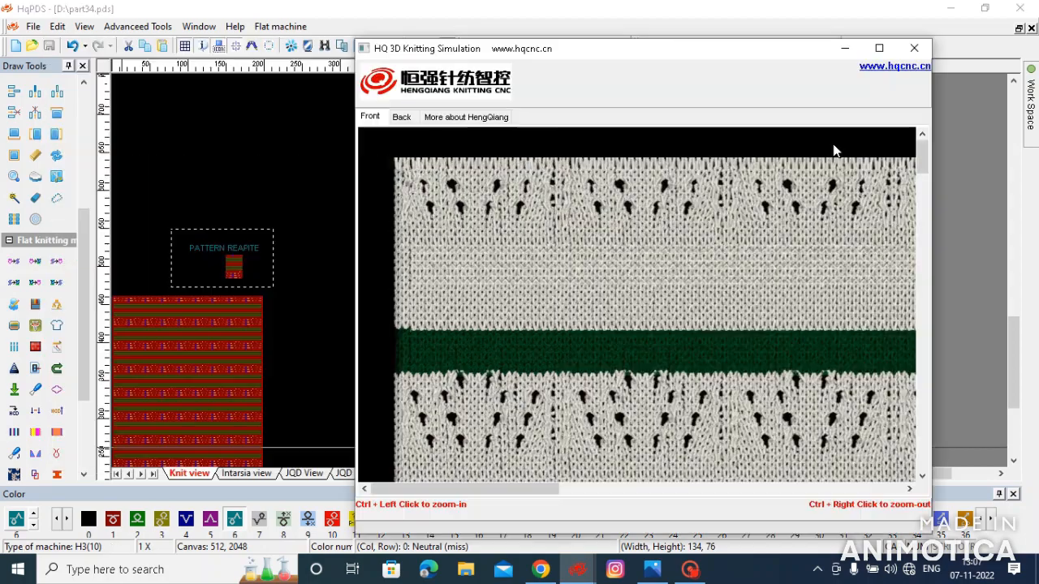
left_click(879, 48)
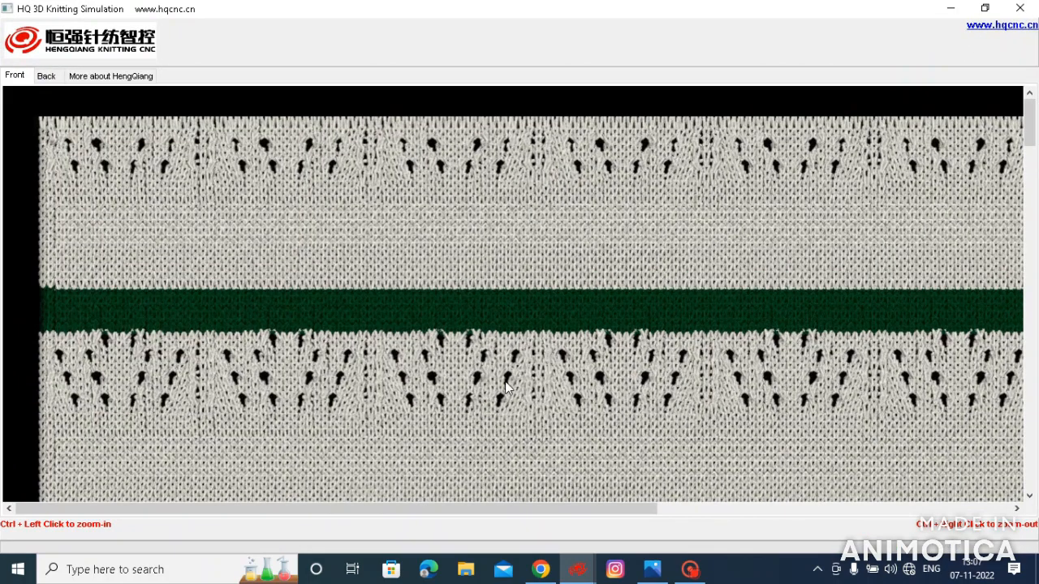
right_click(583, 415, "ctrl")
right_click(525, 404, "ctrl")
right_click(579, 422, "ctrl")
right_click(496, 381, "ctrl")
right_click(493, 375, "ctrl")
right_click(316, 412, "ctrl")
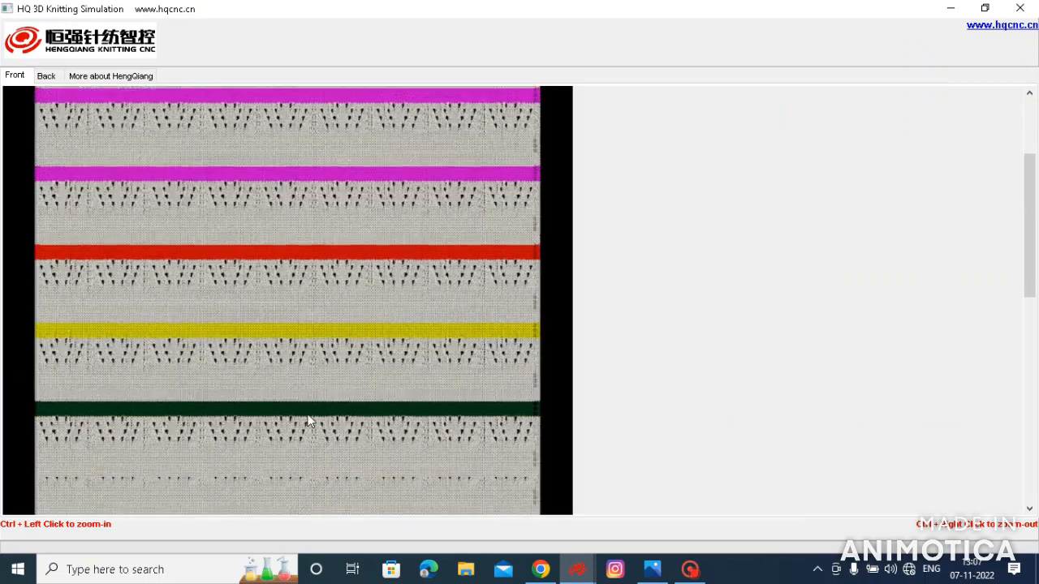
right_click(307, 419, "ctrl")
left_click(215, 397, "ctrl")
left_click(215, 396, "ctrl")
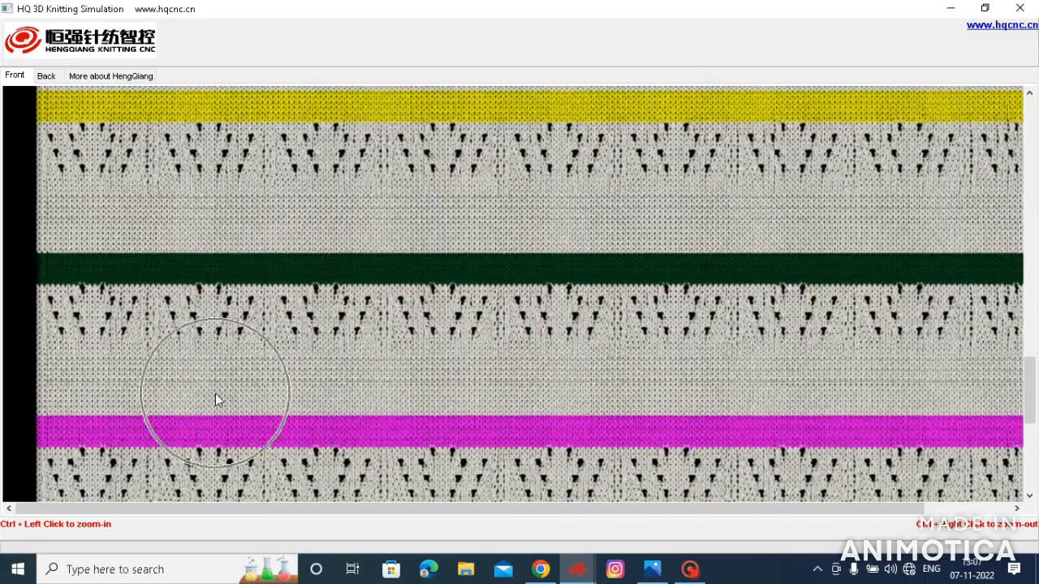
- Examine the lower fabric and bottom rib in the simulation, and restore the window beside the knit view
right_click(607, 317, "ctrl")
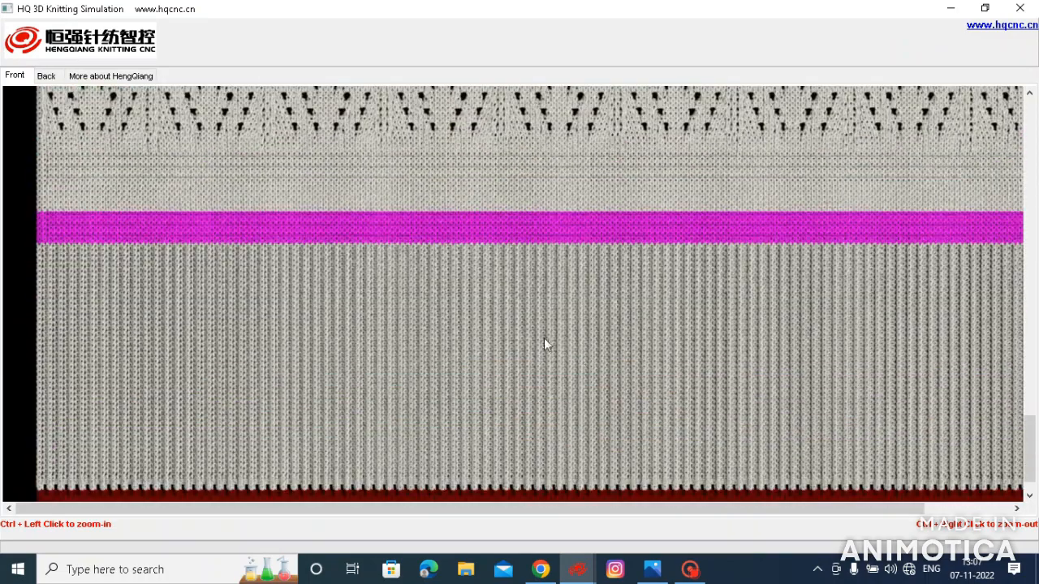
right_click(470, 271, "ctrl")
right_click(439, 274, "ctrl")
right_click(336, 283, "ctrl")
left_click(192, 347, "ctrl")
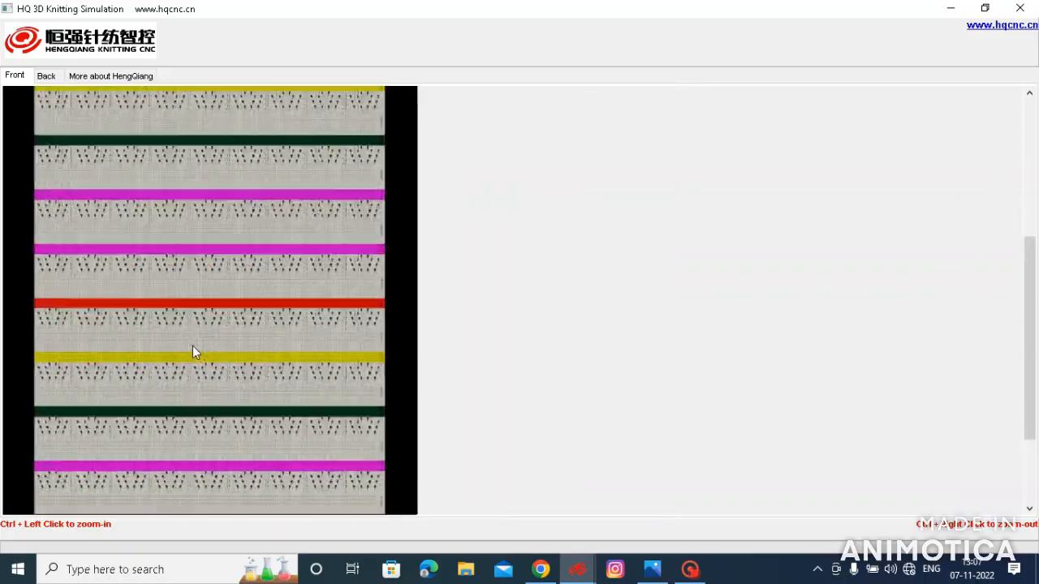
left_click(193, 347, "ctrl")
left_click(400, 373, "ctrl")
left_click(400, 373, "ctrl")
right_click(400, 369, "ctrl")
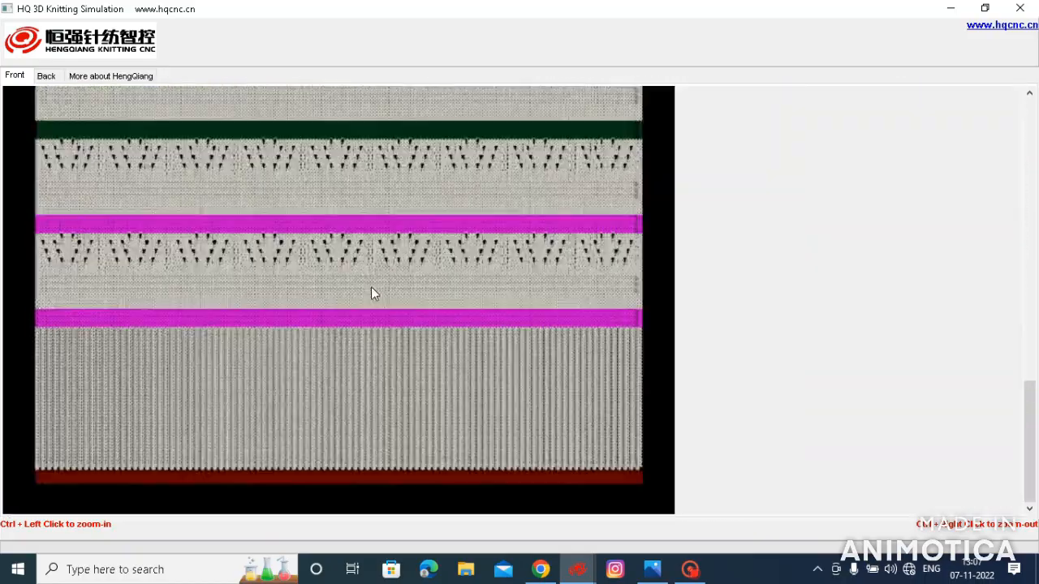
right_click(370, 287, "ctrl")
left_click(984, 7)
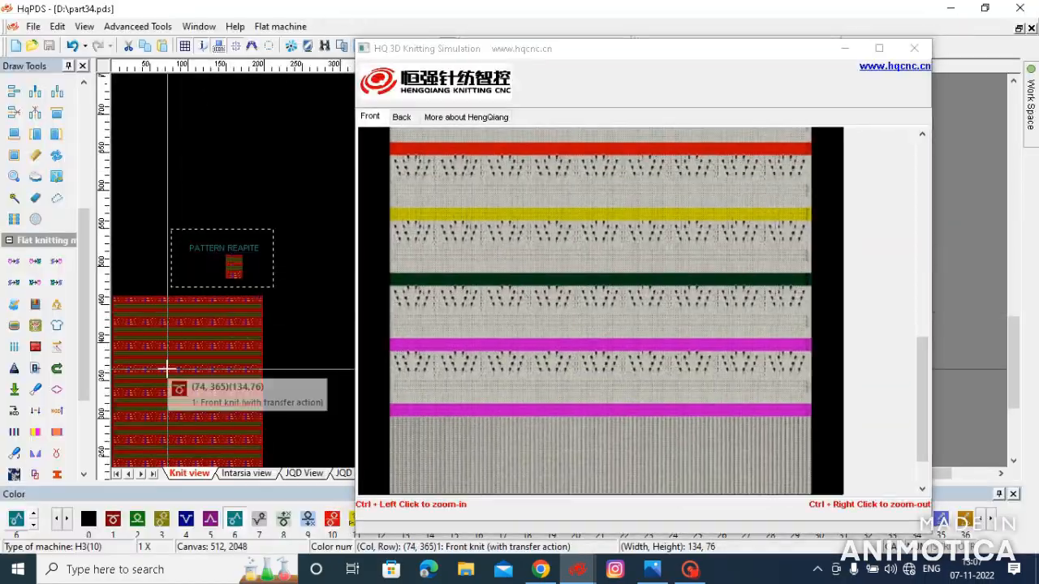
- Compare the simulated transfer holes with the stitch motifs in the knit view, and close the simulation
scroll(179, 406, "down", 5)
scroll(303, 263, "up", 3)
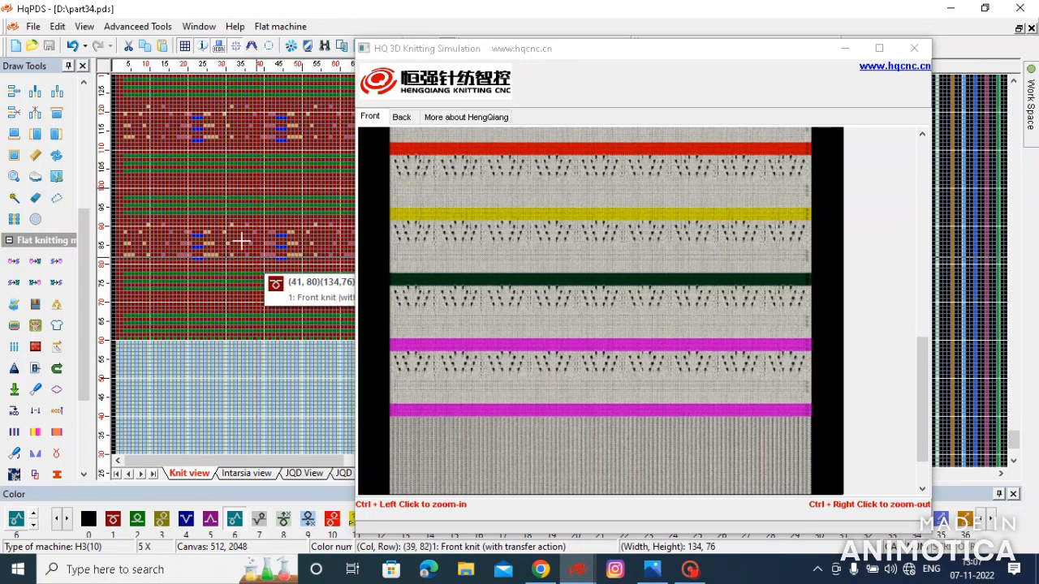
left_click(422, 446)
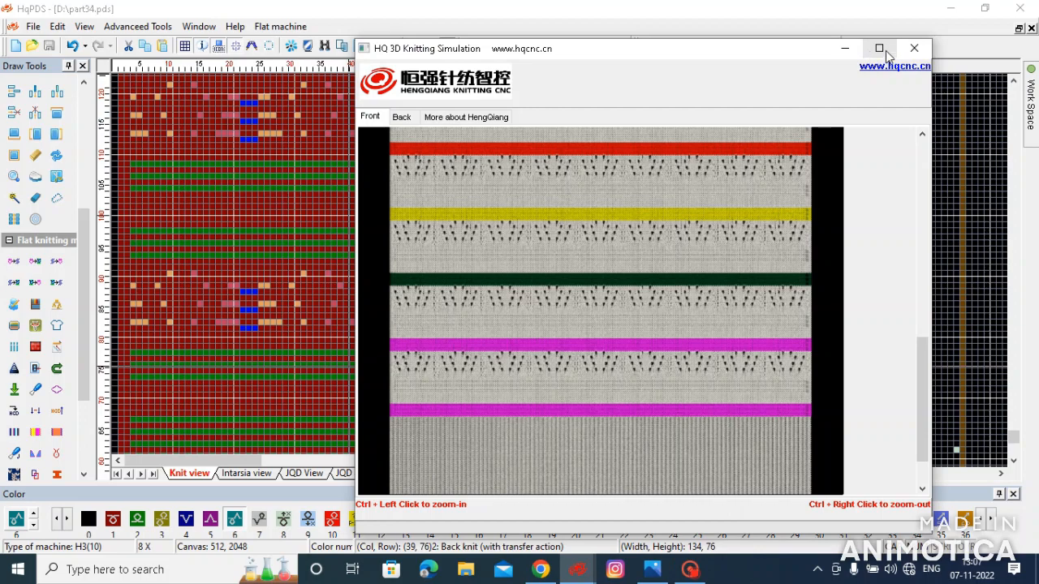
scroll(550, 417, "down", 1)
left_click(573, 278, "ctrl")
left_click(574, 277, "ctrl")
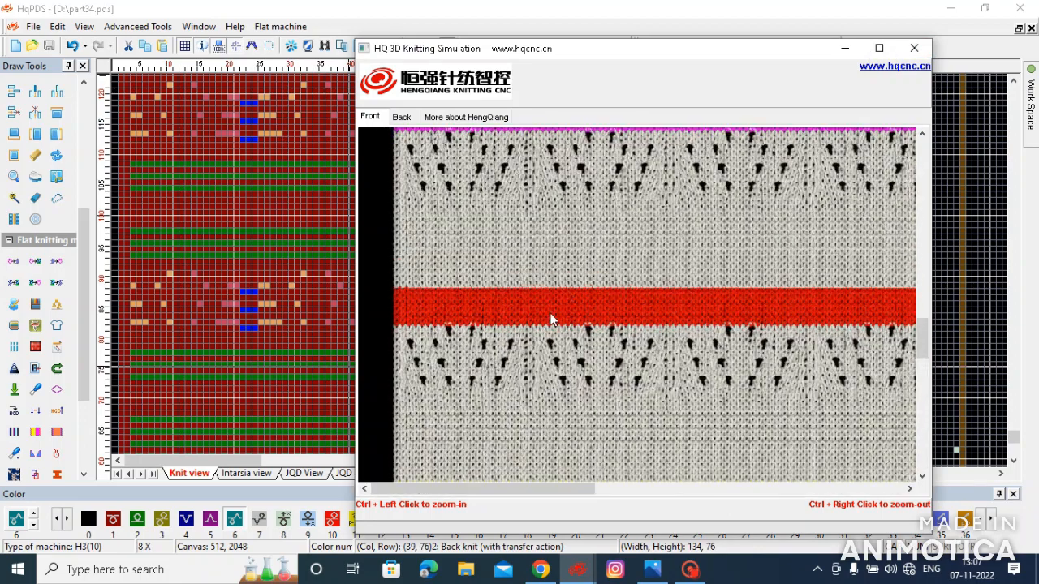
scroll(552, 315, "down", 4)
scroll(550, 316, "up", 2)
scroll(550, 322, "down", 2)
left_click(913, 48)
- Copy the three-stitch blue group into row 91 above the existing ones, for each motif of the fabric's lowest pattern band
scroll(301, 283, "up", 3)
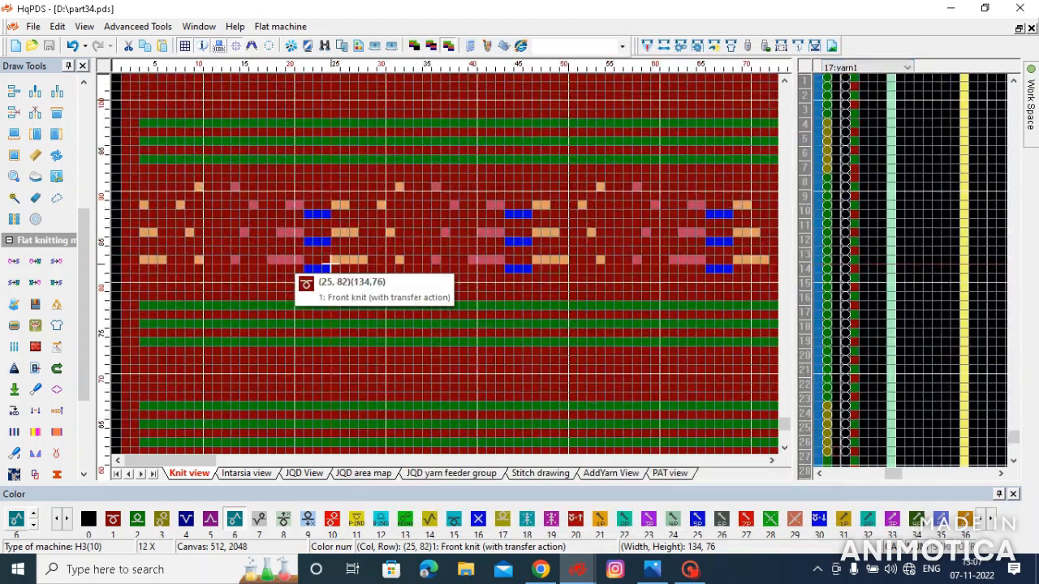
scroll(367, 265, "up", 2)
scroll(414, 312, "up", 1)
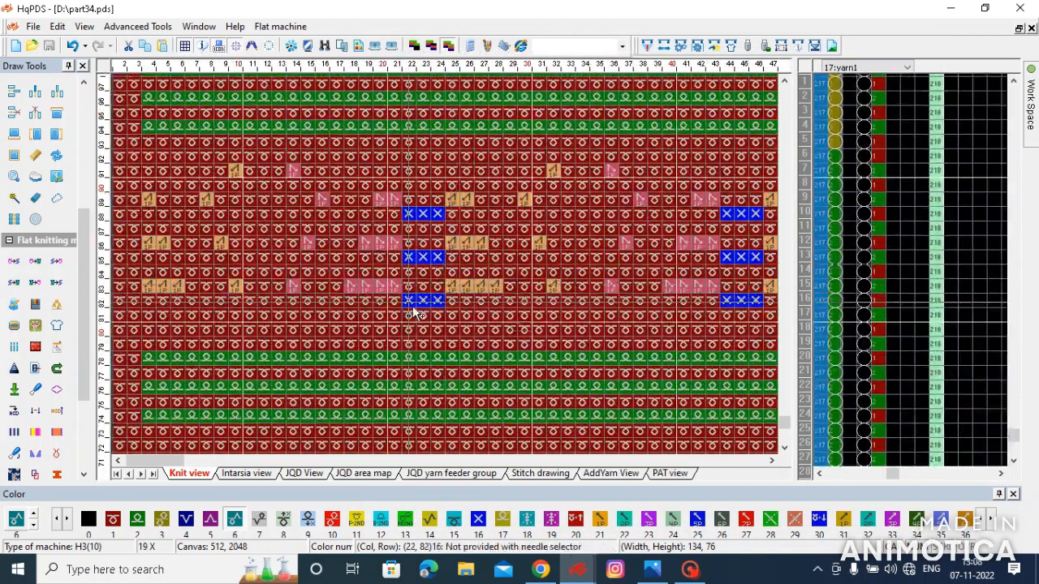
left_click_drag(410, 301, 438, 301)
left_click(424, 172)
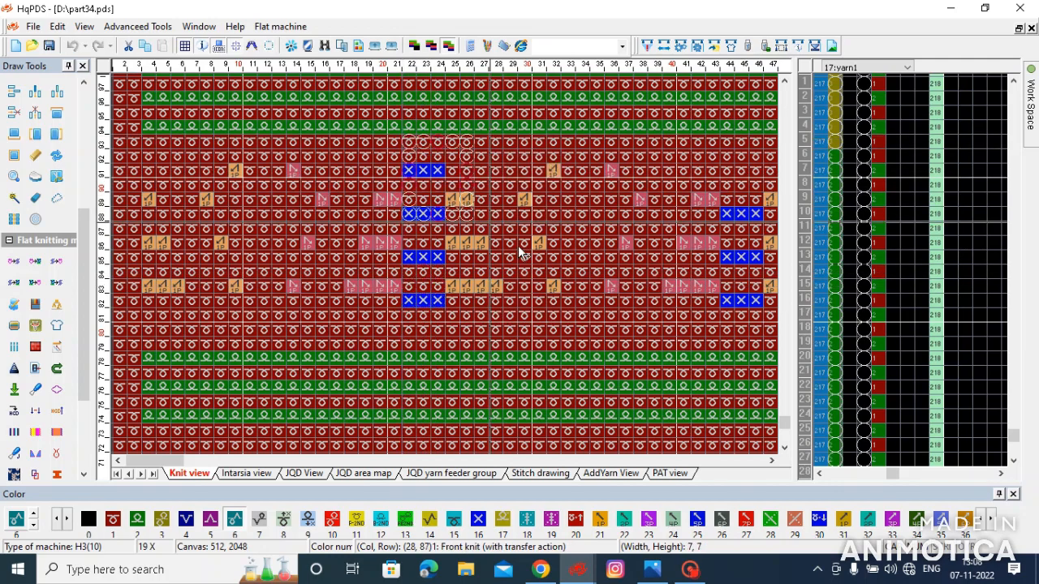
scroll(449, 268, "down", 3)
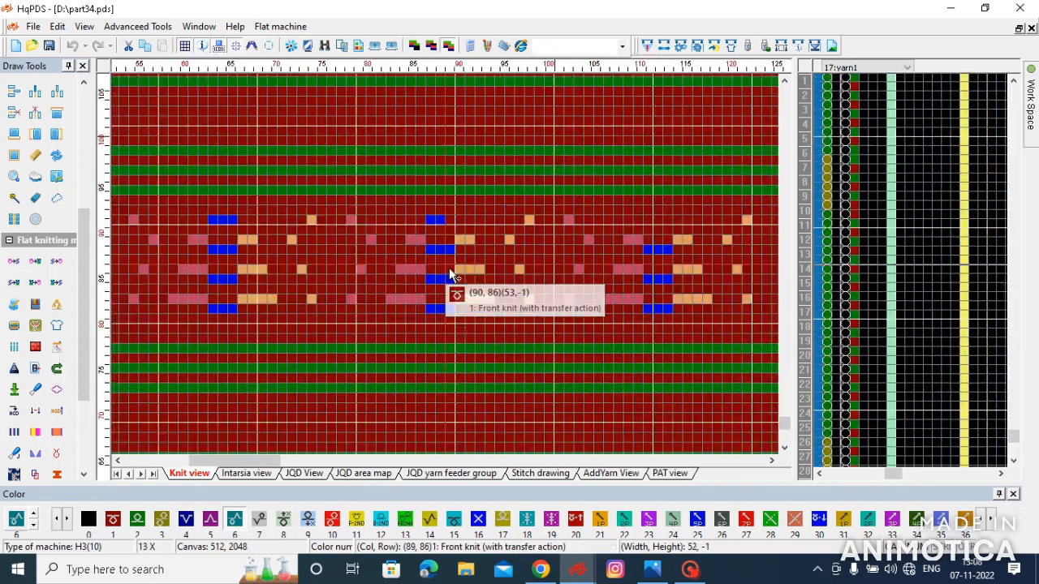
scroll(446, 268, "down", 3)
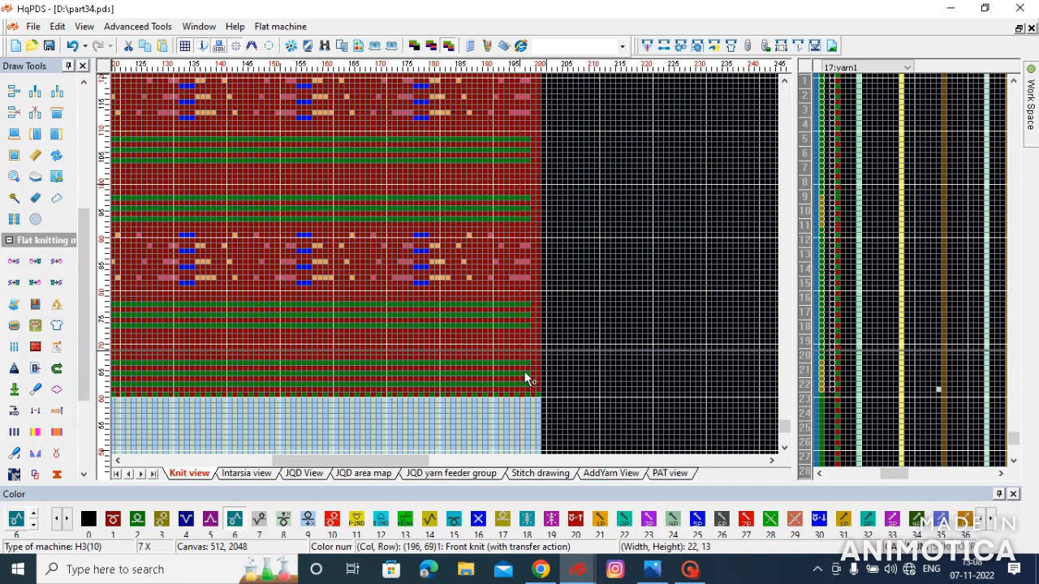
- Repeat the lowest 196 by 31 stitch pattern band upward over the whole red panel, and compile the pattern
scroll(146, 136, "down", 2)
left_click_drag(532, 385, 131, 272)
scroll(177, 276, "up", 1)
scroll(212, 269, "up", 1)
scroll(129, 269, "down", 2)
scroll(128, 267, "up", 2)
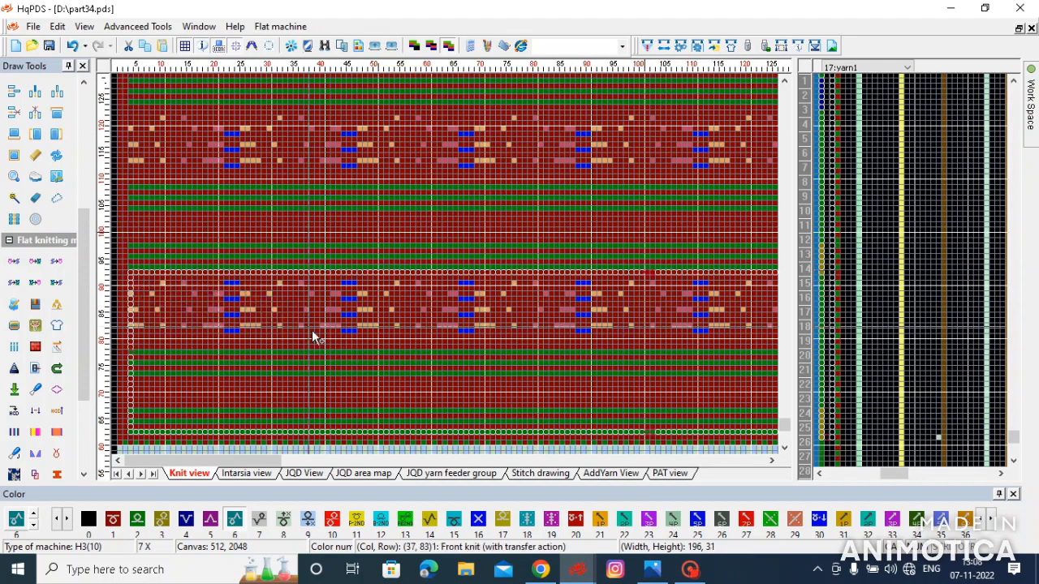
scroll(288, 271, "down", 5)
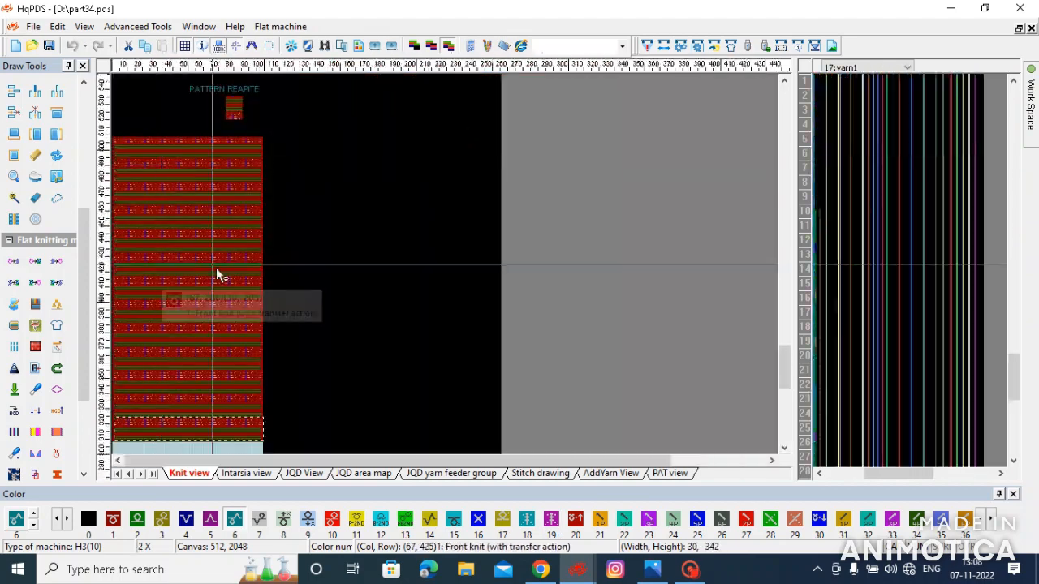
scroll(216, 274, "up", 2)
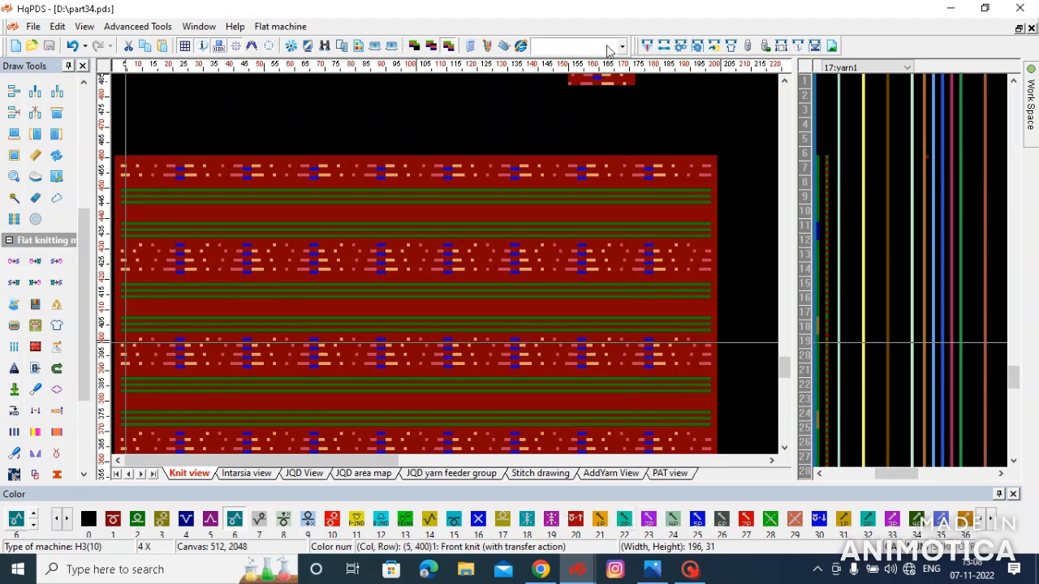
left_click(649, 46)
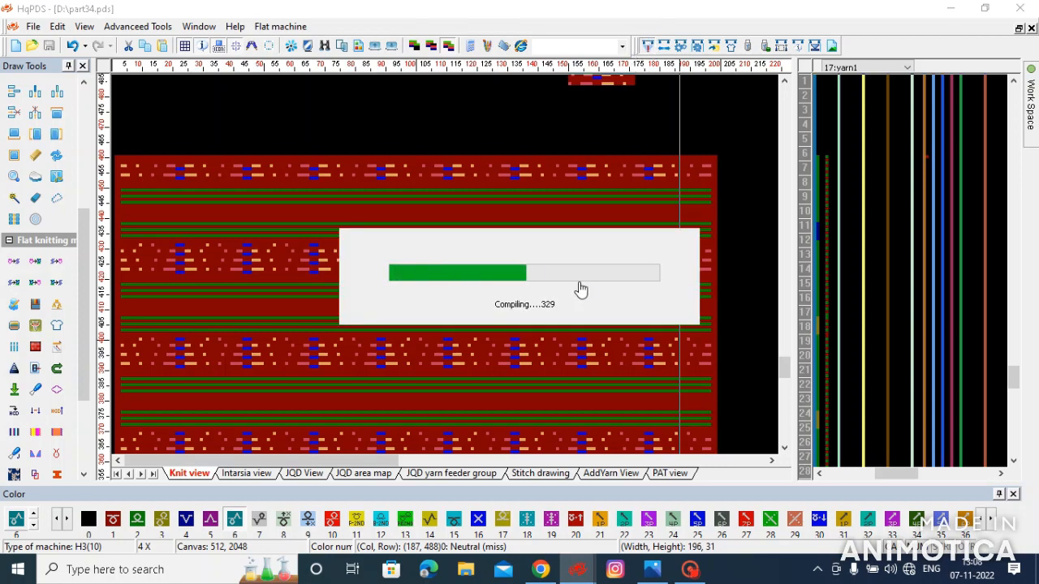
left_click(587, 355)
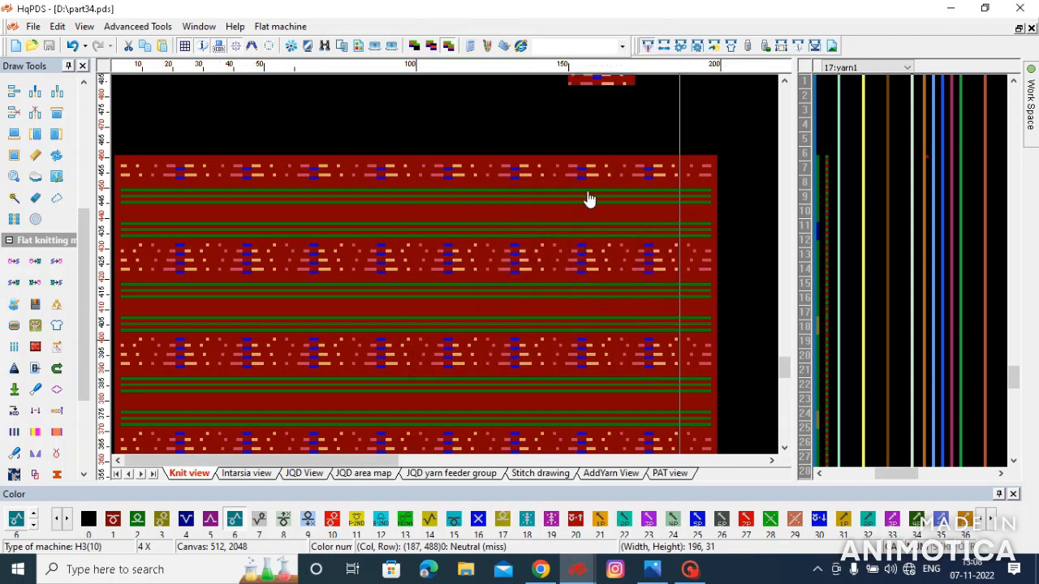
- Copy the three-stitch blue group into row 493 above the existing ones in the repeat sample, and compile the pattern again
scroll(449, 272, "up", 3)
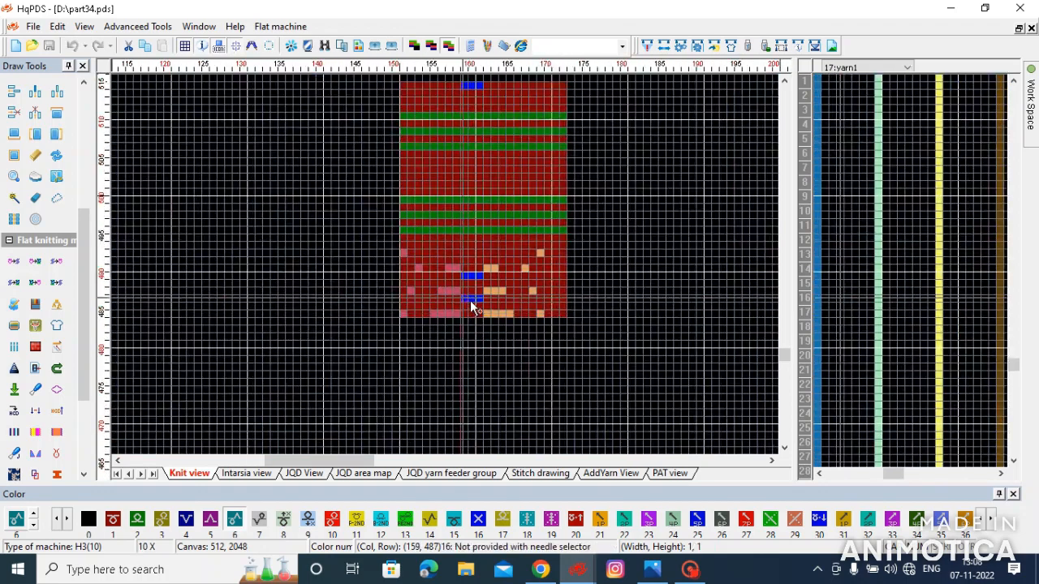
left_click(474, 256)
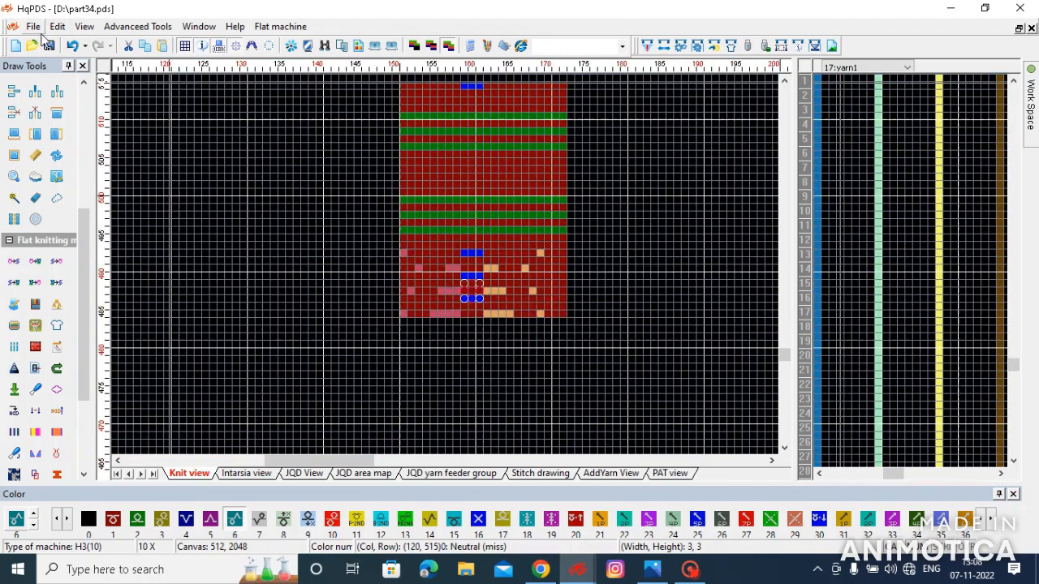
left_click(649, 46)
key("Return")
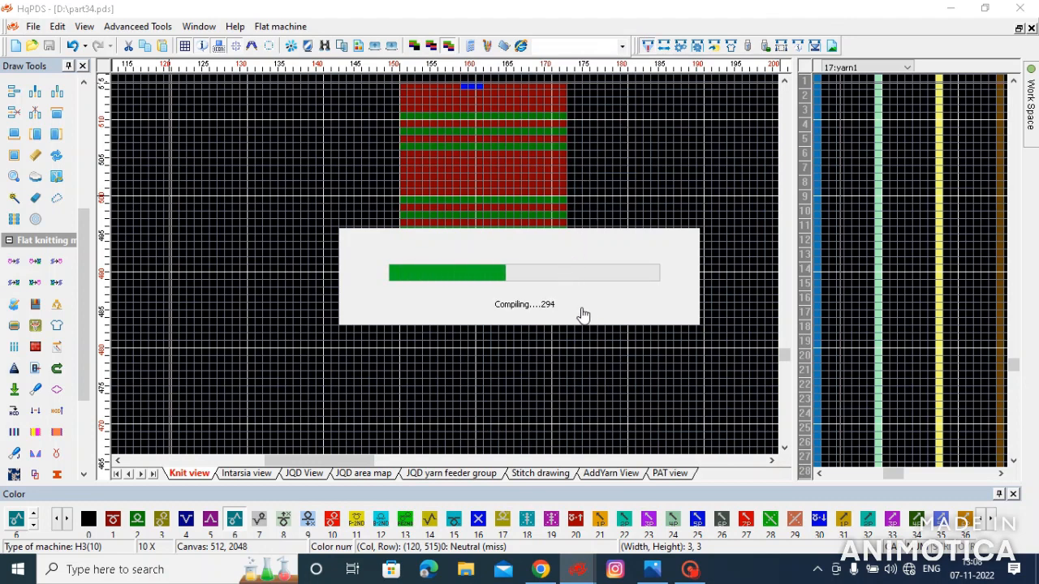
left_click(588, 355)
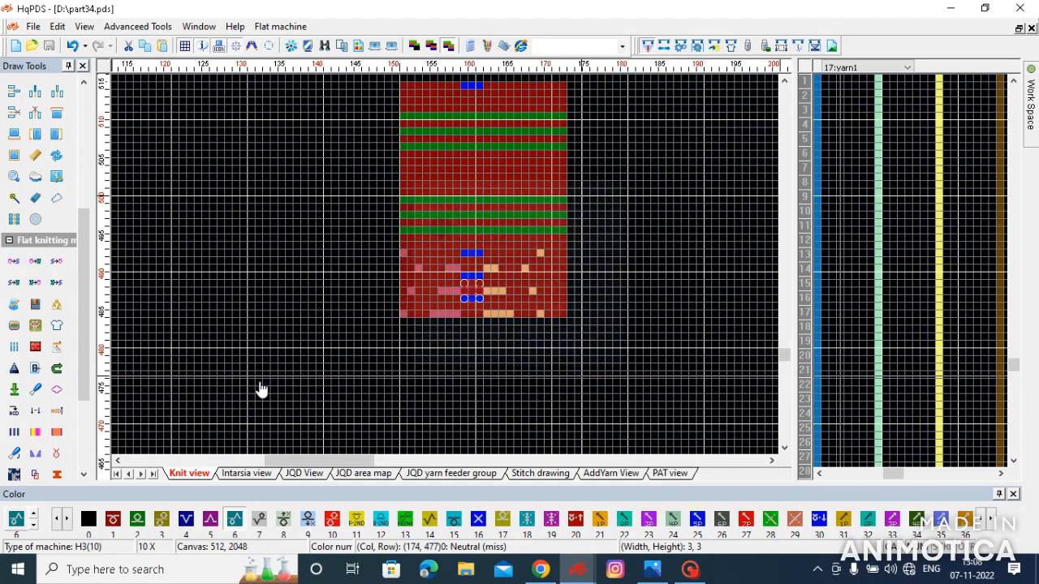
- Start a text label on the fabric near stitch 55, row 83, with a larger font and the wording THANKS
scroll(450, 280, "down", 5)
scroll(449, 276, "up", 8)
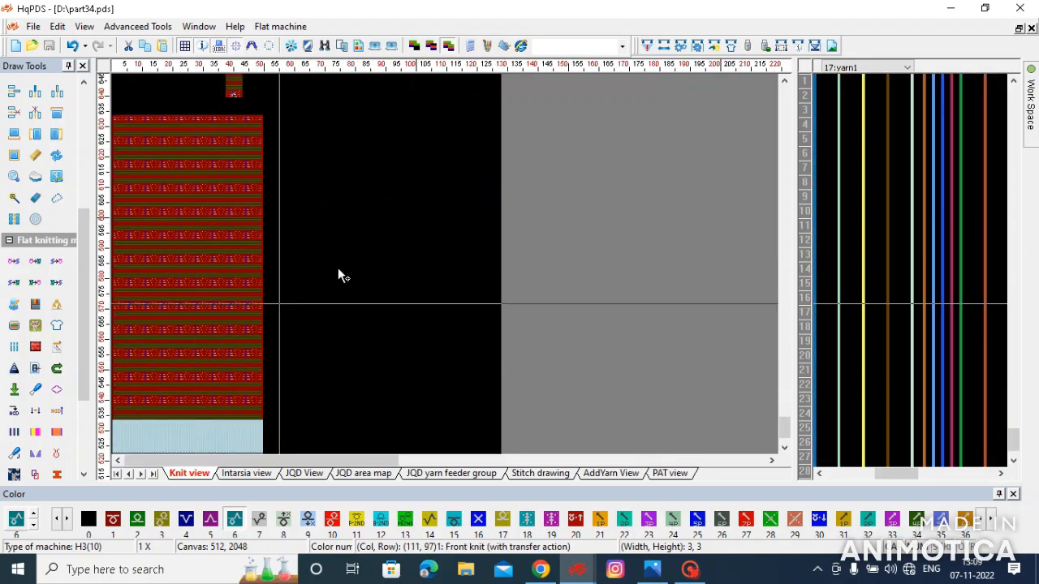
scroll(451, 274, "up", 1)
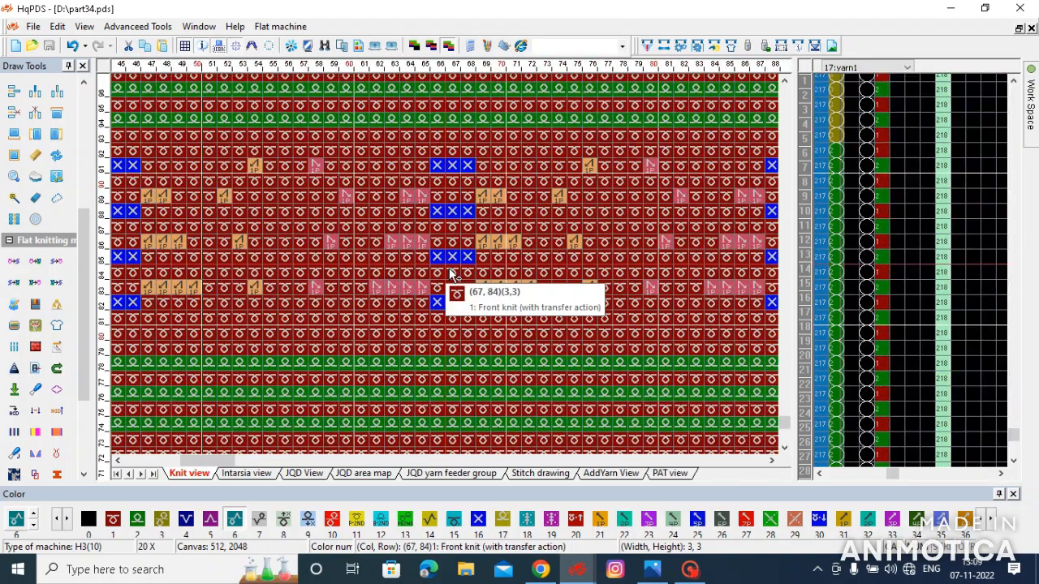
left_click(263, 288)
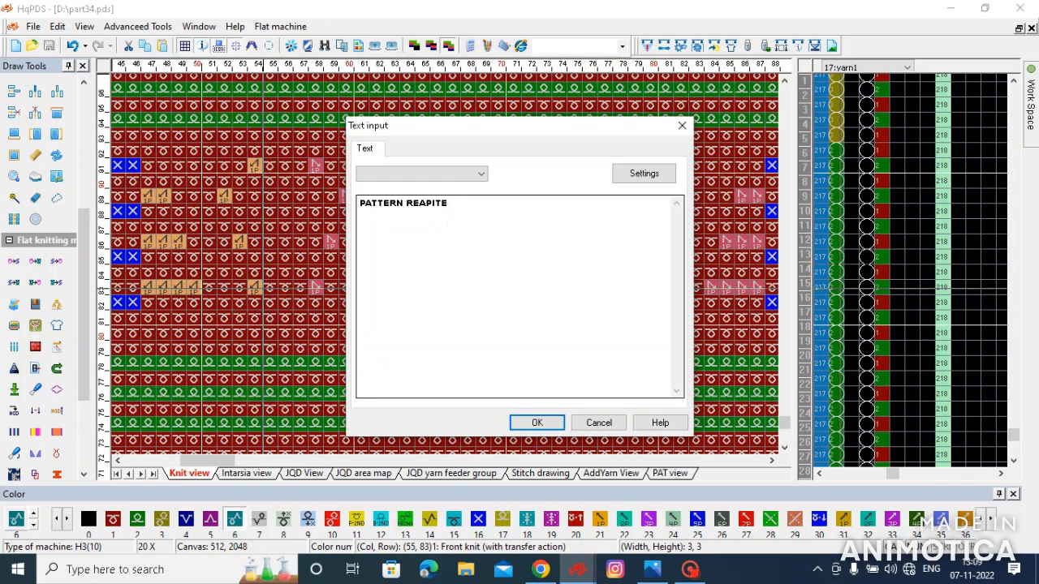
left_click(643, 173)
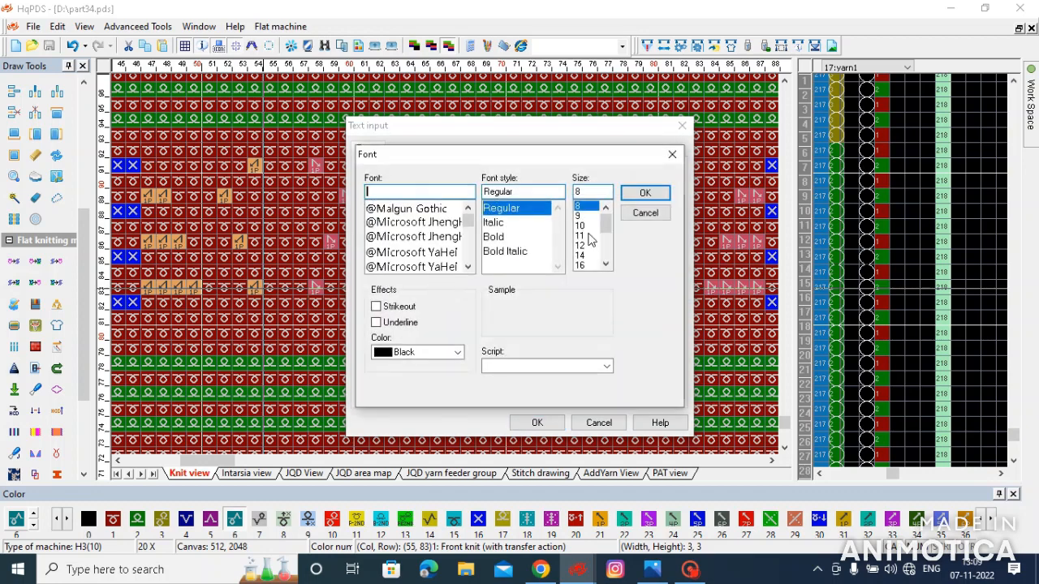
left_click(644, 195)
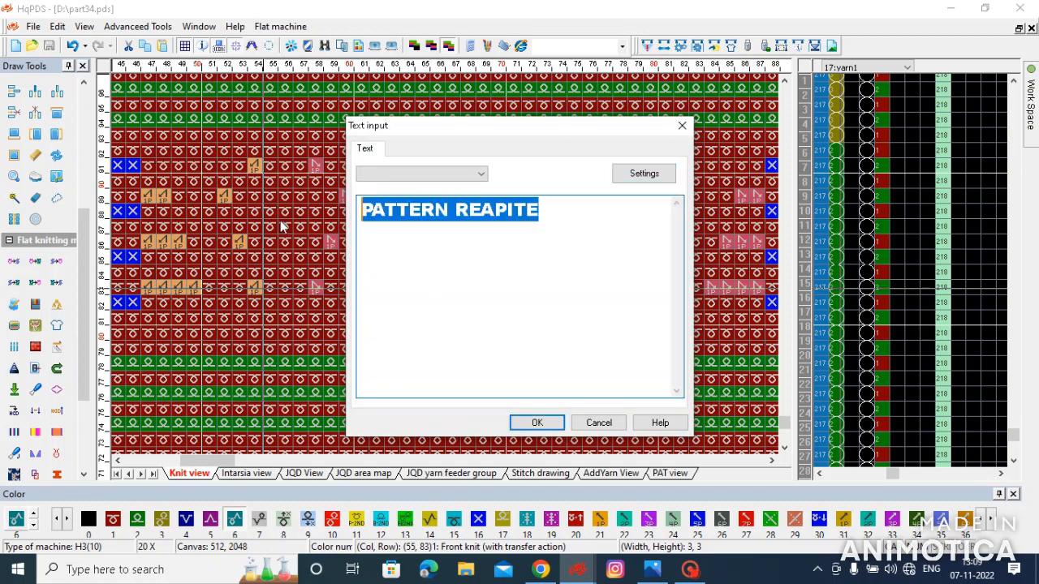
type("THANKS")
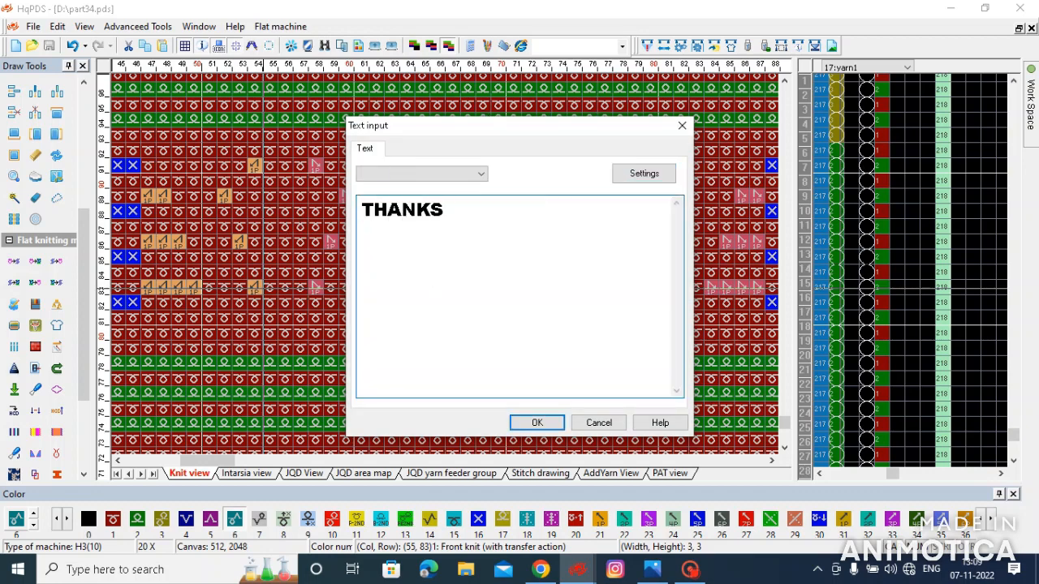